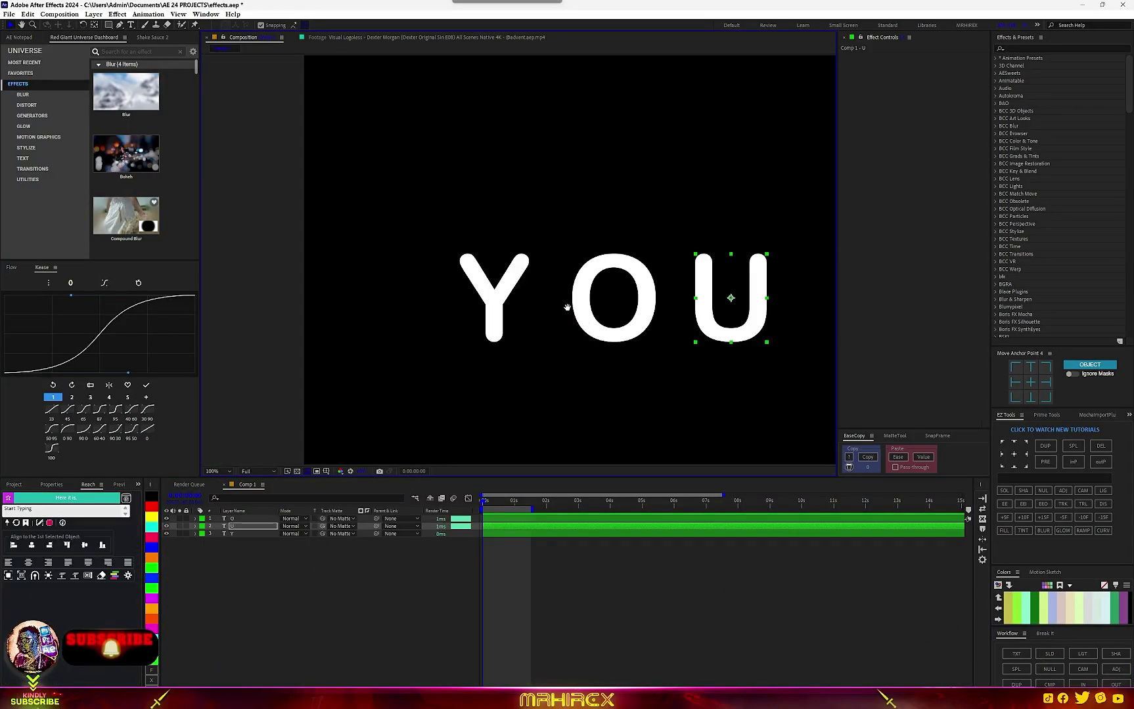
- Select the Y, O and U text layers together and turn them into 3D layers
{"action": "left_click_drag", "start_coordinate": [567, 307], "coordinate": [436, 264]}
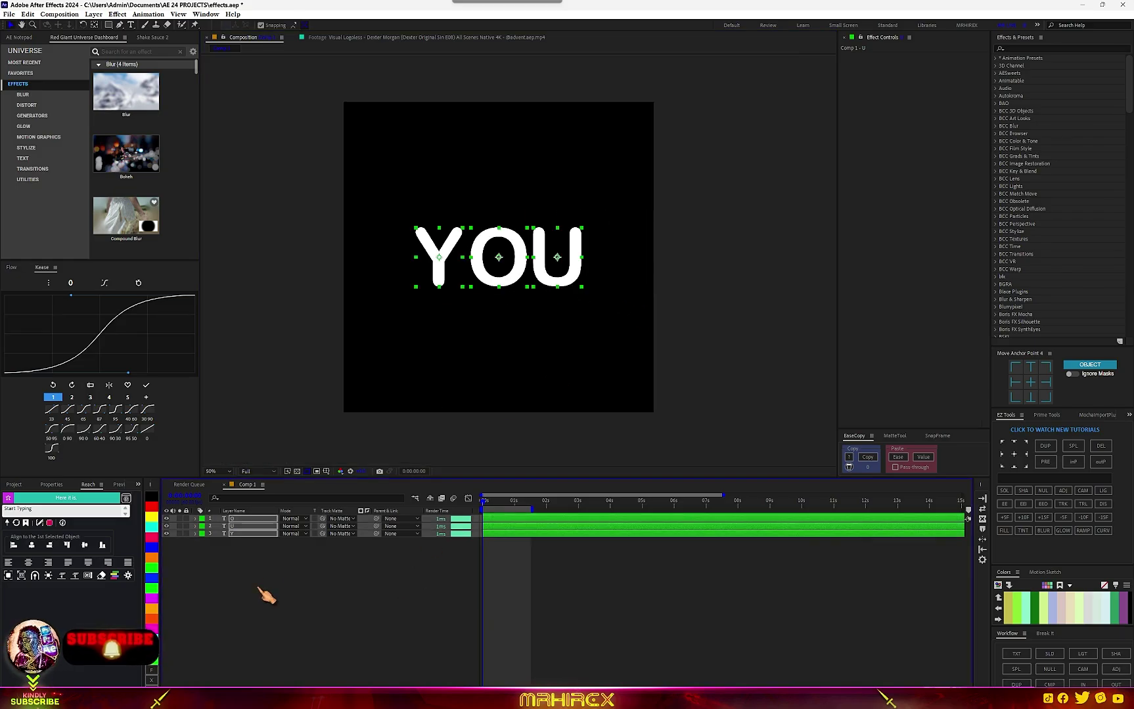
{"action": "left_click_drag", "start_coordinate": [331, 633], "coordinate": [214, 514]}
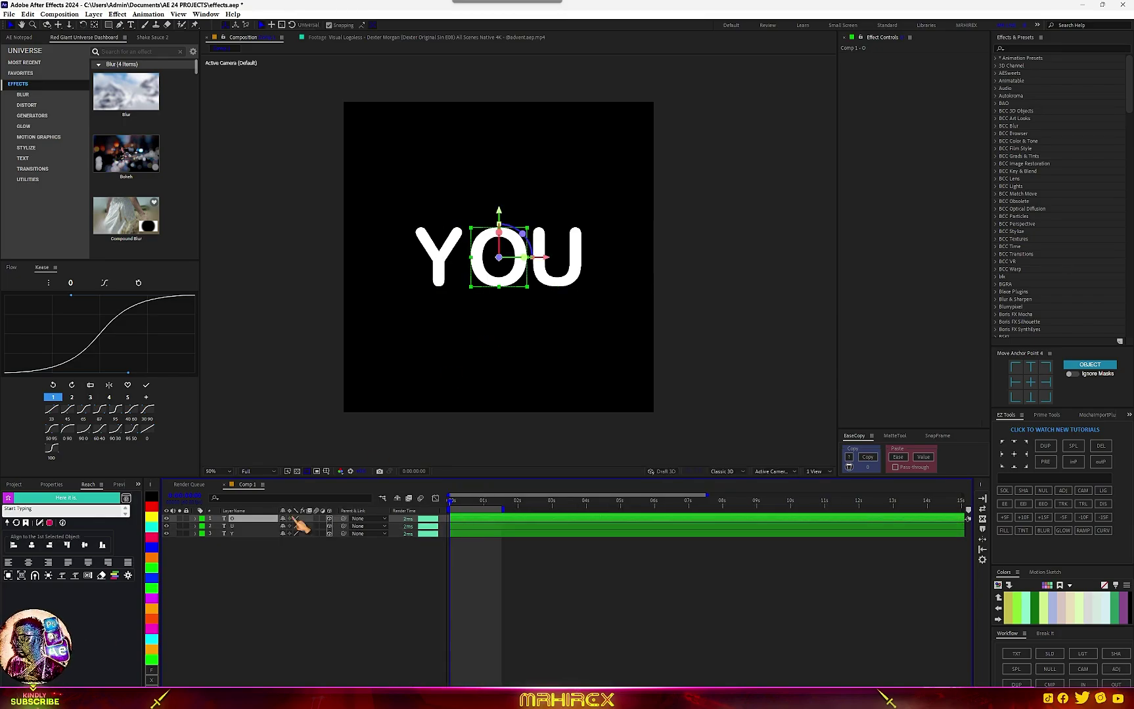
- Keyframe all transform properties of the Y layer and shift those keyframes to just past the 1-second mark
{"action": "left_click", "coordinate": [241, 534]}
{"action": "left_click", "coordinate": [195, 533]}
{"action": "left_click", "coordinate": [203, 549]}
{"action": "left_click", "coordinate": [230, 557]}
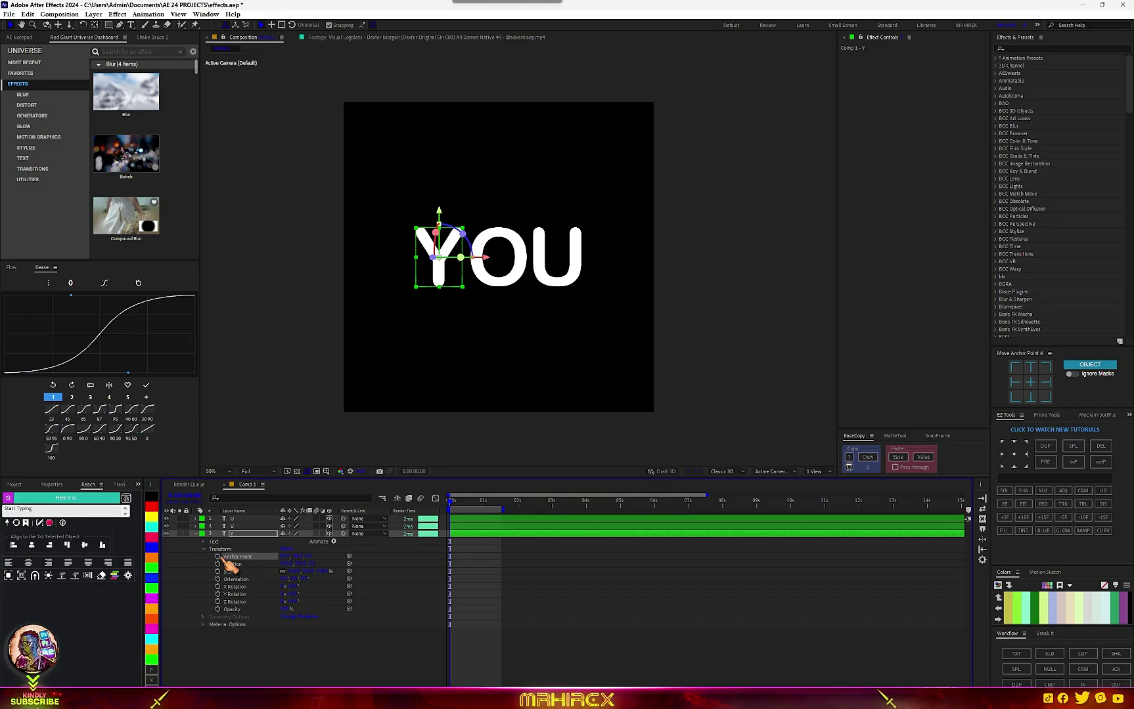
{"action": "left_click_drag", "start_coordinate": [219, 556], "coordinate": [219, 634]}
{"action": "left_click_drag", "start_coordinate": [464, 552], "coordinate": [464, 610]}
{"action": "left_click_drag", "start_coordinate": [471, 609], "coordinate": [485, 607]}
{"action": "left_click_drag", "start_coordinate": [484, 550], "coordinate": [454, 637]}
{"action": "left_click_drag", "start_coordinate": [465, 609], "coordinate": [491, 609]}
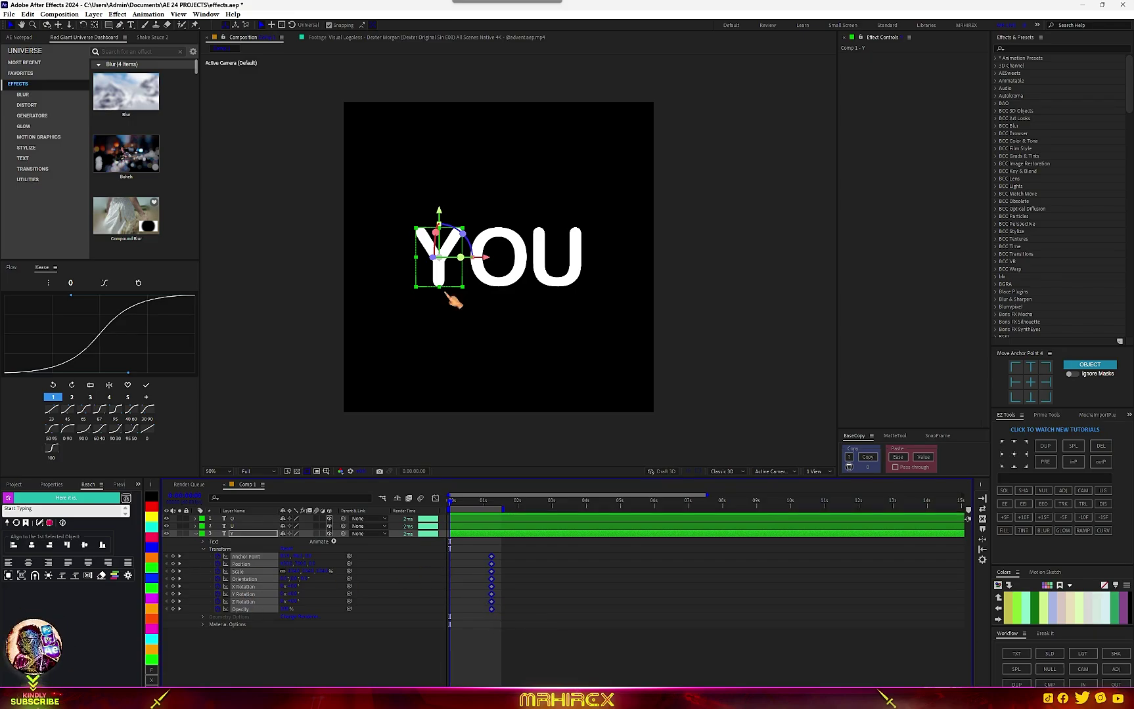
- At the first frame, give the Y an enlarged and rotated starting pose, shifted past the composition's left edge
{"action": "scroll", "coordinate": [452, 273], "scroll_direction": "up", "scroll_amount": 2}
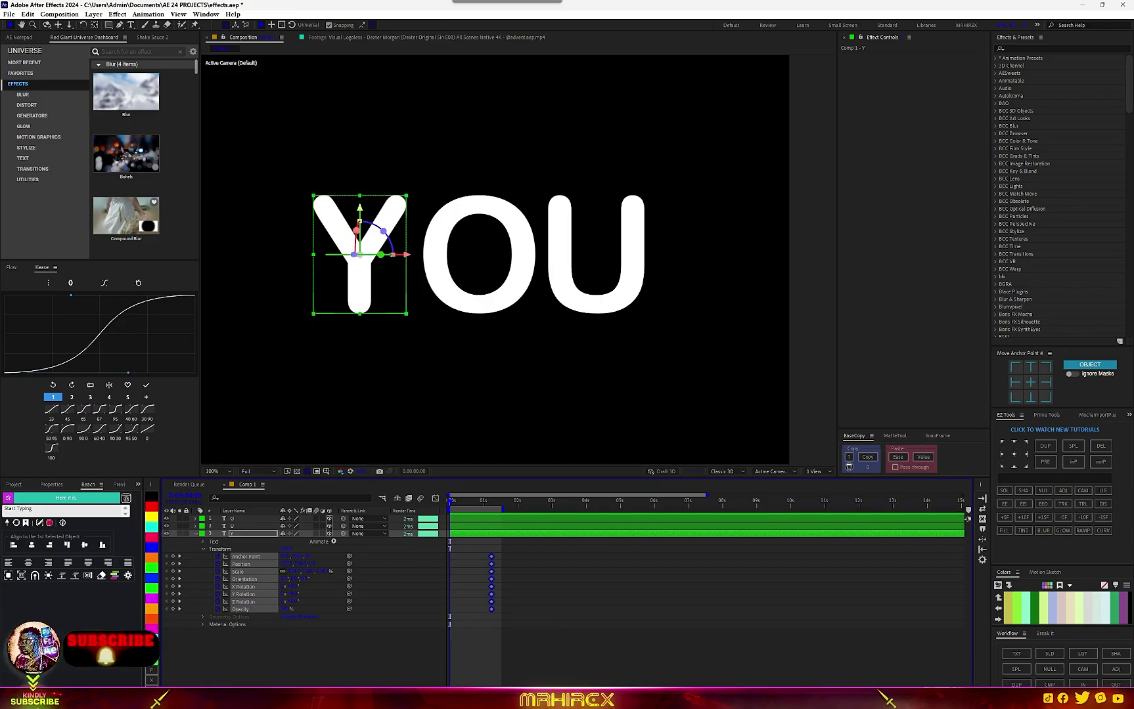
{"action": "scroll", "coordinate": [358, 292], "scroll_direction": "up", "scroll_amount": 2}
{"action": "left_click_drag", "start_coordinate": [348, 283], "coordinate": [536, 270]}
{"action": "left_click_drag", "start_coordinate": [294, 572], "coordinate": [73, 564]}
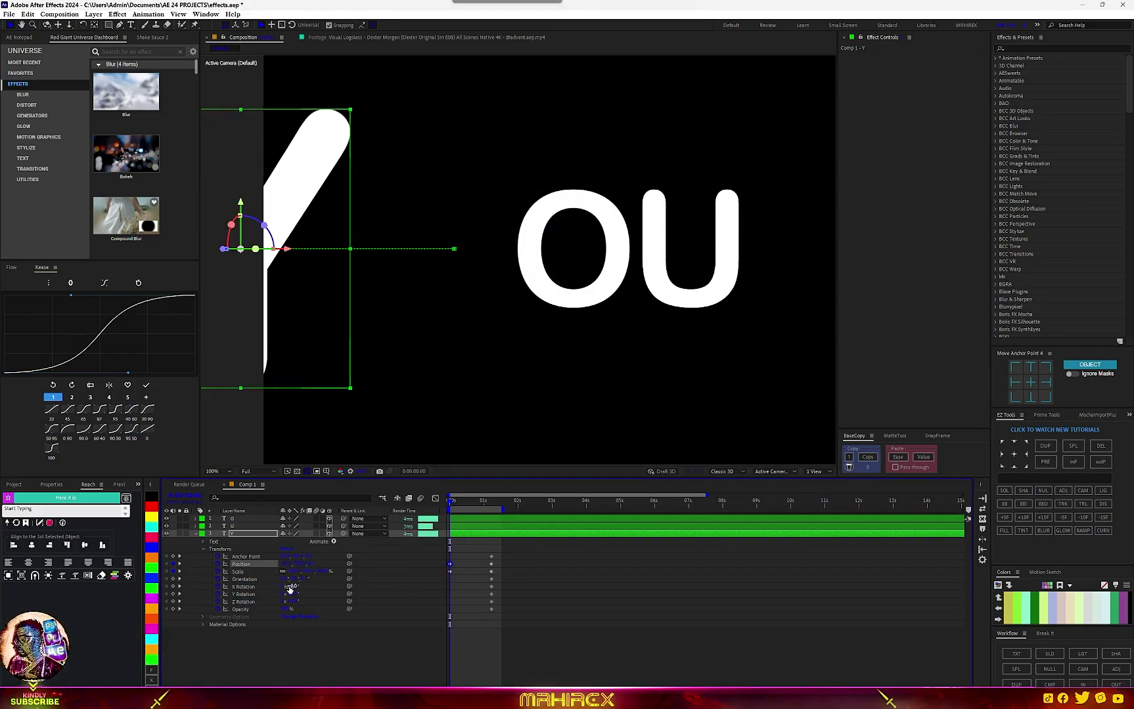
{"action": "left_click_drag", "start_coordinate": [304, 595], "coordinate": [329, 605]}
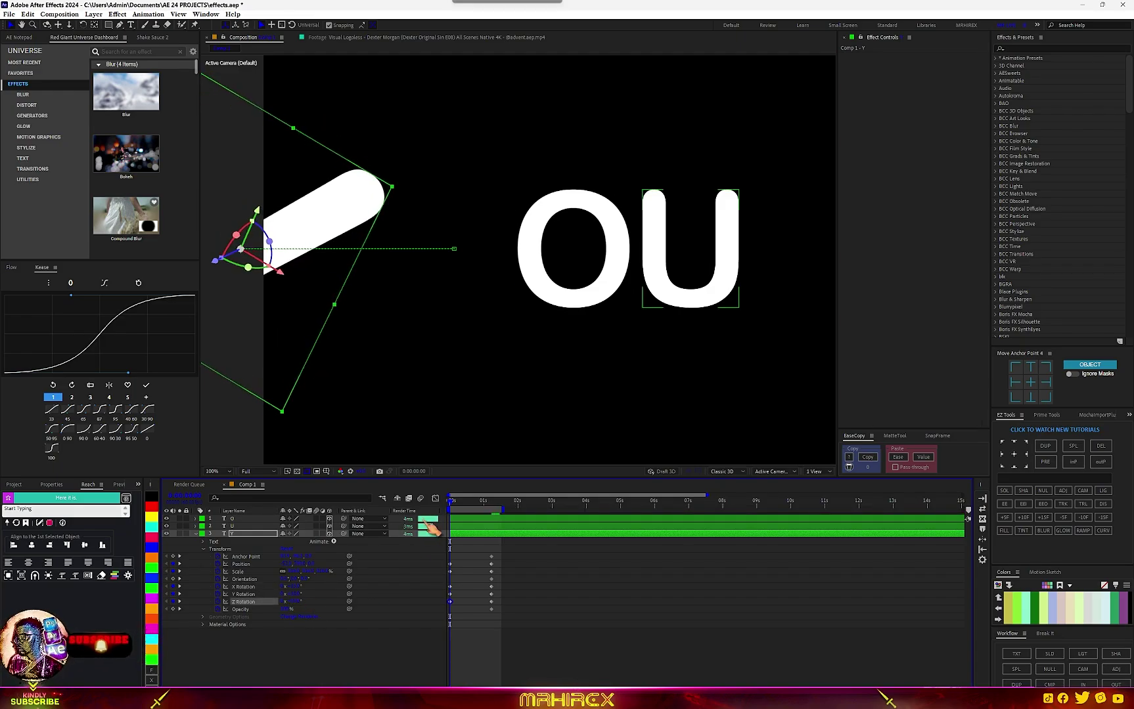
- Apply an easing preset to all of the Y layer's transform keyframes and check the motion in the speed graph and playback
{"action": "mouse_move", "coordinate": [451, 501]}
{"action": "left_mouse_down"}
{"action": "mouse_move", "coordinate": [509, 502]}
{"action": "mouse_move", "coordinate": [450, 514]}
{"action": "left_mouse_up"}
{"action": "left_click_drag", "start_coordinate": [499, 553], "coordinate": [404, 650]}
{"action": "left_click", "coordinate": [86, 412]}
{"action": "left_click", "coordinate": [435, 498]}
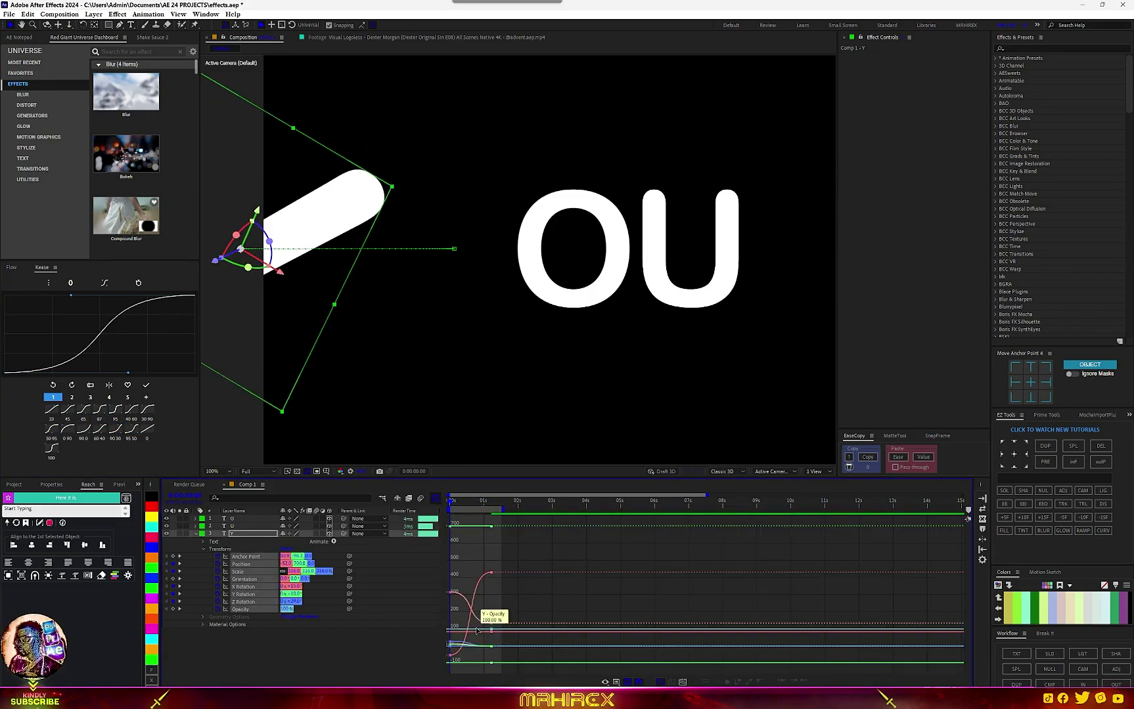
{"action": "right_click", "coordinate": [469, 568]}
{"action": "left_click", "coordinate": [499, 491]}
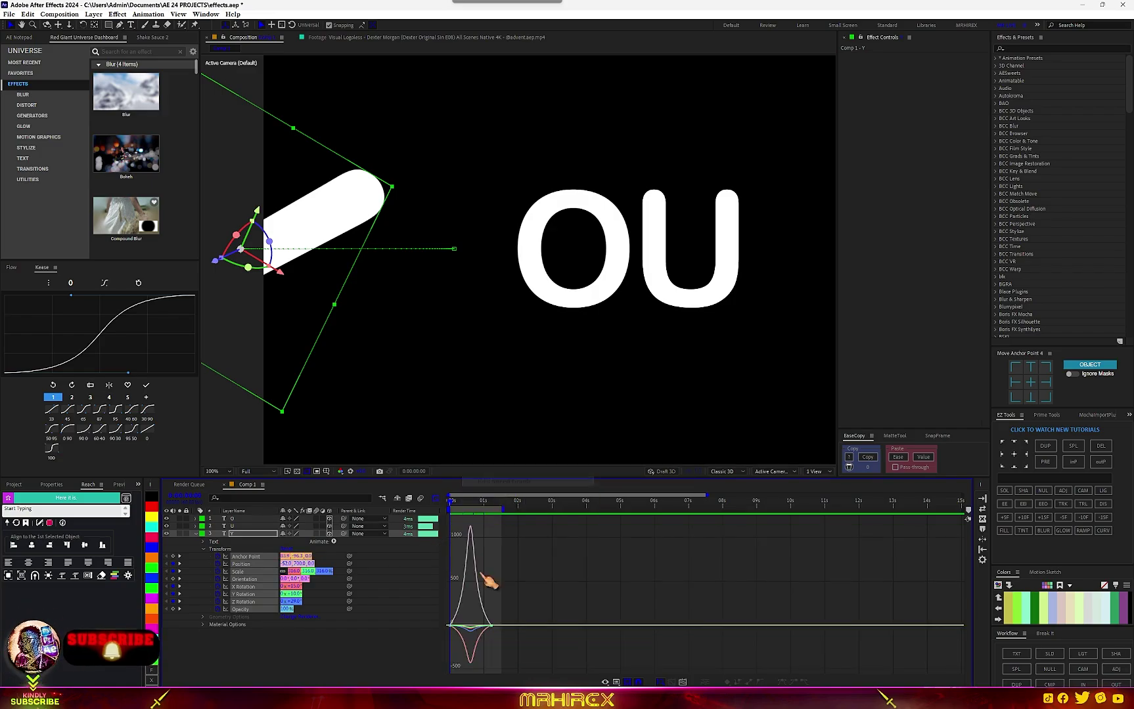
{"action": "left_click", "coordinate": [435, 498]}
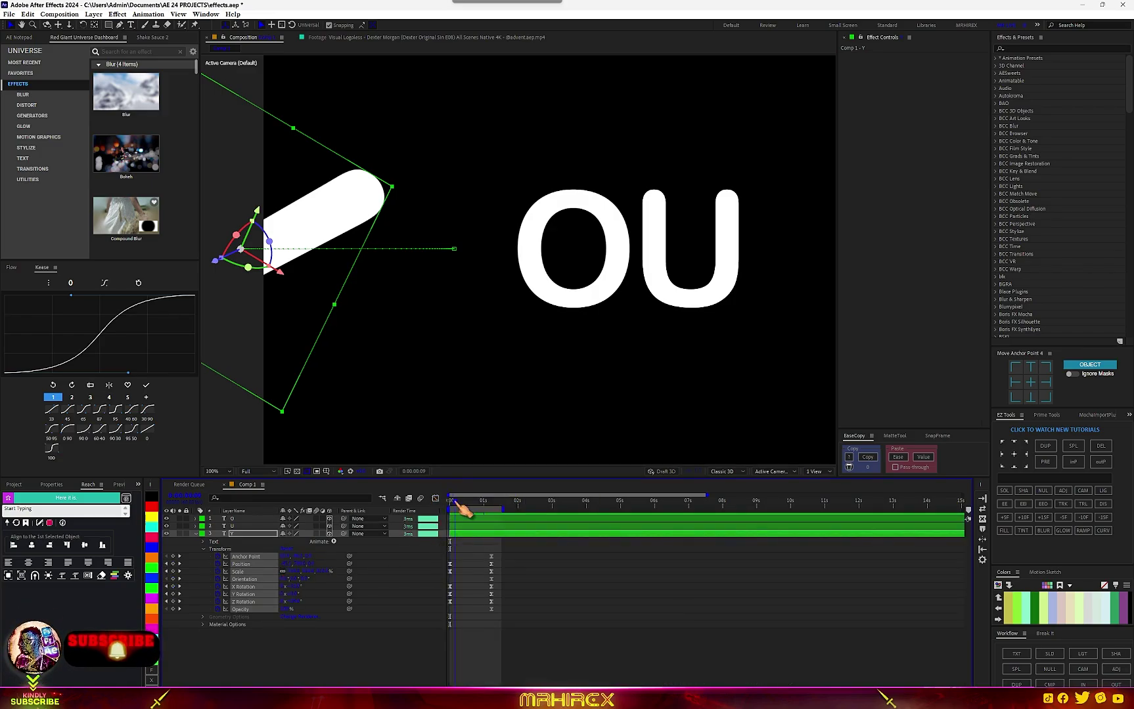
{"action": "key", "text": "space"}
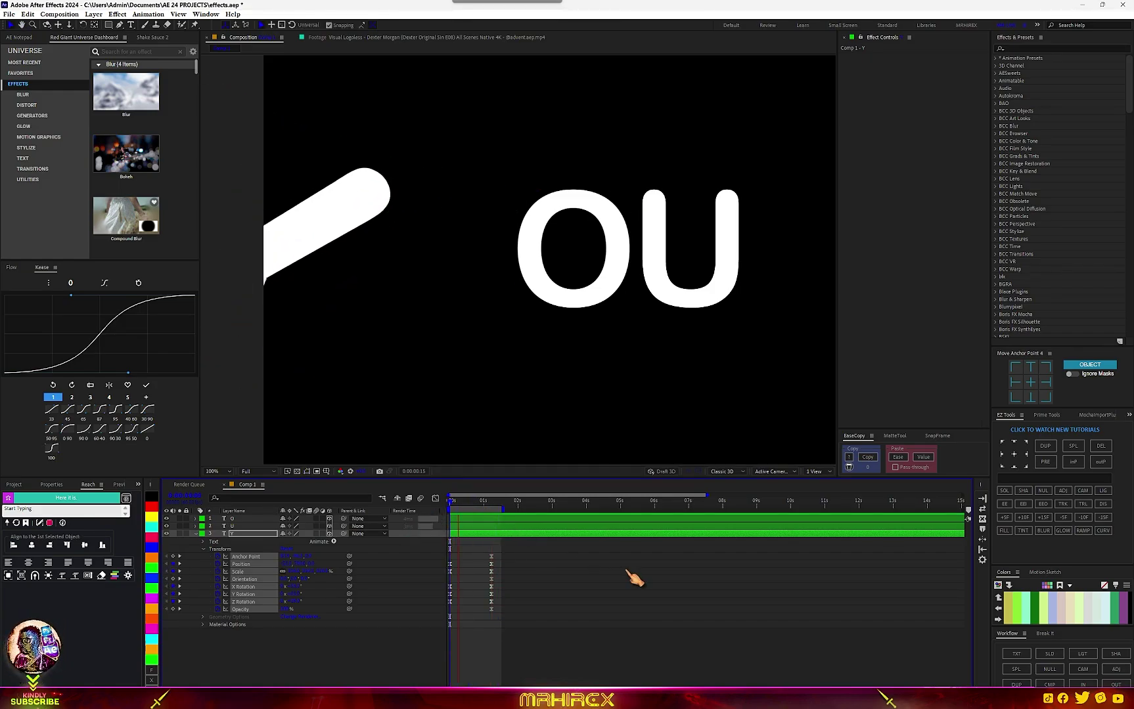
{"action": "key", "text": "space"}
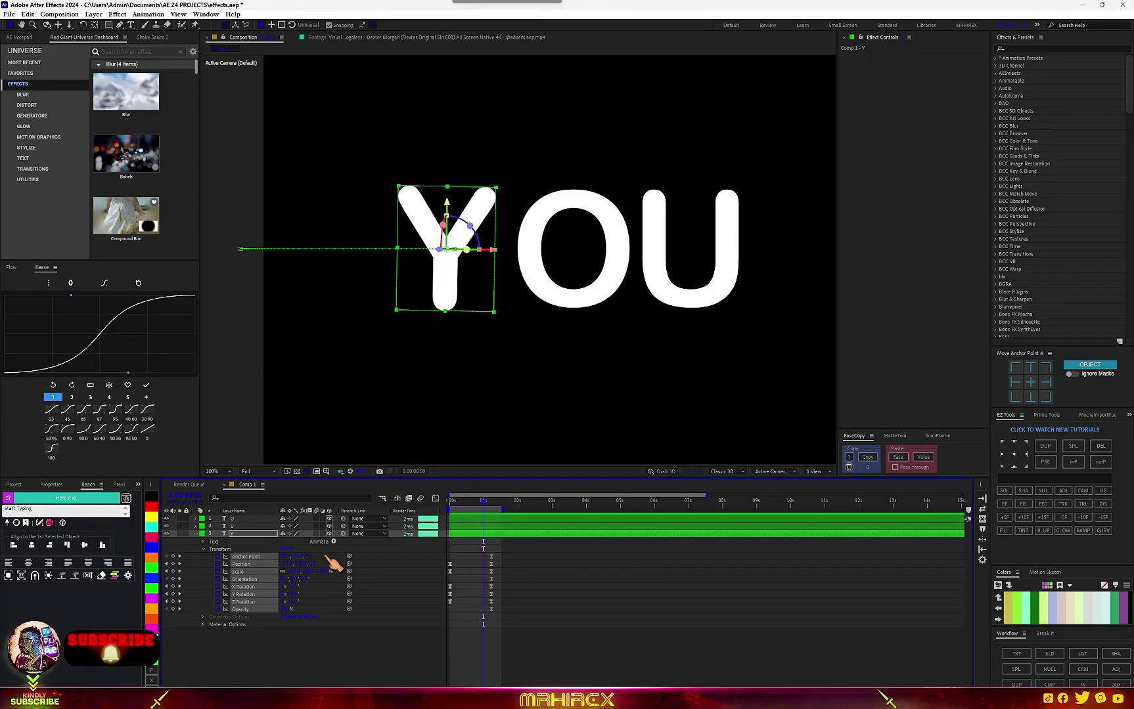
- Add a Skew text animator to the Y layer and keyframe the skew around the 1-second mark
{"action": "left_click", "coordinate": [334, 542]}
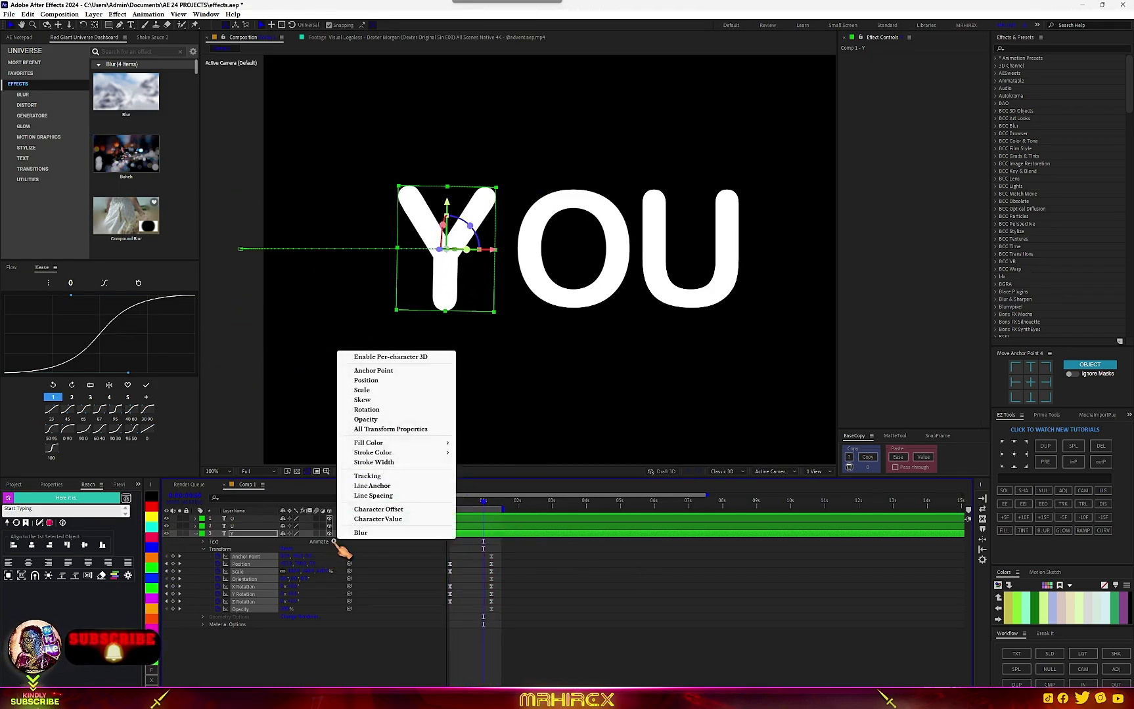
{"action": "left_click", "coordinate": [365, 406]}
{"action": "mouse_move", "coordinate": [284, 590]}
{"action": "left_mouse_down"}
{"action": "mouse_move", "coordinate": [302, 588]}
{"action": "mouse_move", "coordinate": [284, 580]}
{"action": "left_mouse_up"}
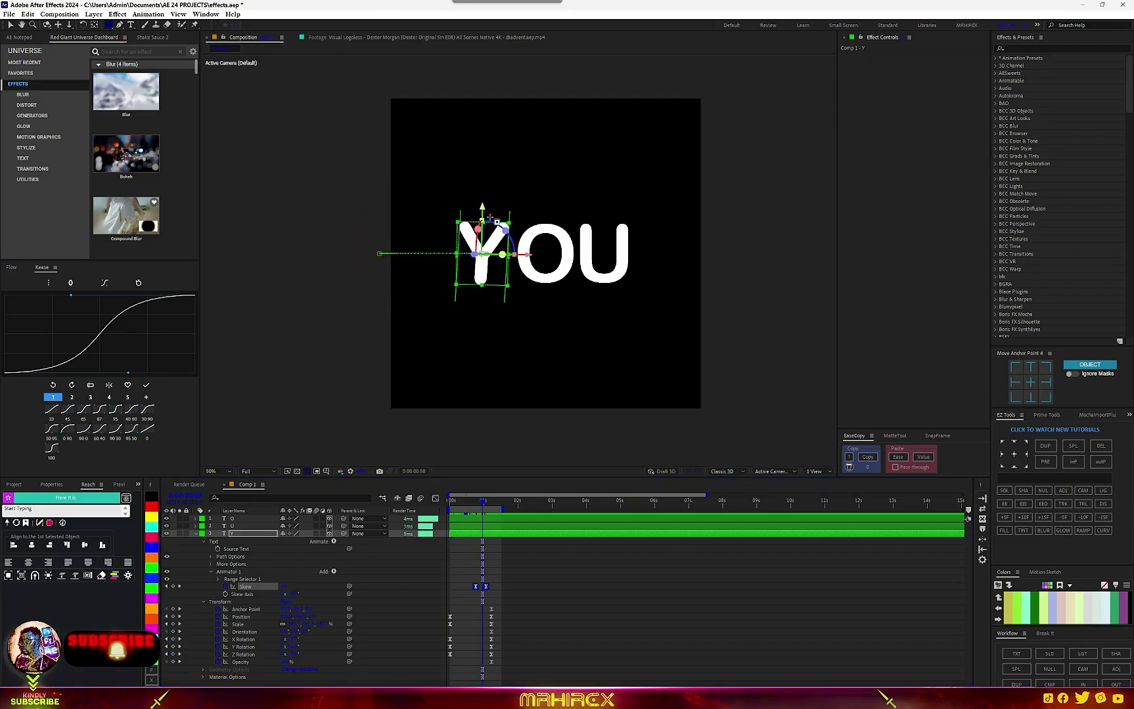
- Cut a thin horizontal strip out of the middle of the Y with an inverted rectangular mask and preview the animation
{"action": "scroll", "coordinate": [494, 268], "scroll_direction": "up", "scroll_amount": 1}
{"action": "left_click_drag", "start_coordinate": [393, 242], "coordinate": [506, 263]}
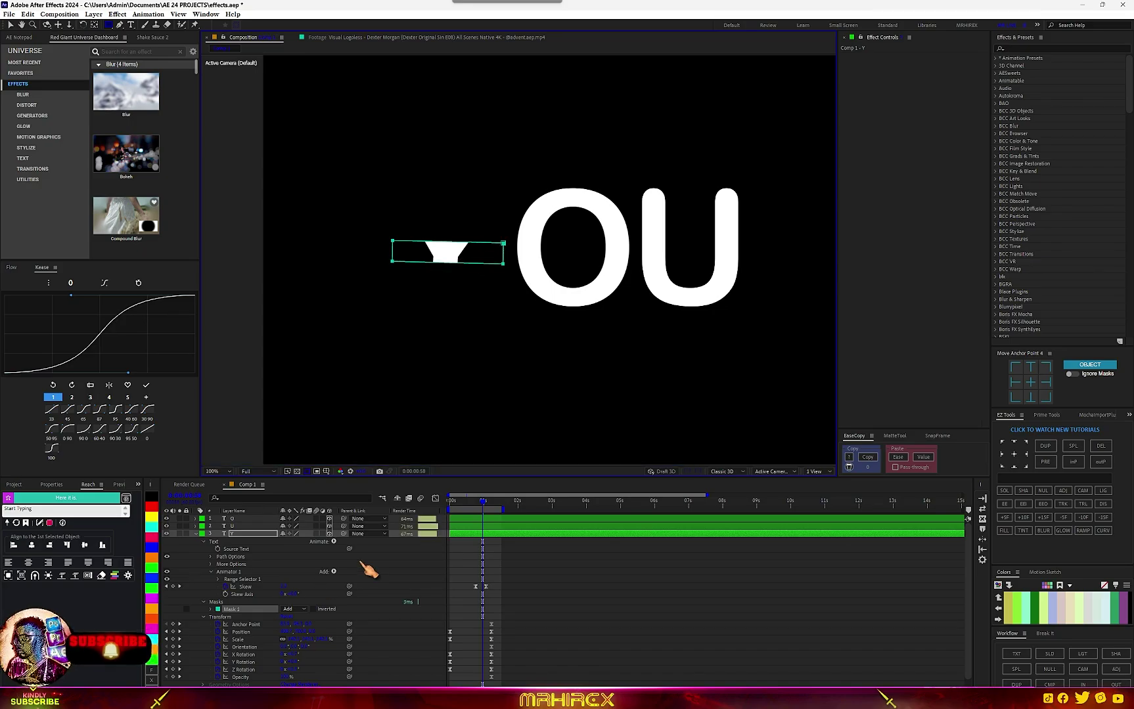
{"action": "left_click", "coordinate": [315, 609]}
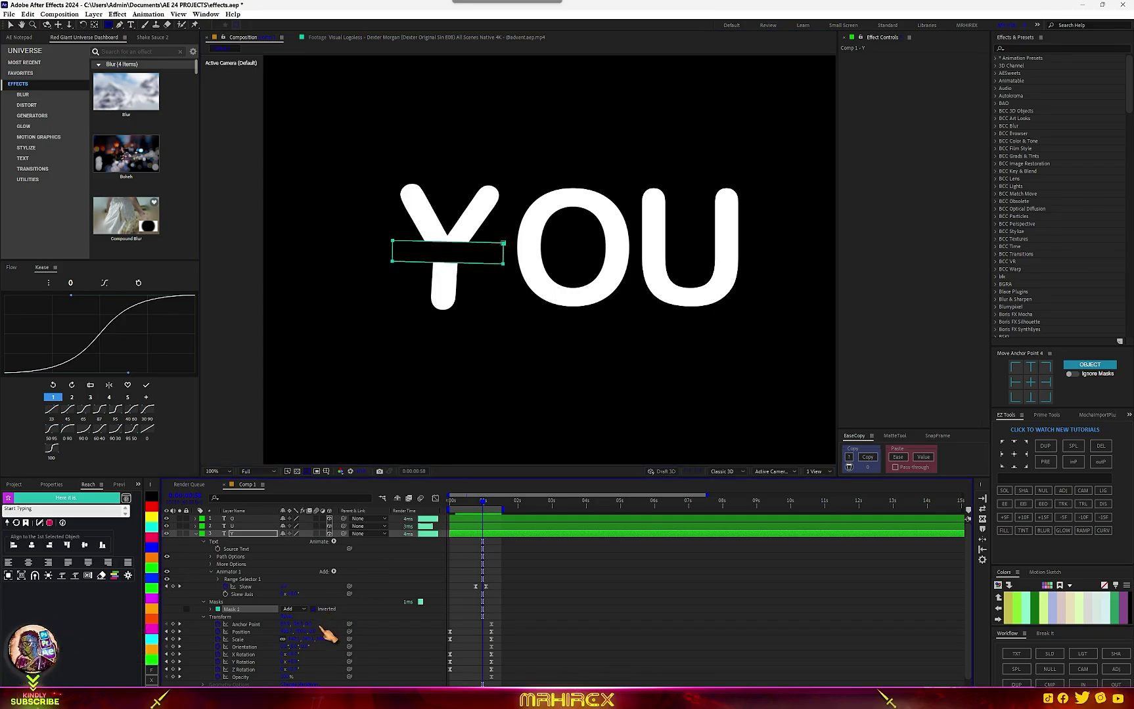
{"action": "left_click_drag", "start_coordinate": [471, 505], "coordinate": [426, 515]}
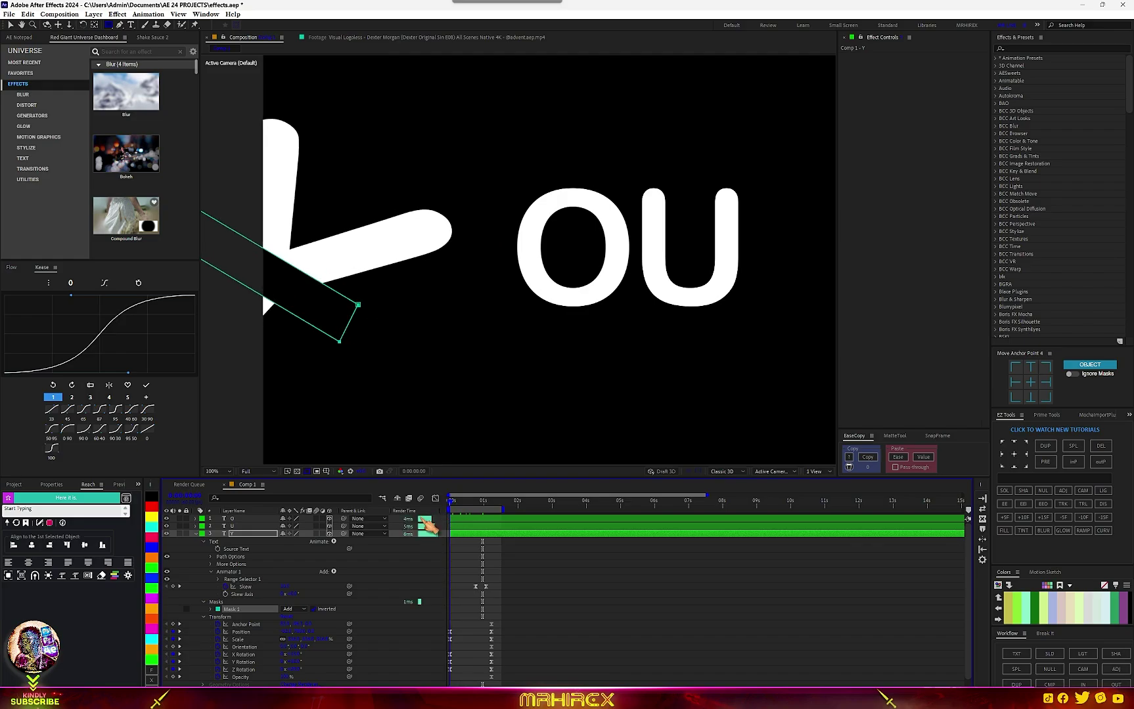
{"action": "key", "text": "space"}
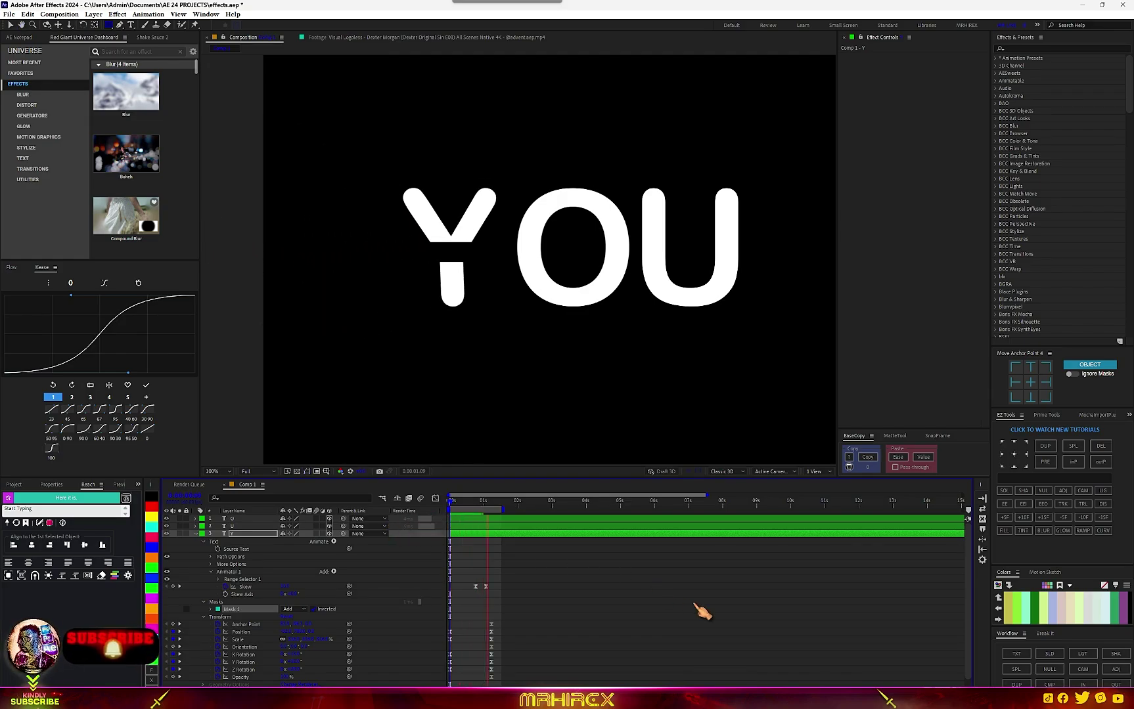
{"action": "left_click_drag", "start_coordinate": [470, 510], "coordinate": [450, 515]}
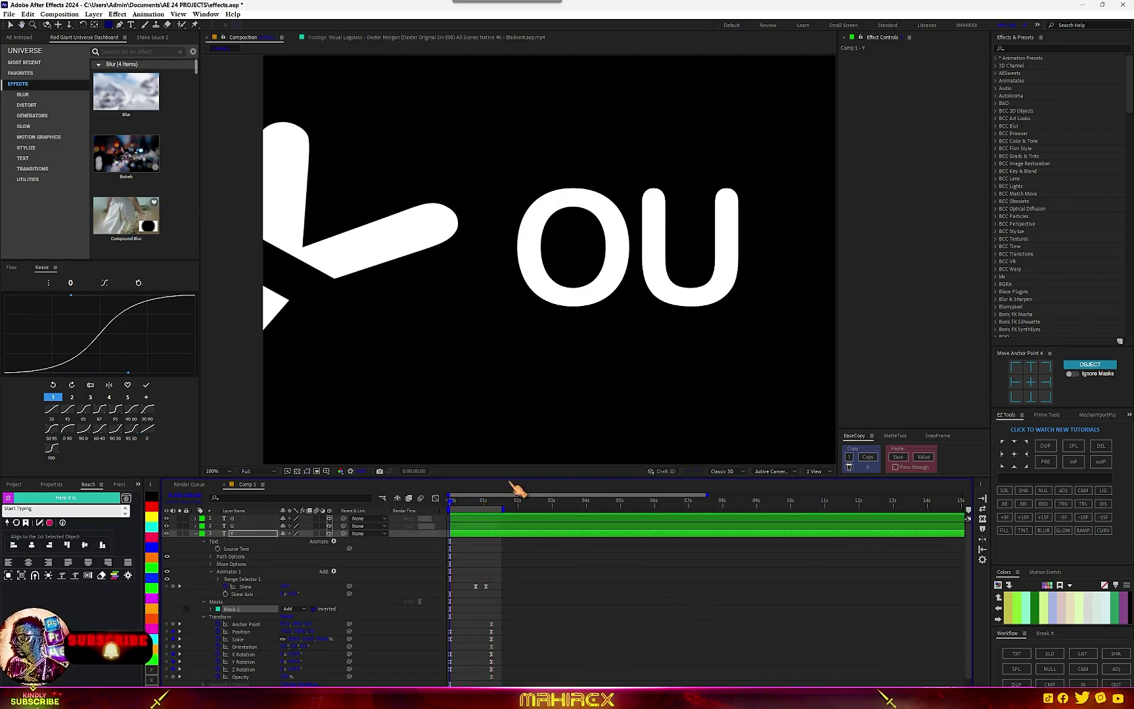
- Draw a rectangular mask over the upper half of the O layer
{"action": "left_click", "coordinate": [202, 537]}
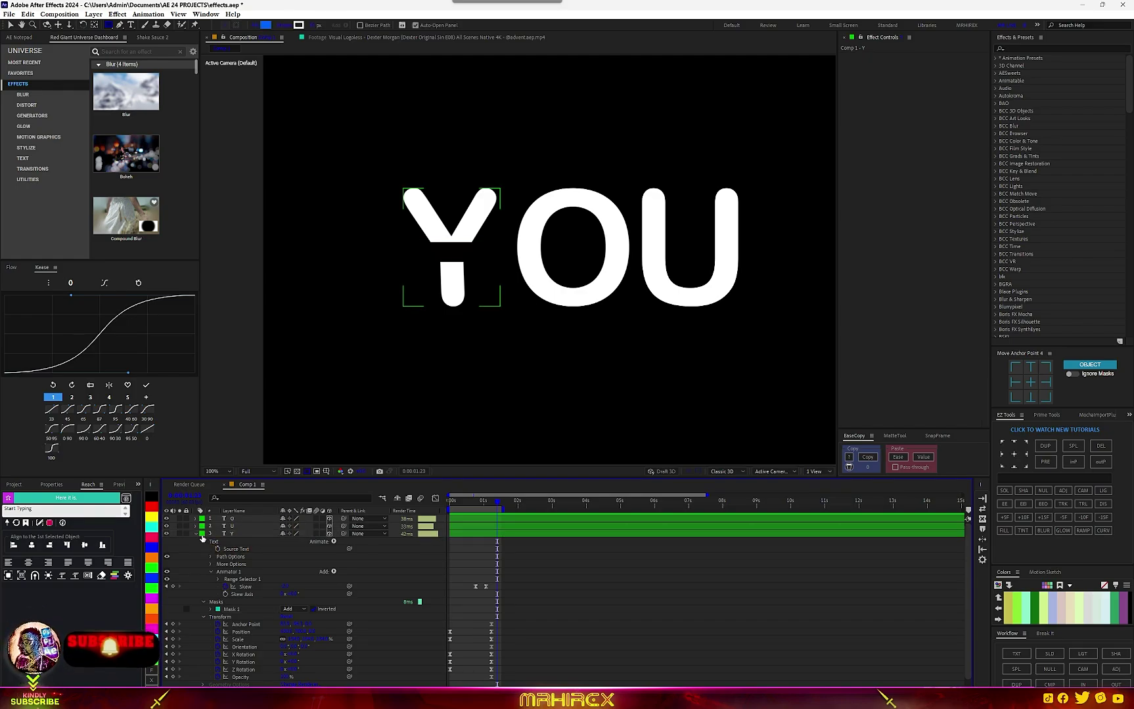
{"action": "left_click", "coordinate": [196, 534]}
{"action": "left_click", "coordinate": [244, 526]}
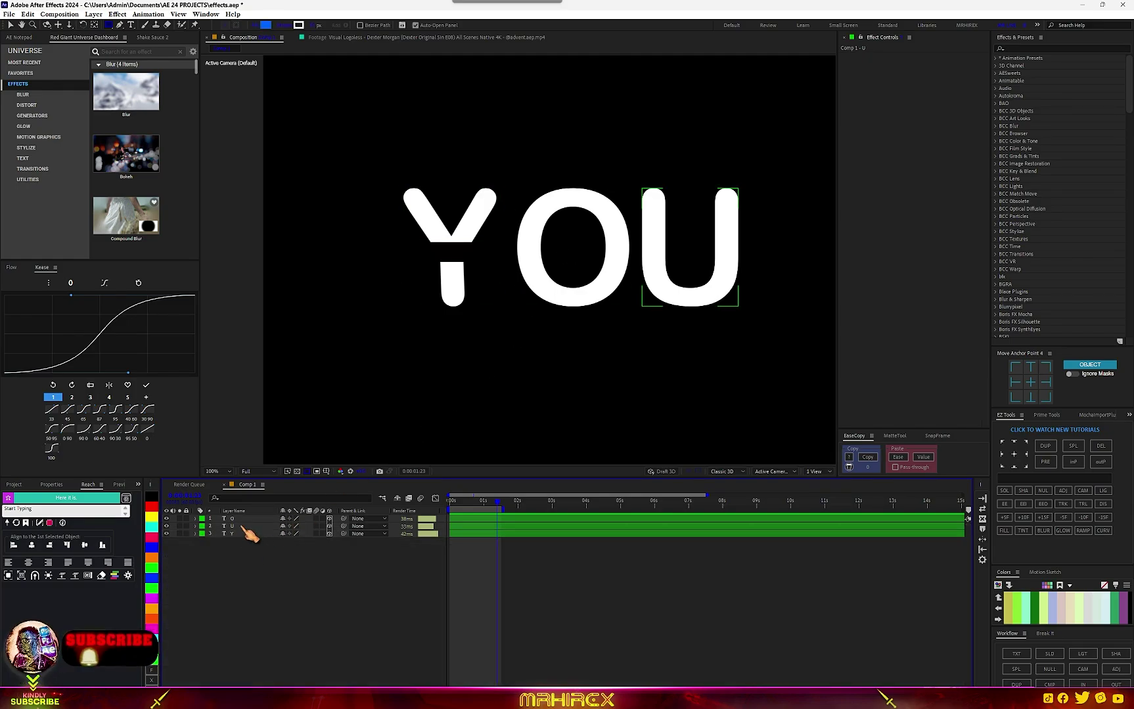
{"action": "left_click", "coordinate": [240, 519]}
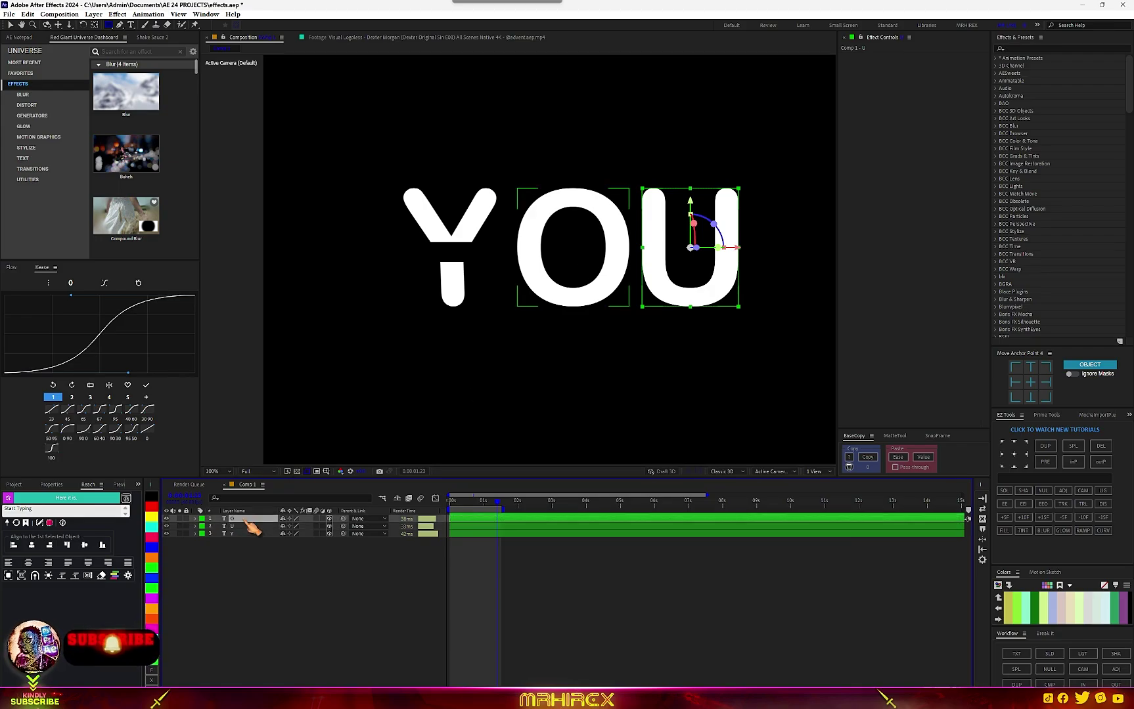
{"action": "scroll", "coordinate": [556, 268], "scroll_direction": "down", "scroll_amount": 1}
{"action": "scroll", "coordinate": [555, 268], "scroll_direction": "up", "scroll_amount": 1}
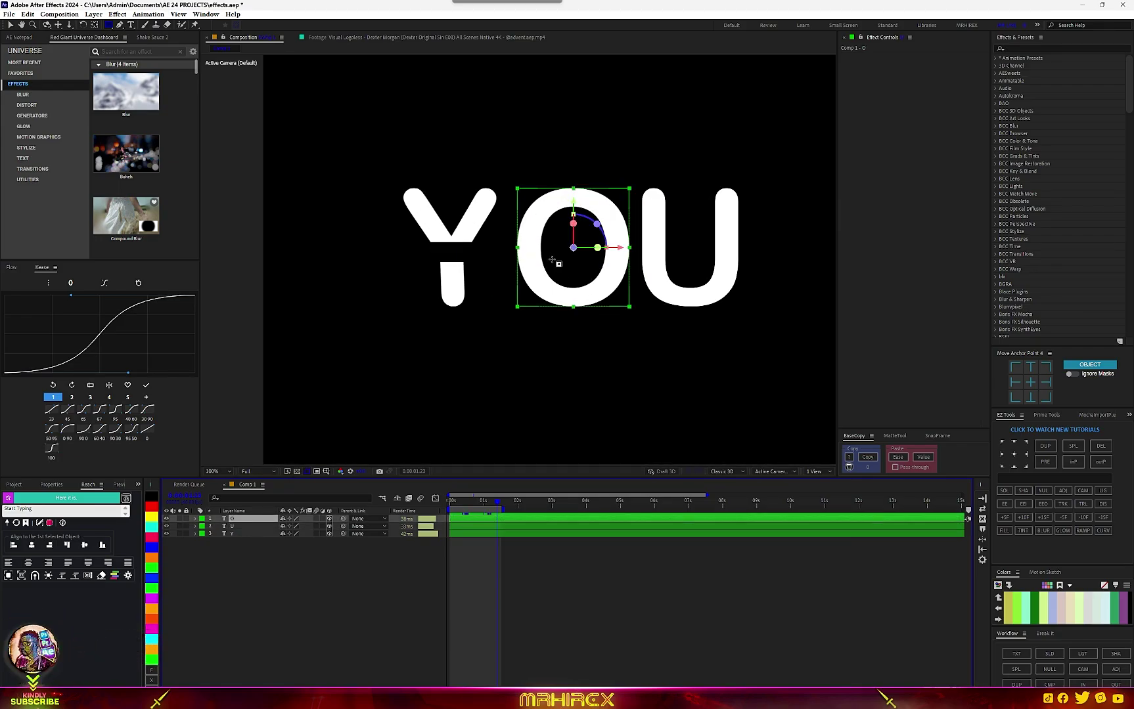
{"action": "left_click_drag", "start_coordinate": [503, 179], "coordinate": [642, 257]}
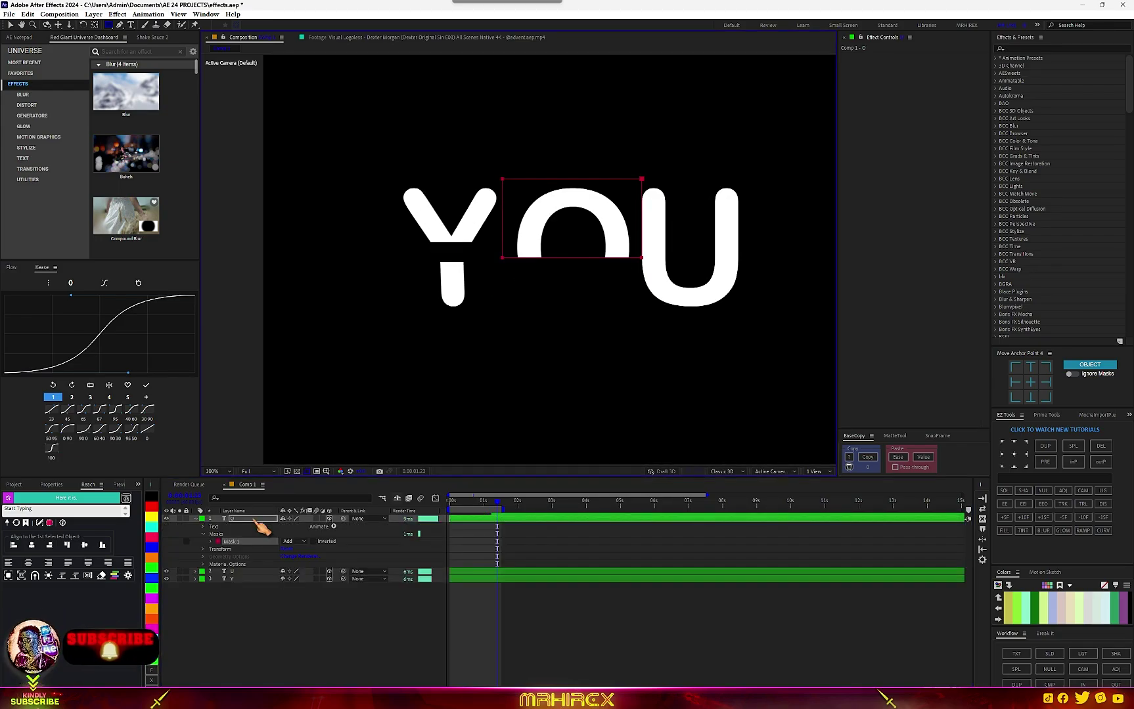
- Duplicate the masked O layer and invert the copy's mask so it covers the lower half of the letter
{"action": "left_click", "coordinate": [255, 519]}
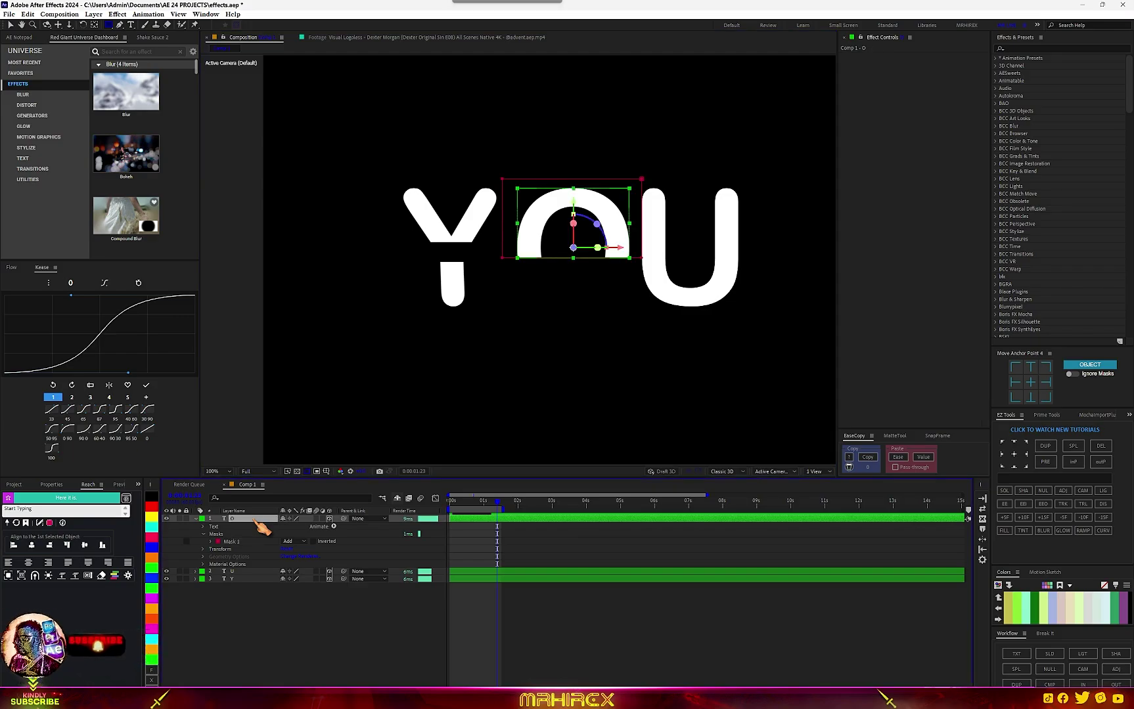
{"action": "key", "text": "ctrl+d"}
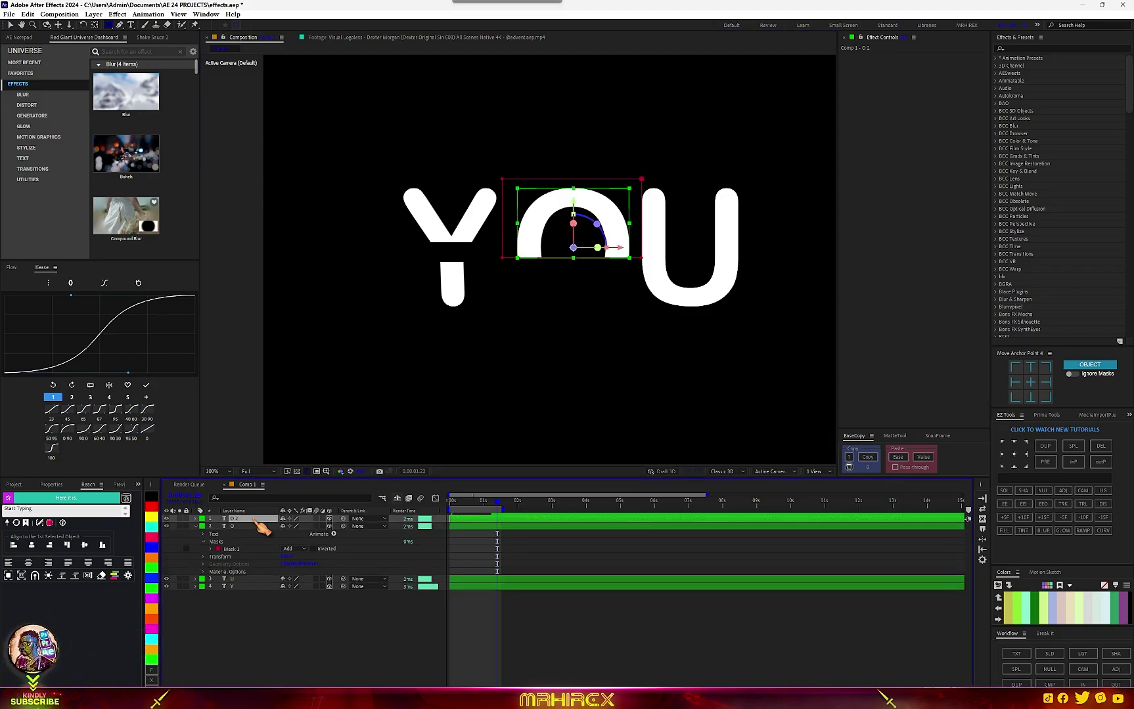
{"action": "left_click", "coordinate": [195, 519]}
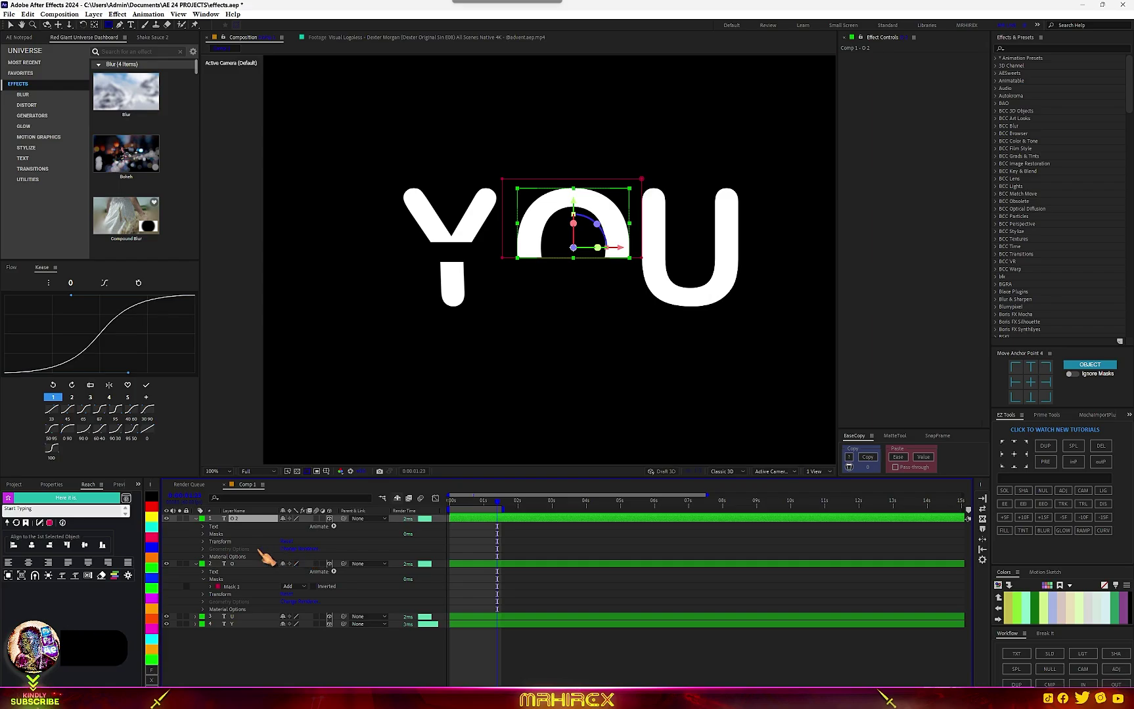
{"action": "left_click", "coordinate": [203, 534]}
{"action": "left_click", "coordinate": [314, 541]}
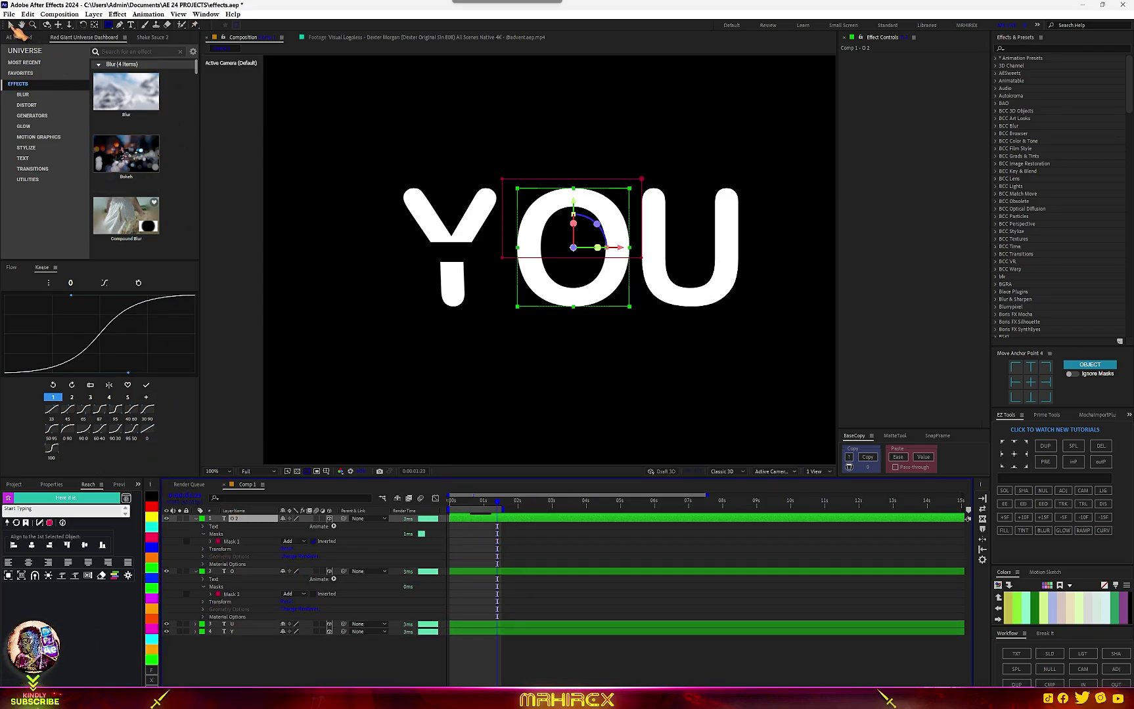
- Keyframe all transform properties of both O layers and shift those keyframes to just past the 1-second mark
{"action": "key", "text": "Home"}
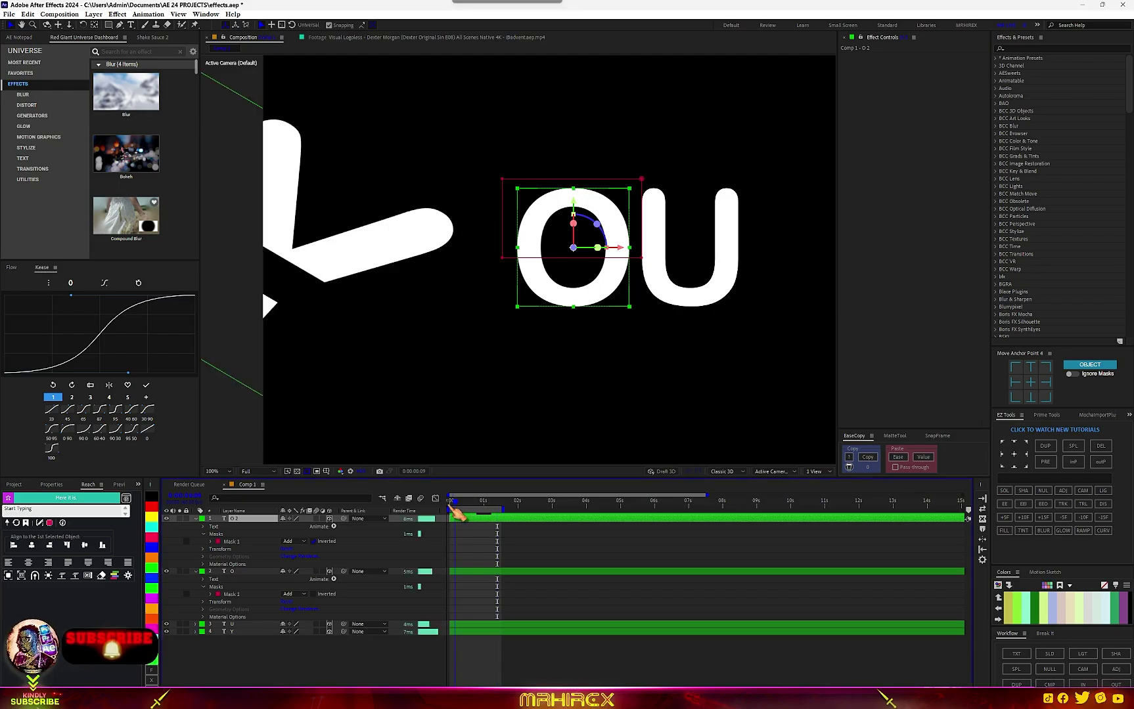
{"action": "left_click", "coordinate": [233, 571], "text": "shift"}
{"action": "left_click", "coordinate": [203, 549]}
{"action": "left_click_drag", "start_coordinate": [216, 557], "coordinate": [218, 655]}
{"action": "scroll", "coordinate": [355, 576], "scroll_direction": "down", "scroll_amount": 3}
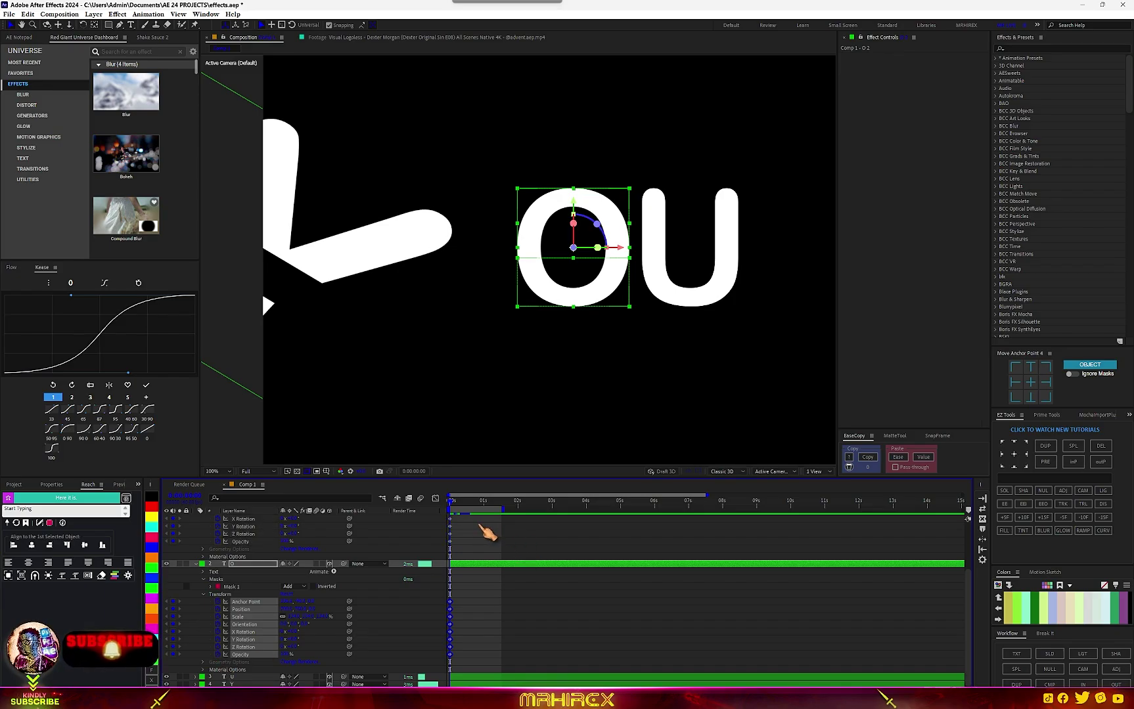
{"action": "scroll", "coordinate": [476, 542], "scroll_direction": "up", "scroll_amount": 1}
{"action": "scroll", "coordinate": [469, 535], "scroll_direction": "up", "scroll_amount": 2}
{"action": "left_click_drag", "start_coordinate": [463, 530], "coordinate": [494, 614]}
{"action": "scroll", "coordinate": [490, 565], "scroll_direction": "down", "scroll_amount": 2}
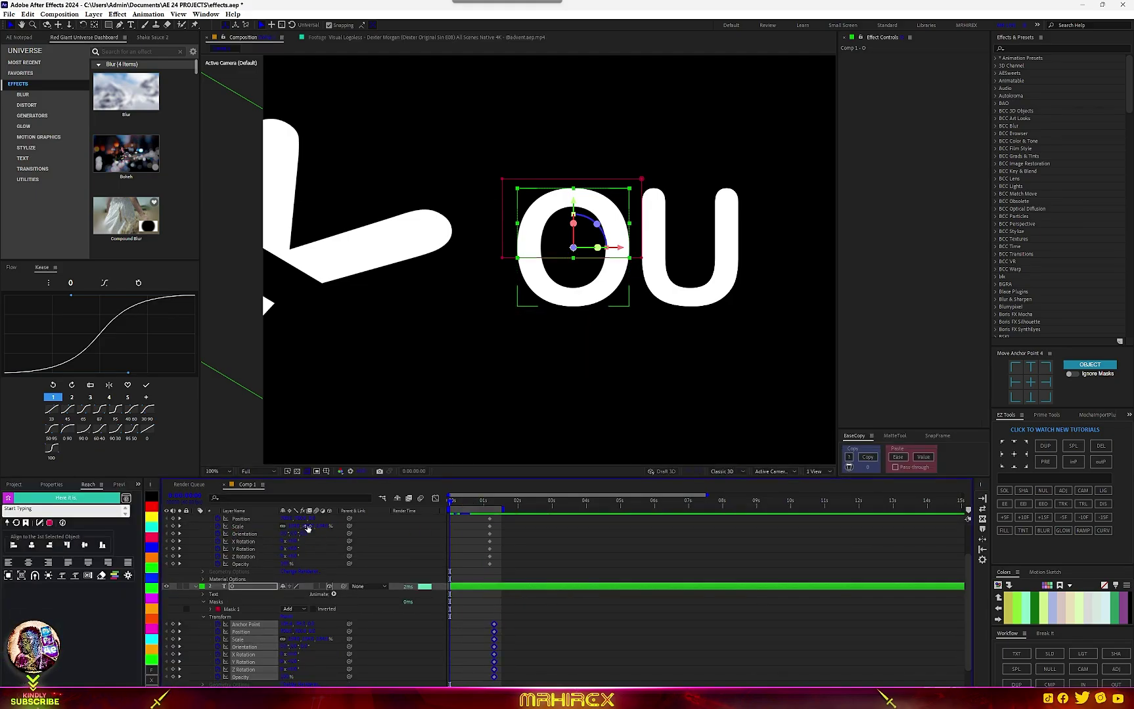
- At the first frame, enlarge, lower and tilt the lower half of the O, and move its upper half upward
{"action": "mouse_move", "coordinate": [326, 526]}
{"action": "left_mouse_down"}
{"action": "mouse_move", "coordinate": [374, 523]}
{"action": "mouse_move", "coordinate": [296, 535]}
{"action": "mouse_move", "coordinate": [333, 519]}
{"action": "left_mouse_up"}
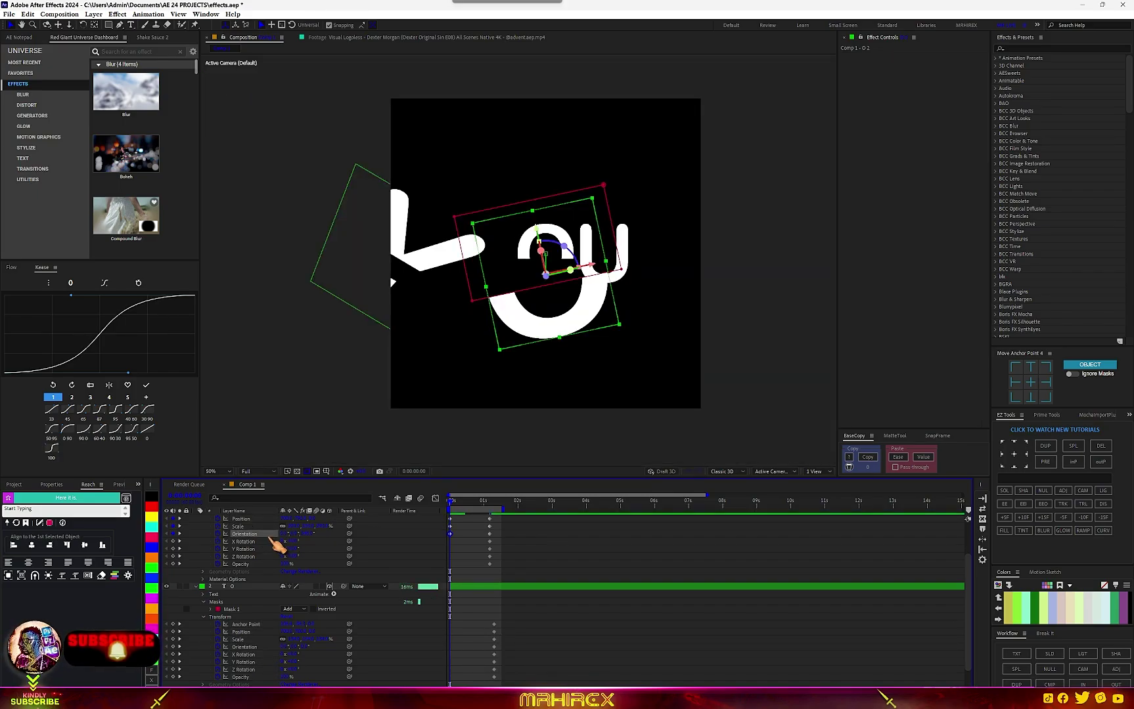
{"action": "mouse_move", "coordinate": [302, 555]}
{"action": "left_mouse_down"}
{"action": "mouse_move", "coordinate": [314, 556]}
{"action": "mouse_move", "coordinate": [299, 555]}
{"action": "left_mouse_up"}
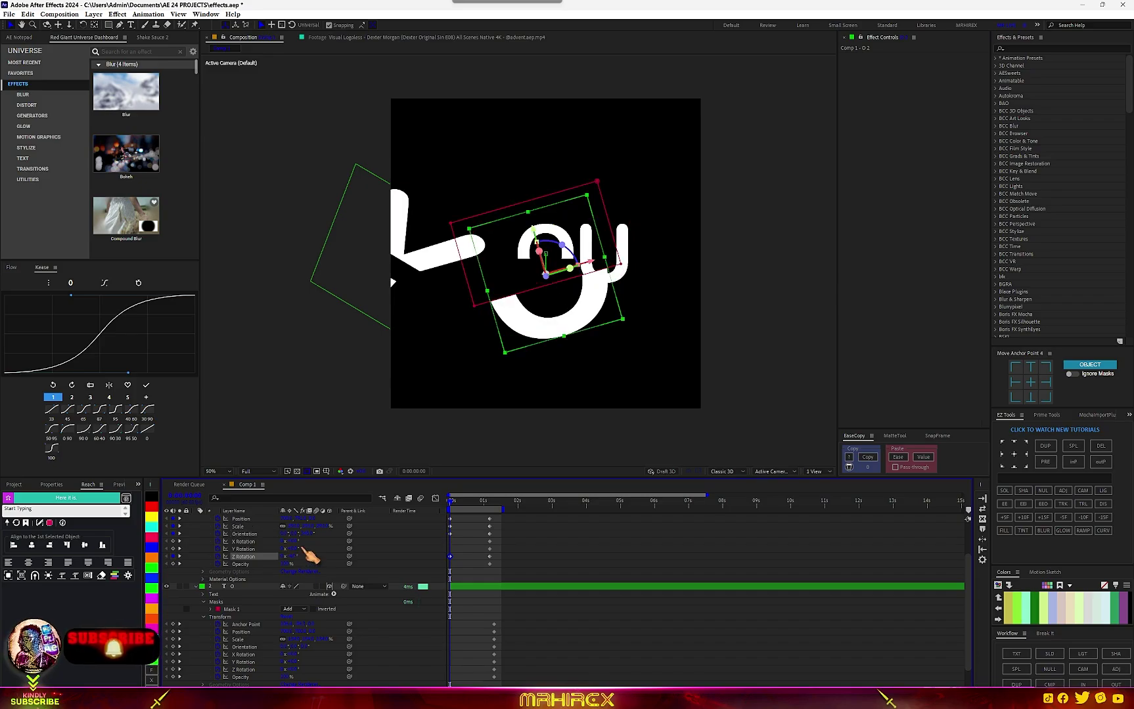
{"action": "left_click", "coordinate": [248, 587]}
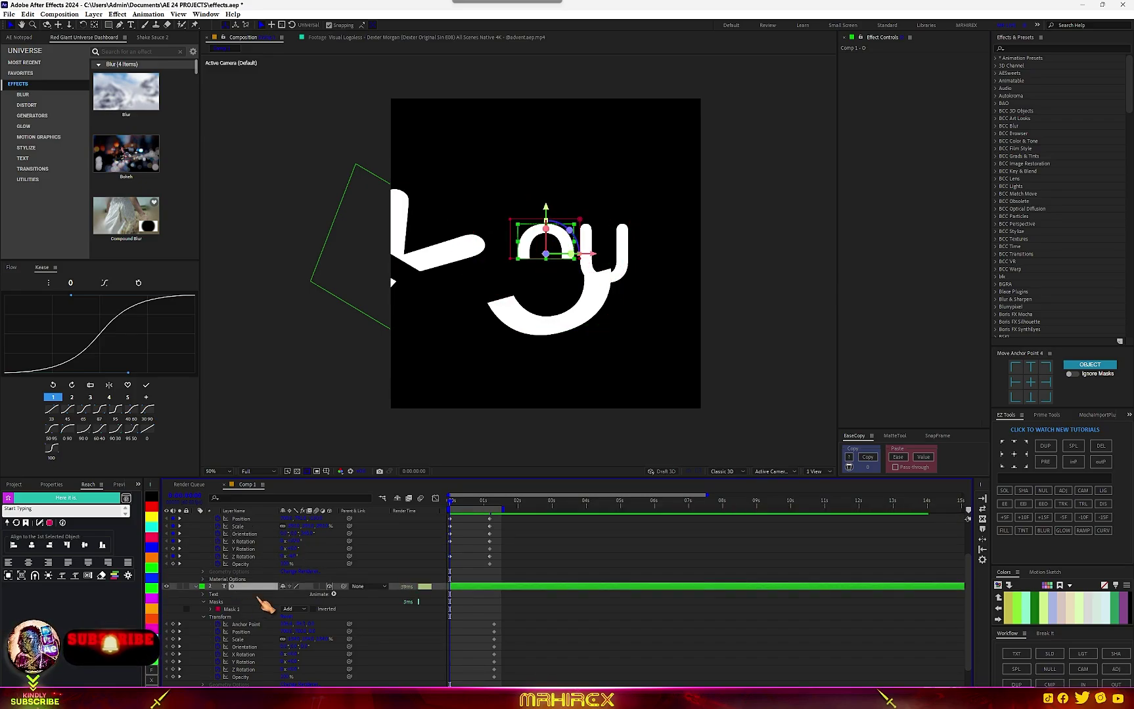
{"action": "left_click_drag", "start_coordinate": [293, 631], "coordinate": [144, 606]}
{"action": "key", "text": "Return"}
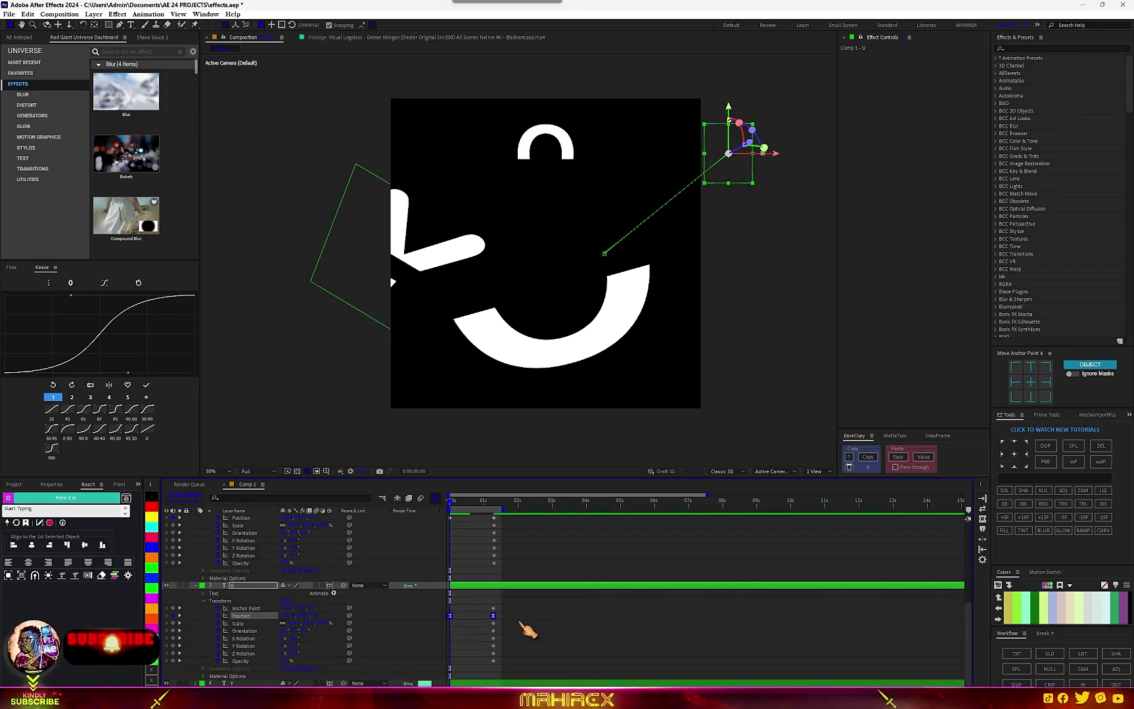
- Check the speed graph of the U layer's position keyframes and play back the letter animation
{"action": "left_click", "coordinate": [435, 498]}
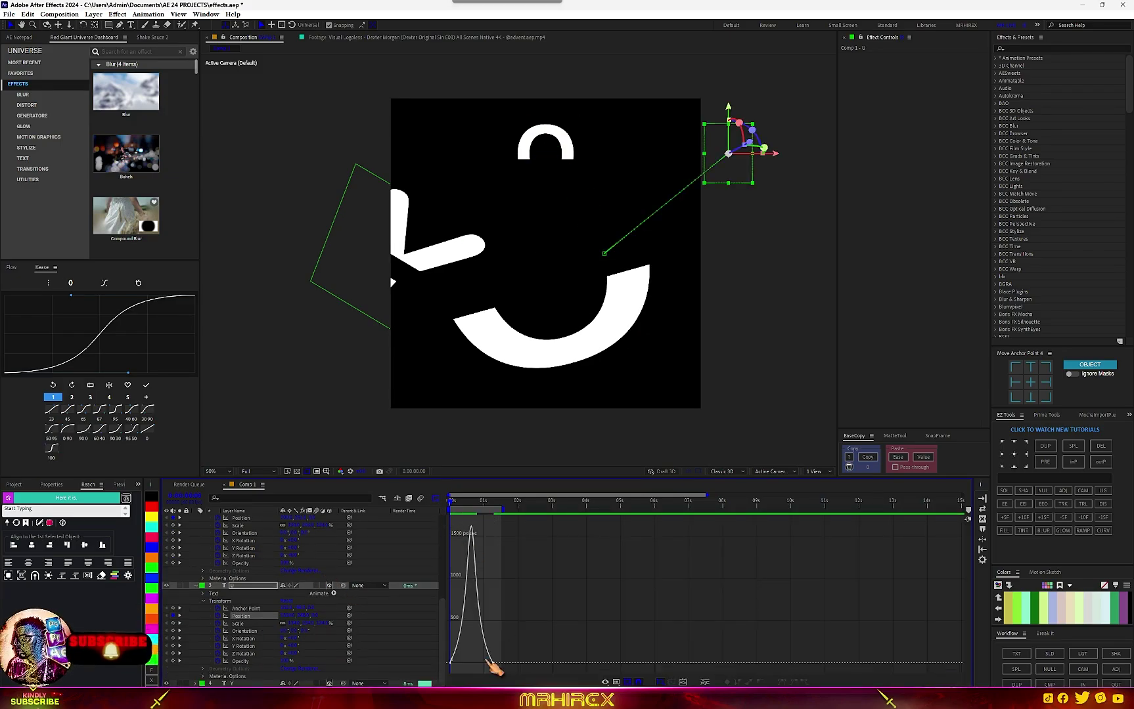
{"action": "left_click", "coordinate": [435, 499]}
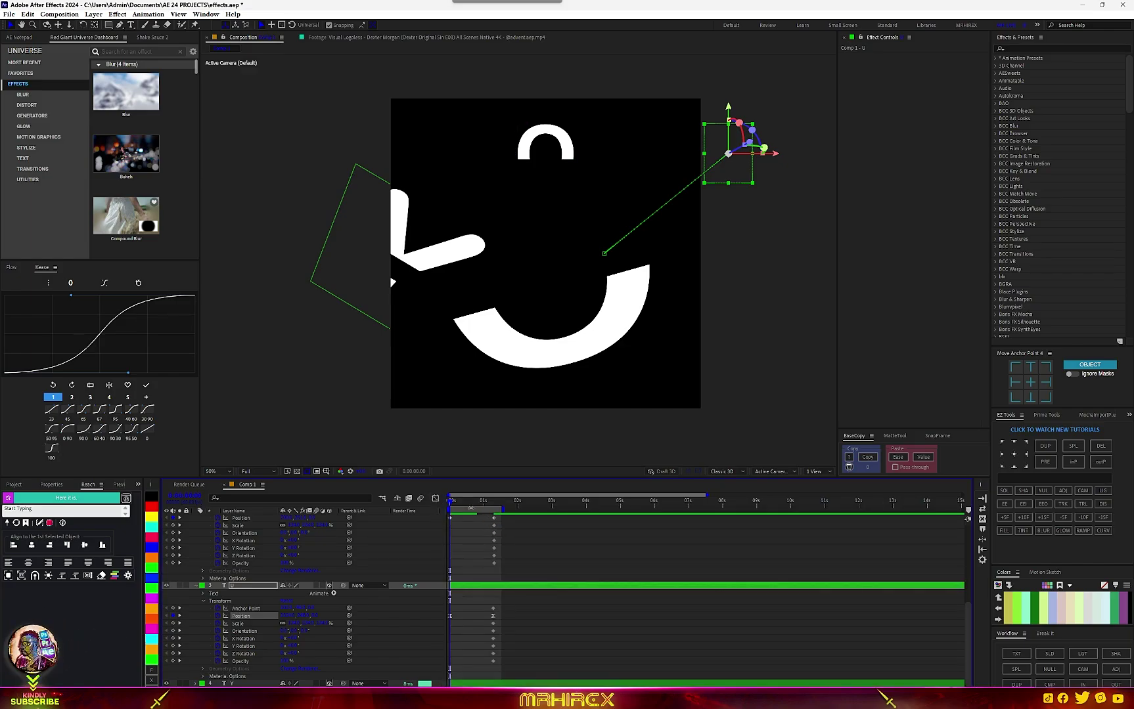
{"action": "key", "text": "space"}
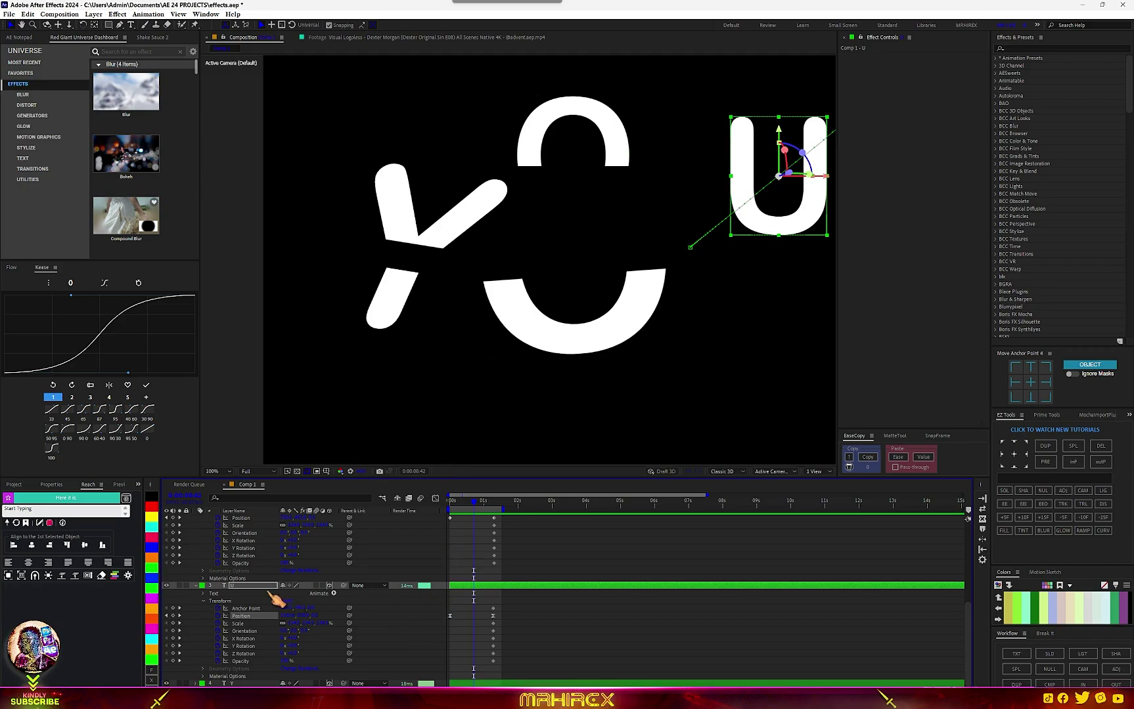
- Pre-compose all the letter layers into a single composition layer
{"action": "scroll", "coordinate": [246, 584], "scroll_direction": "up", "scroll_amount": 7}
{"action": "key", "text": "ctrl+a"}
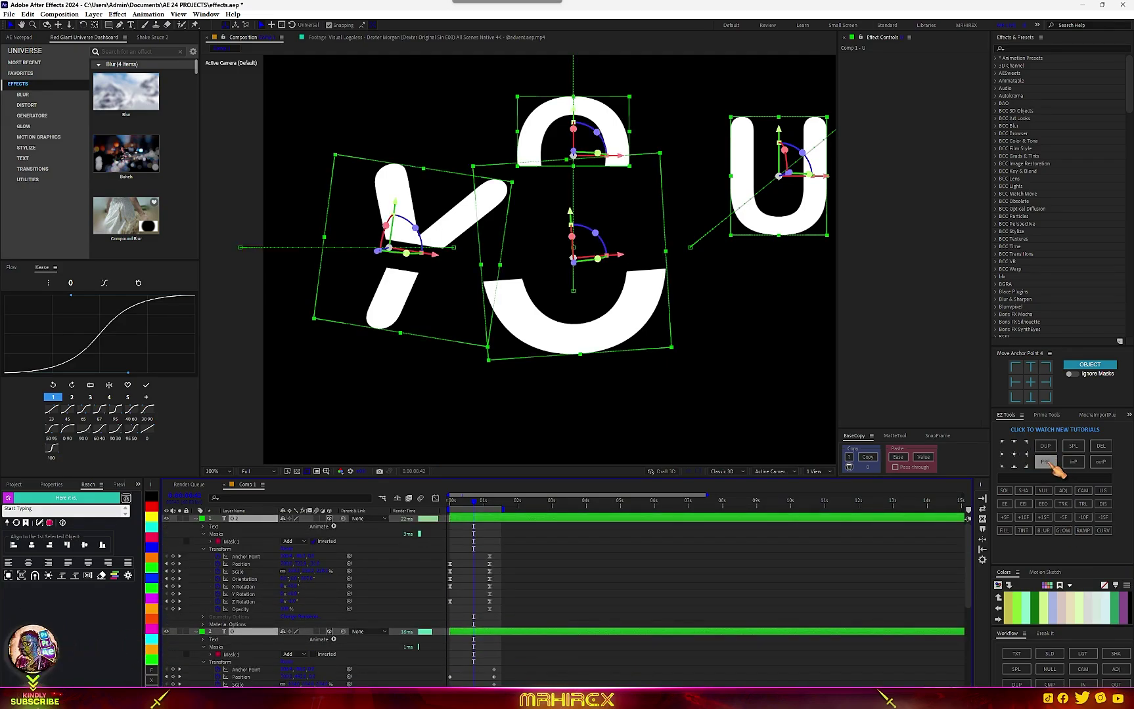
{"action": "left_click", "coordinate": [1044, 462]}
- Add a new solid above the pre-composed text and apply the Fractal Noise effect to it
{"action": "right_click", "coordinate": [300, 586]}
{"action": "mouse_move", "coordinate": [432, 477]}
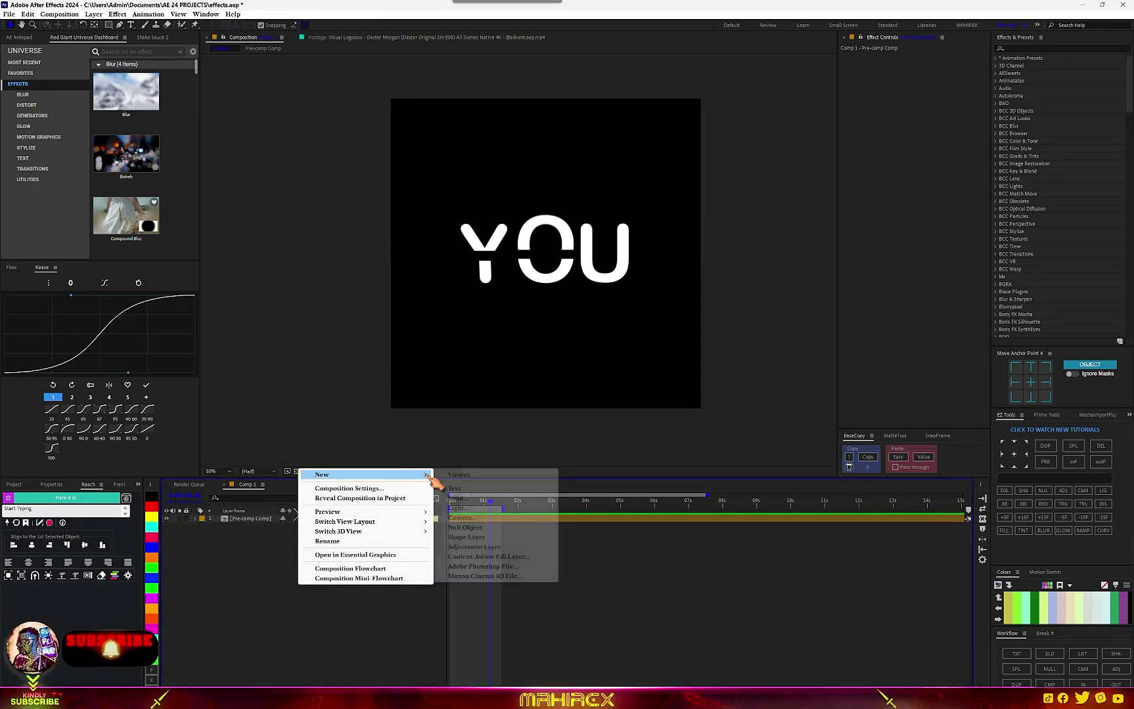
{"action": "left_click", "coordinate": [473, 498]}
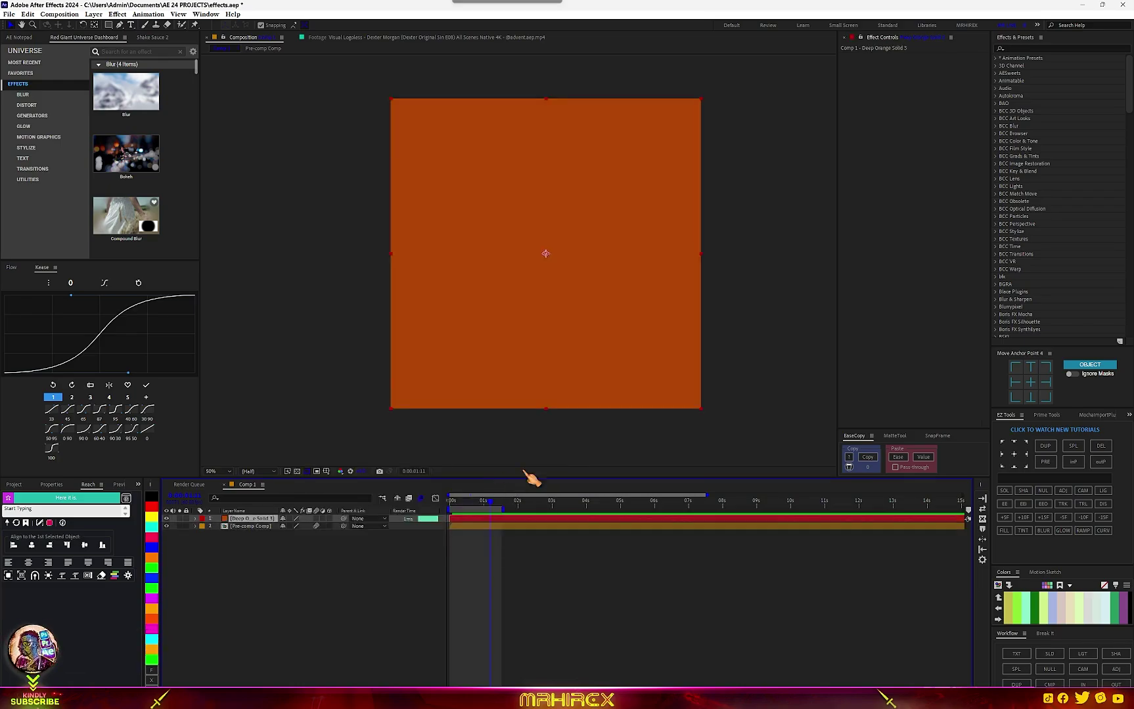
{"action": "key", "text": "ctrl+space"}
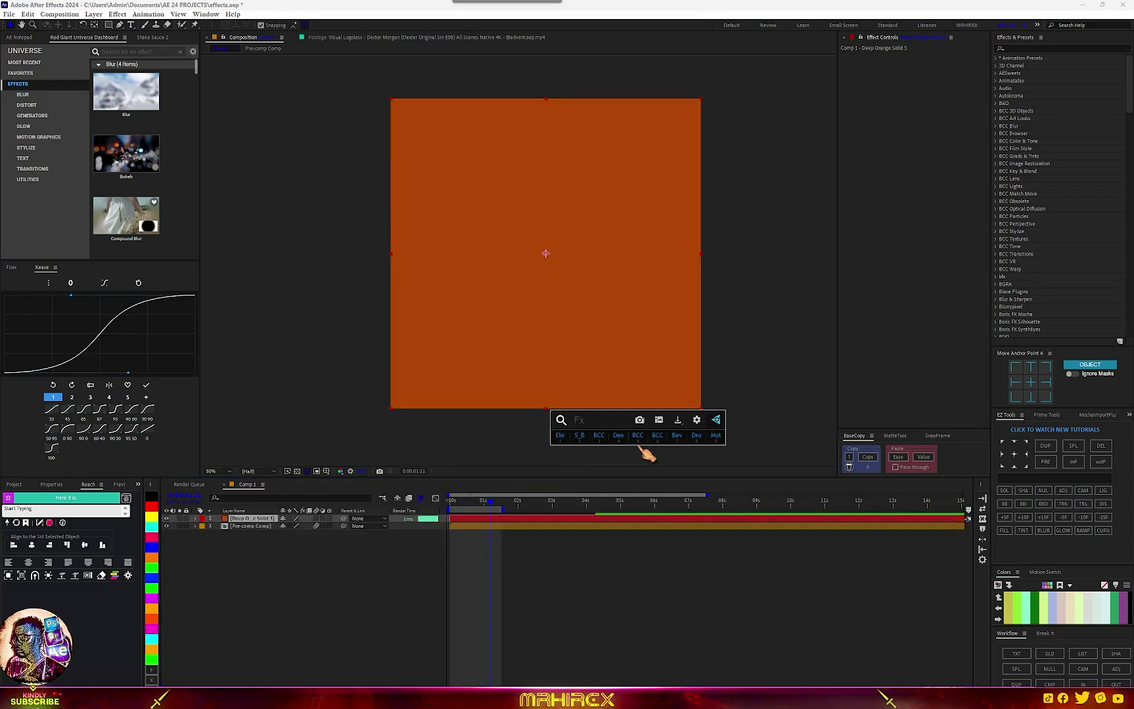
{"action": "type", "text": "fract"}
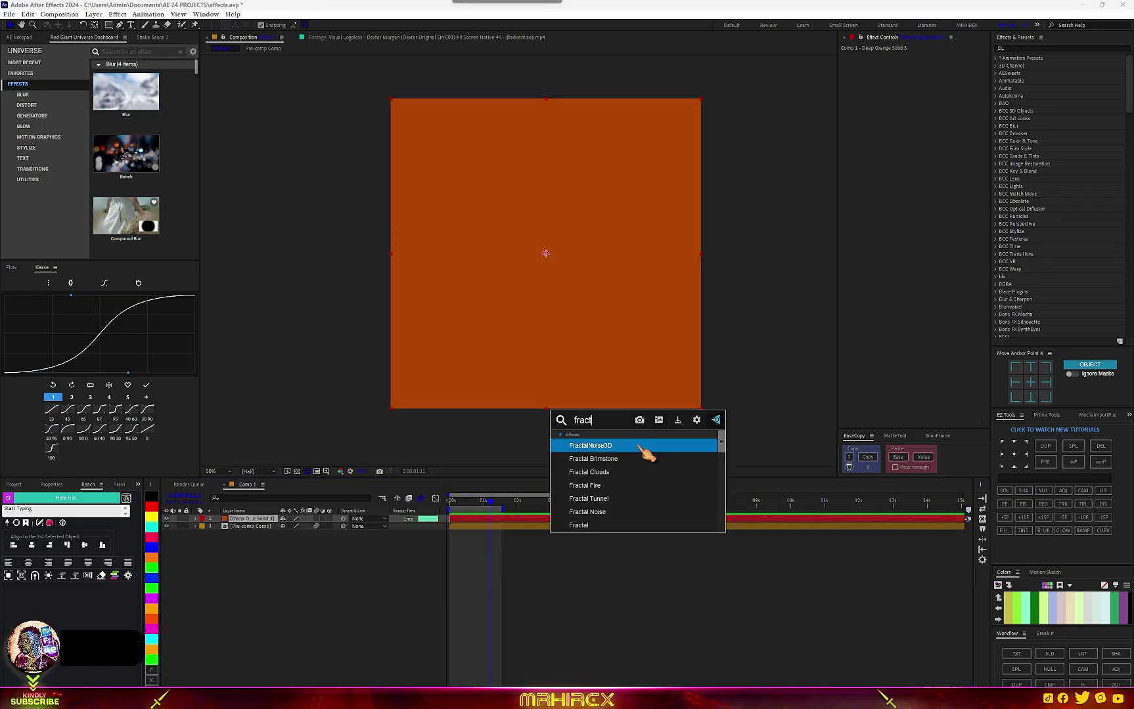
{"action": "type", "text": "c"}
{"action": "left_click", "coordinate": [621, 511]}
- Set the noise's fractal type to Cloudy, invert it, and adjust its contrast to leave thin bright veins on black
{"action": "left_click", "coordinate": [946, 63]}
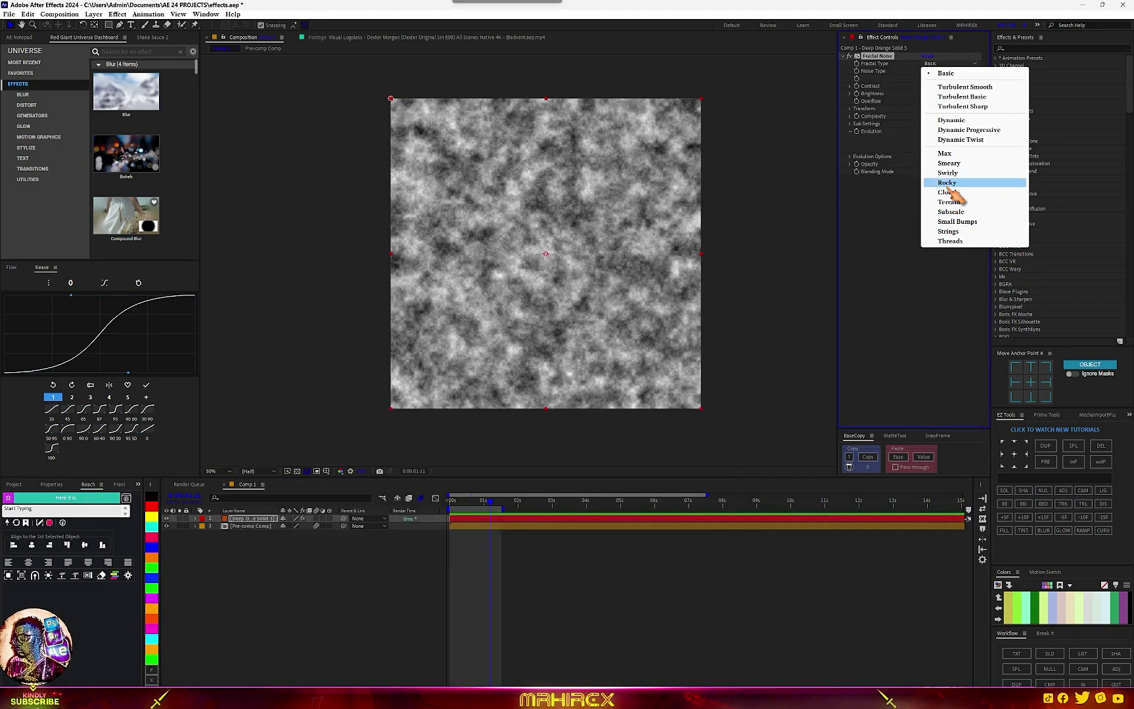
{"action": "left_click", "coordinate": [947, 184]}
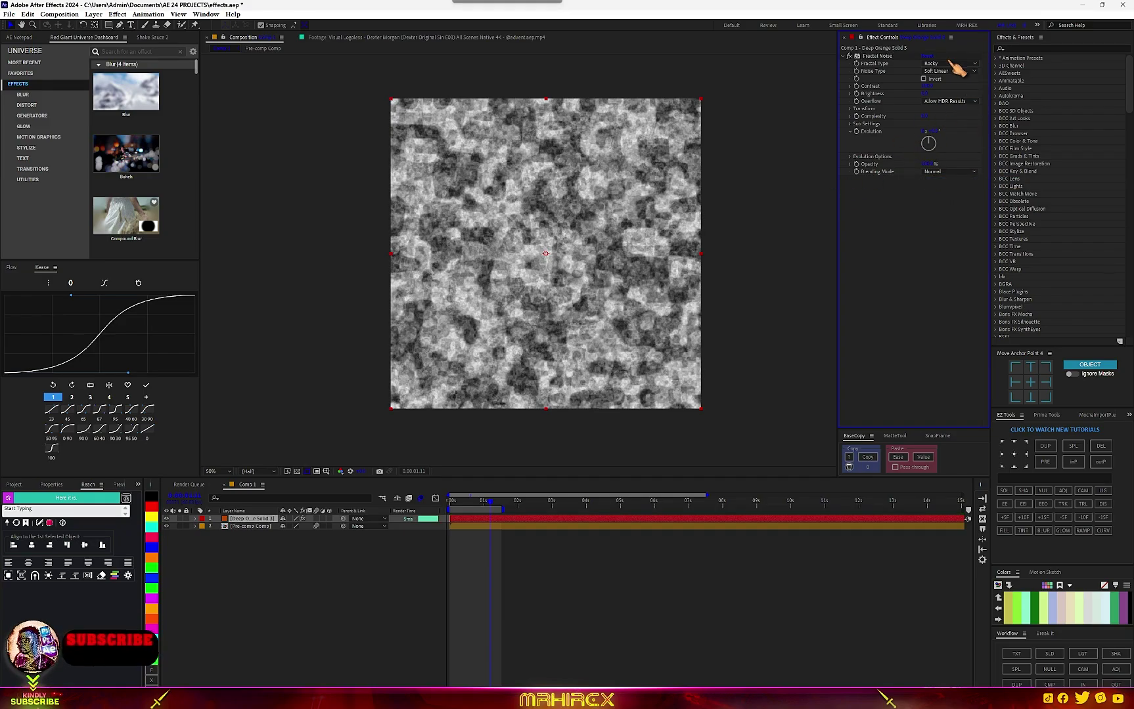
{"action": "left_click", "coordinate": [954, 64]}
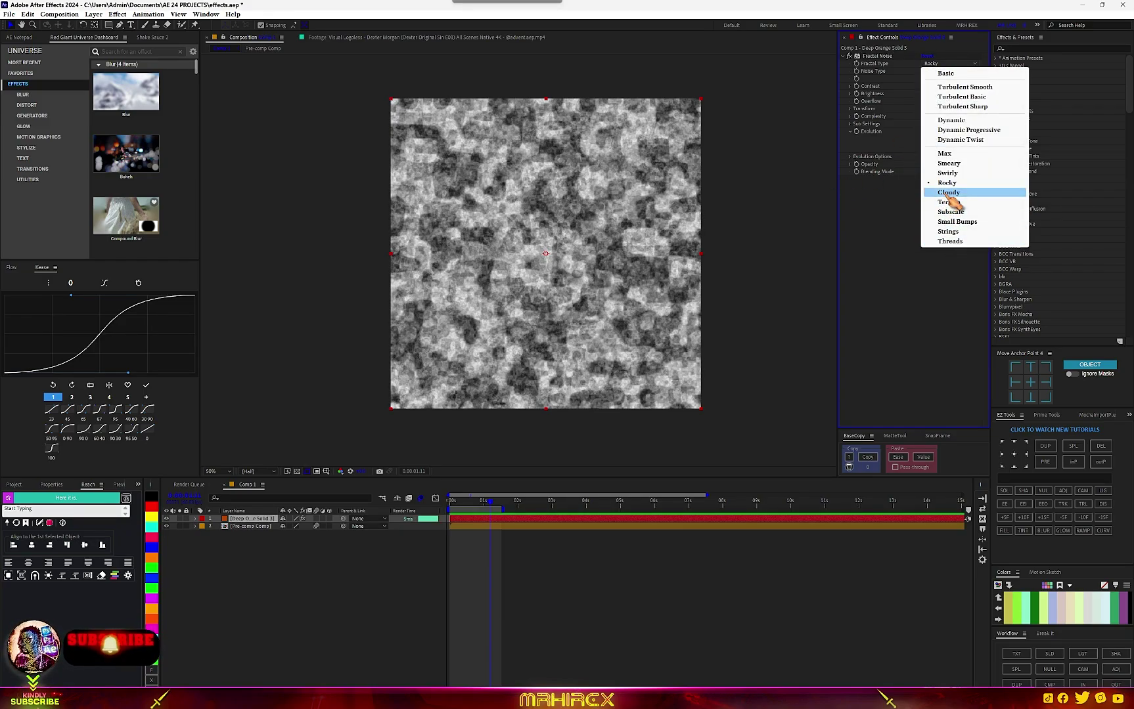
{"action": "left_click", "coordinate": [949, 193]}
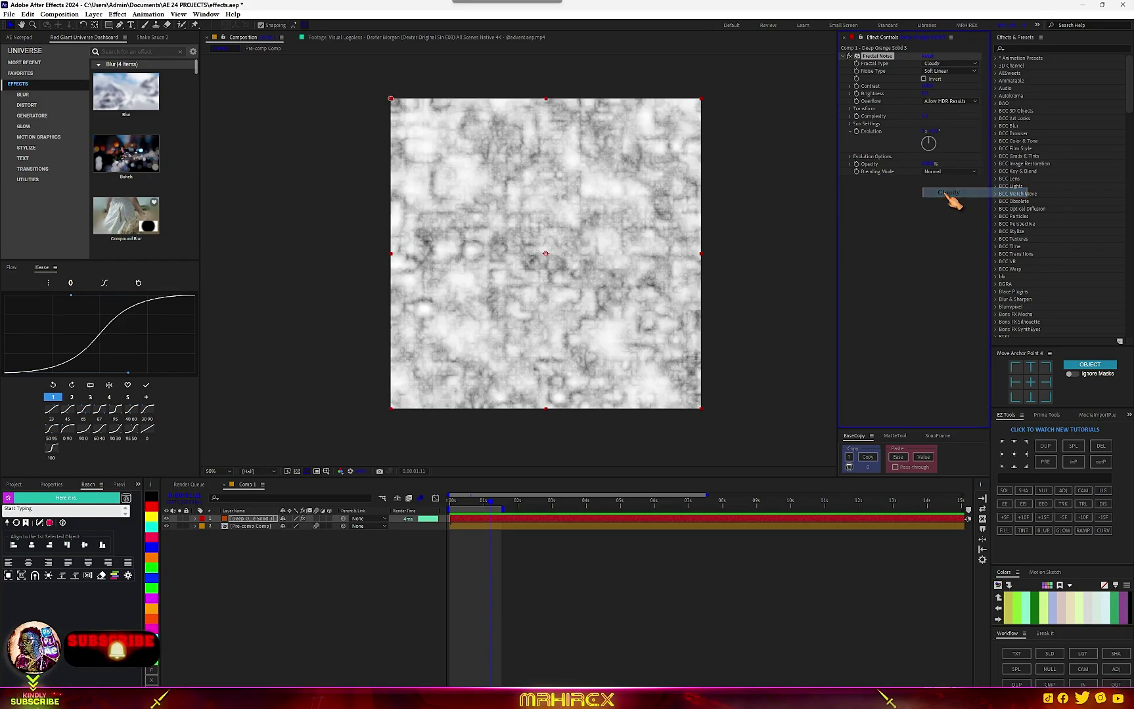
{"action": "left_click", "coordinate": [923, 79]}
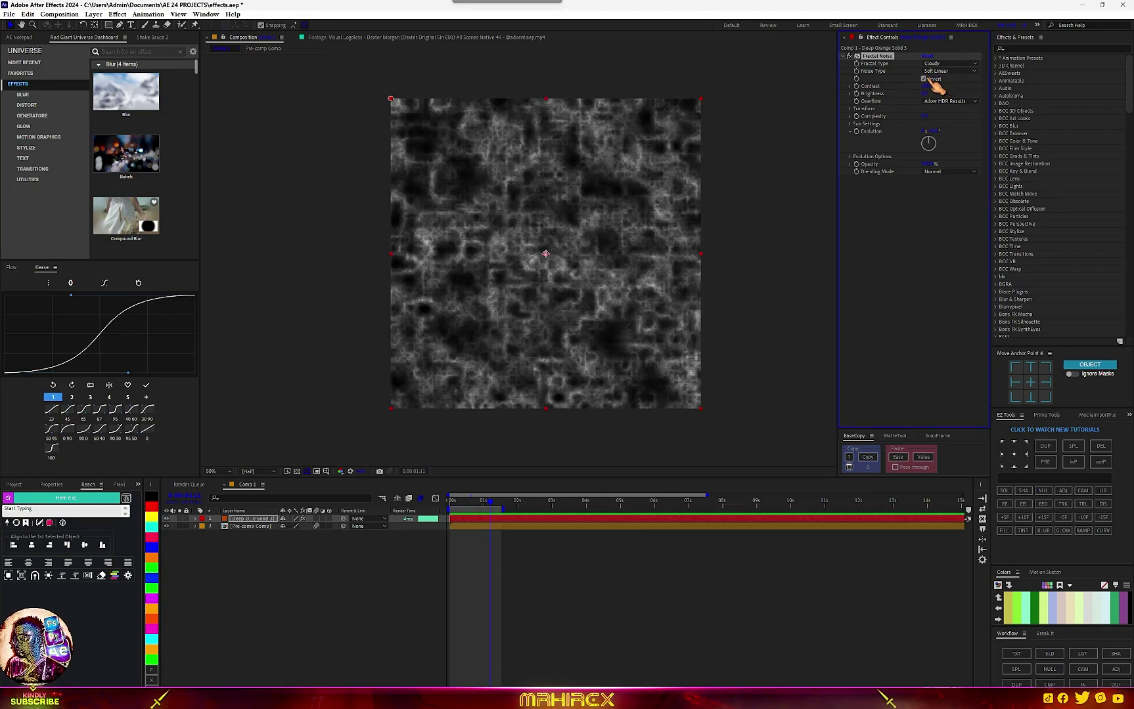
{"action": "left_click_drag", "start_coordinate": [925, 88], "coordinate": [939, 93]}
{"action": "key", "text": "ctrl+z"}
- Apply Curves to the noise solid and bend the RGB curve upward to brighten the veins
{"action": "key", "text": "ctrl+space"}
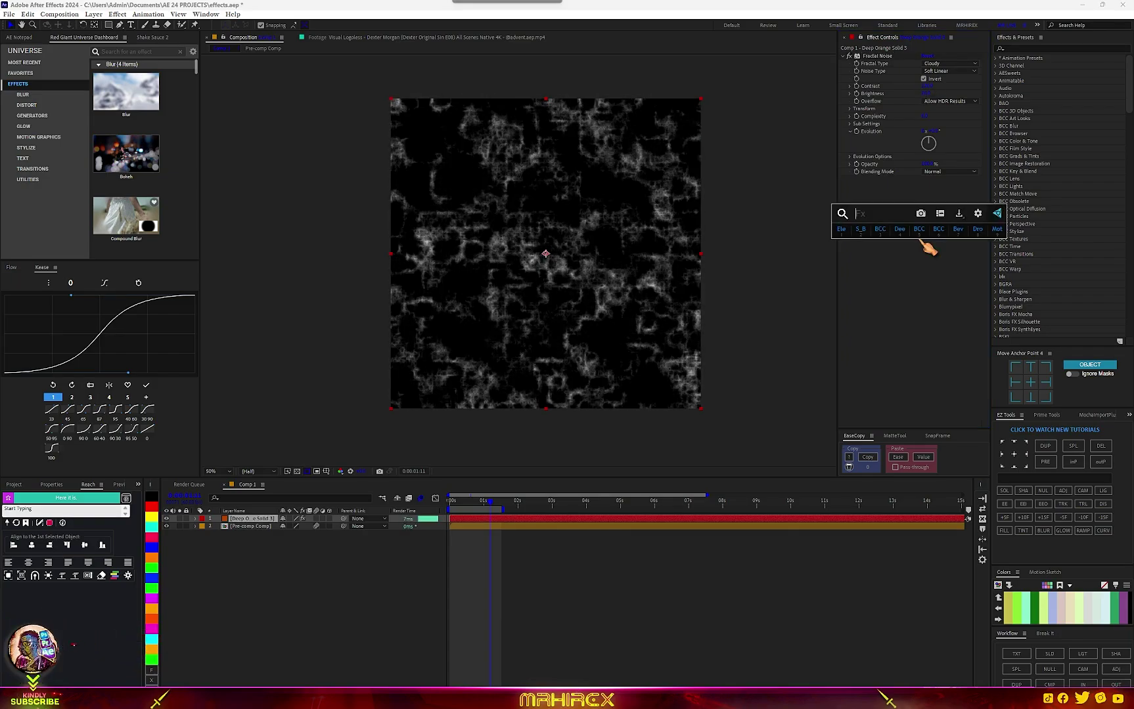
{"action": "type", "text": "cur"}
{"action": "key", "text": "Return"}
{"action": "left_click_drag", "start_coordinate": [900, 281], "coordinate": [874, 293]}
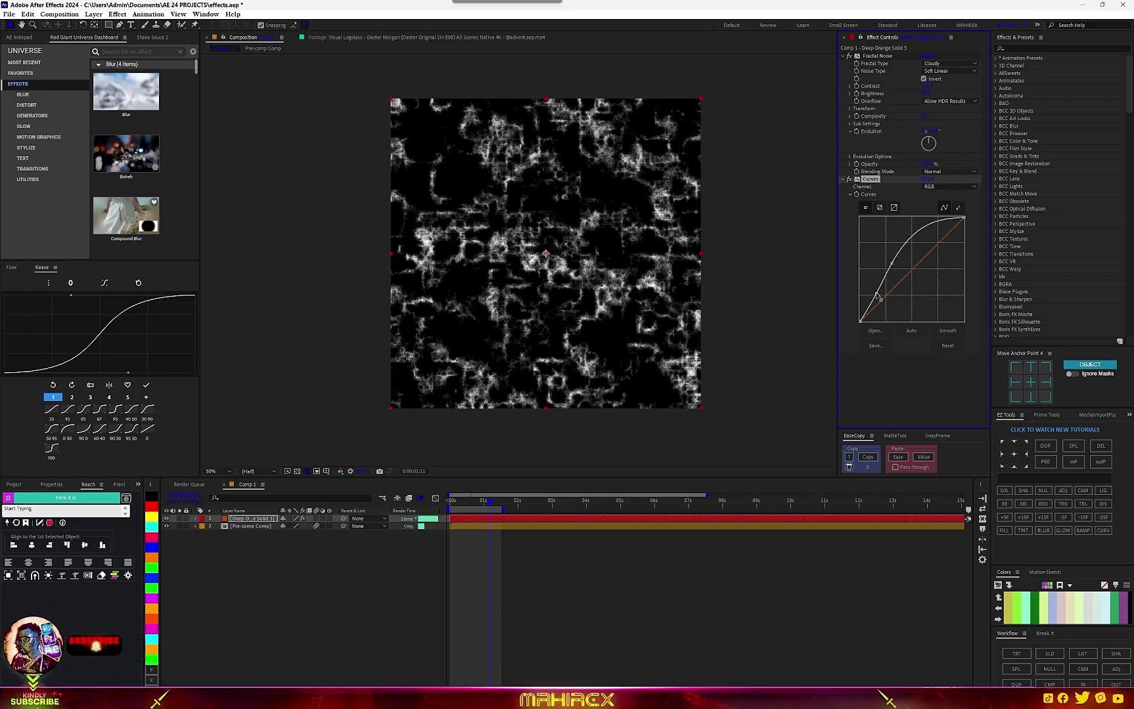
- Apply Tritone to the noise solid with midtones set to FF0000, and steepen the RGB curve for stronger highlights
{"action": "key", "text": "ctrl+space"}
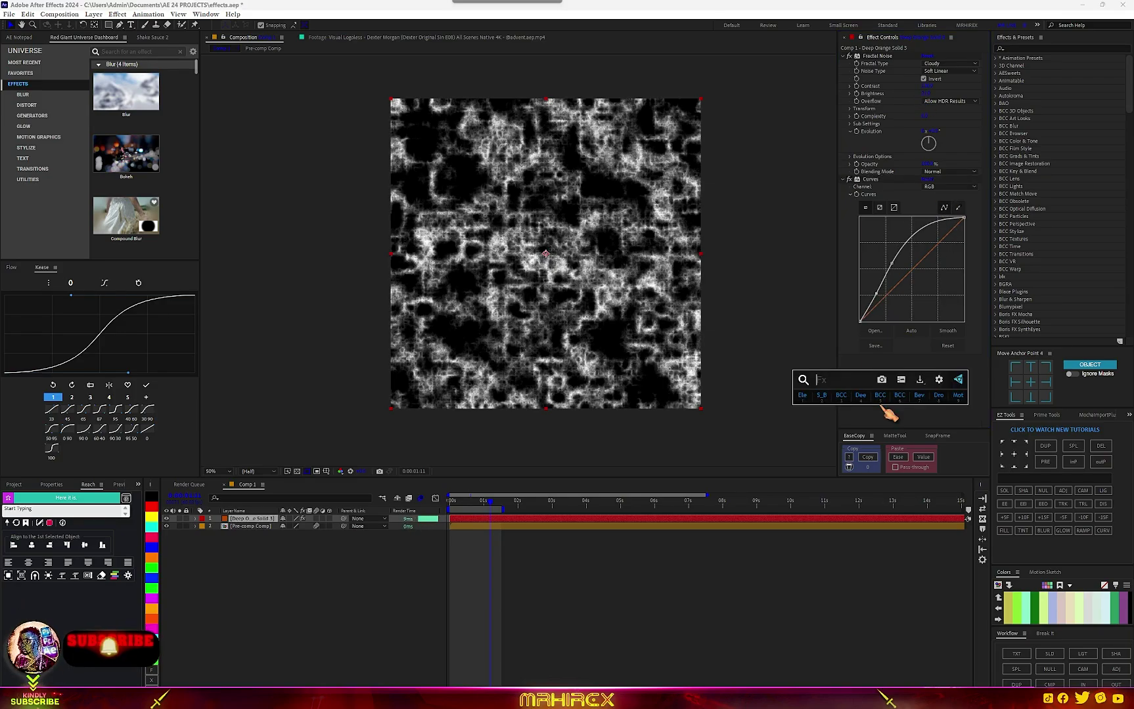
{"action": "type", "text": "tri"}
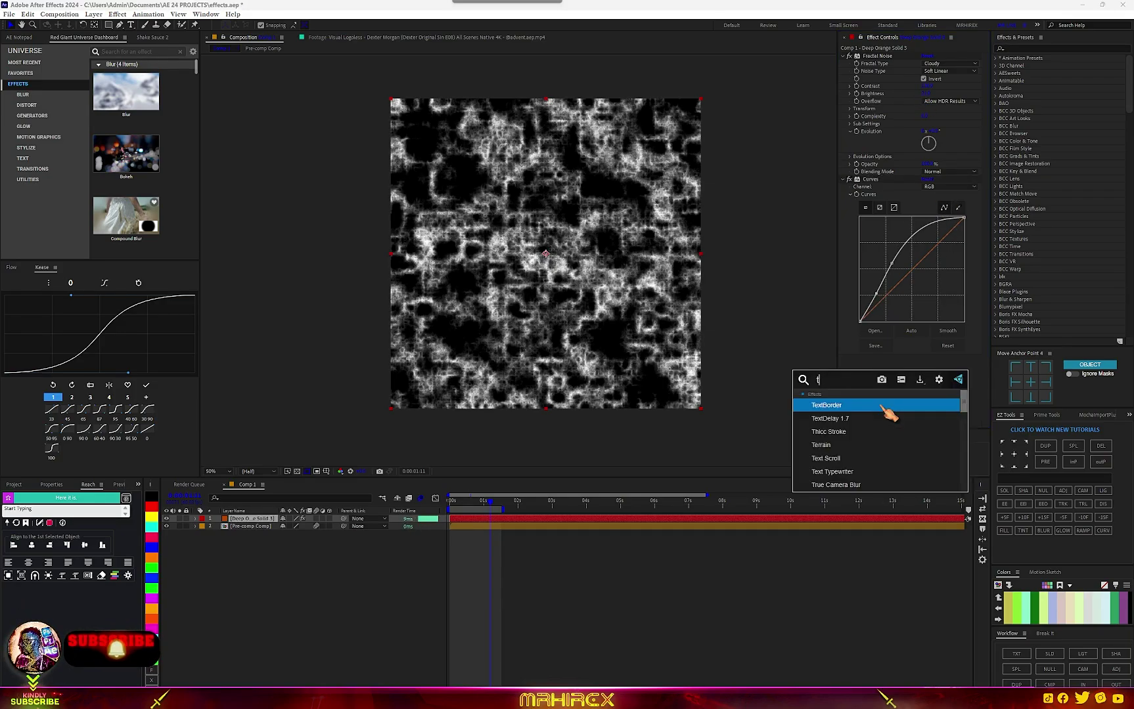
{"action": "key", "text": "Return"}
{"action": "left_click", "coordinate": [925, 373]}
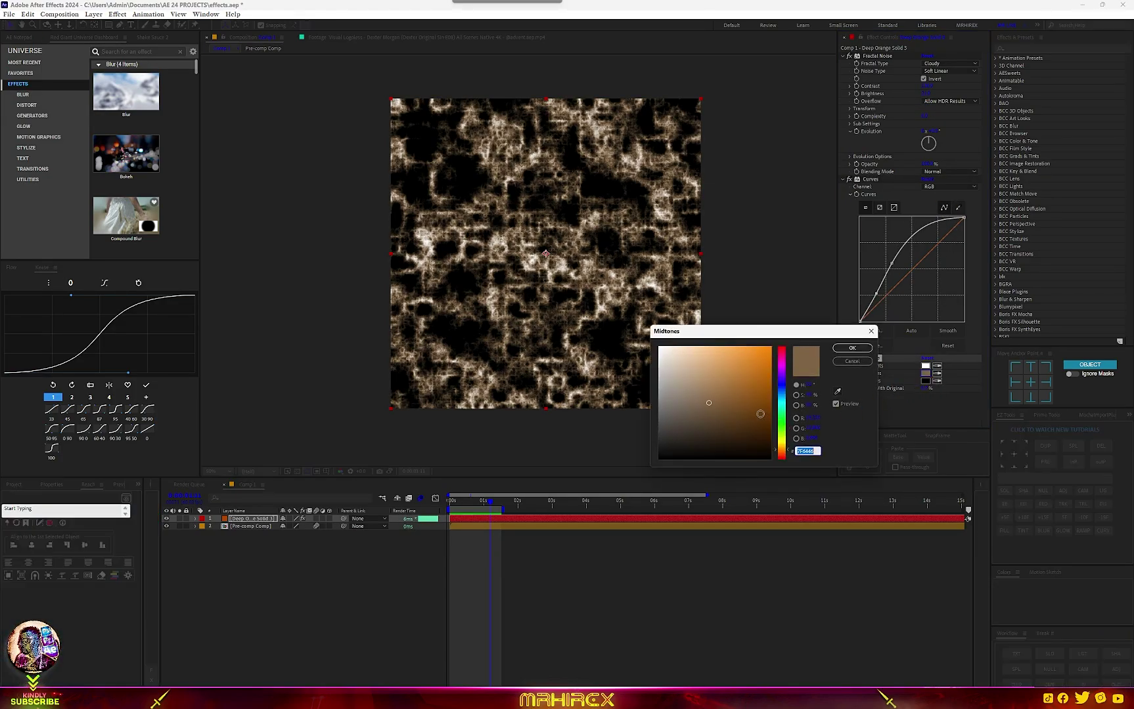
{"action": "left_click_drag", "start_coordinate": [776, 398], "coordinate": [772, 346]}
{"action": "left_click", "coordinate": [781, 347]}
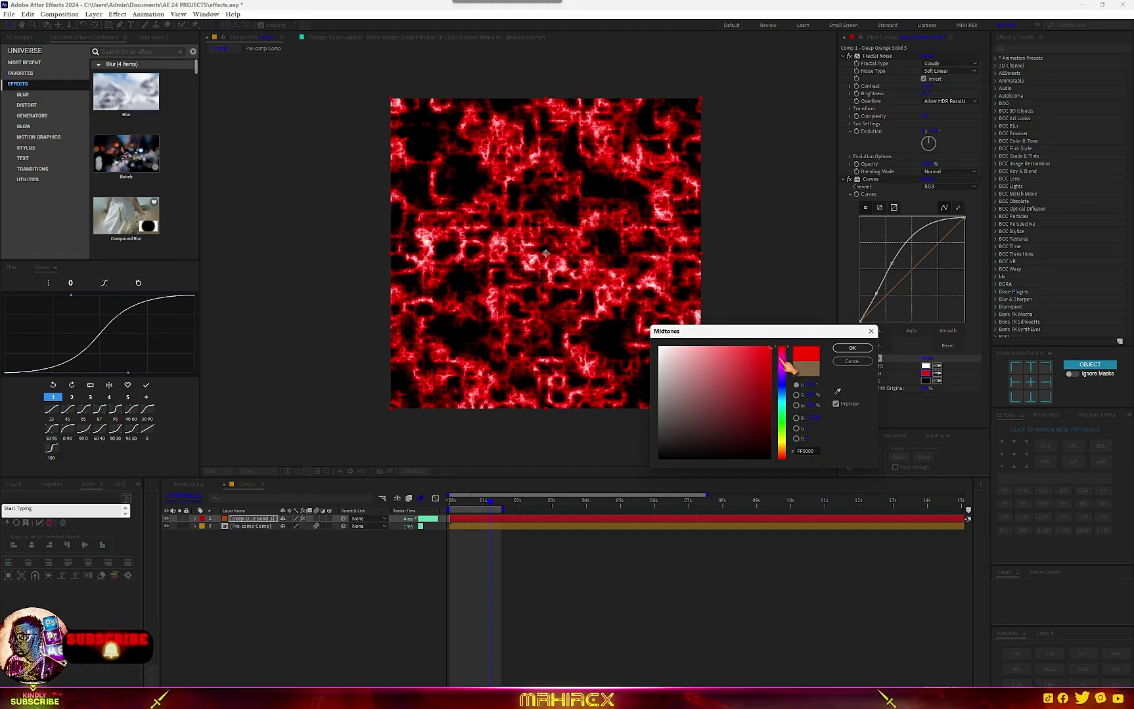
{"action": "left_click", "coordinate": [852, 348]}
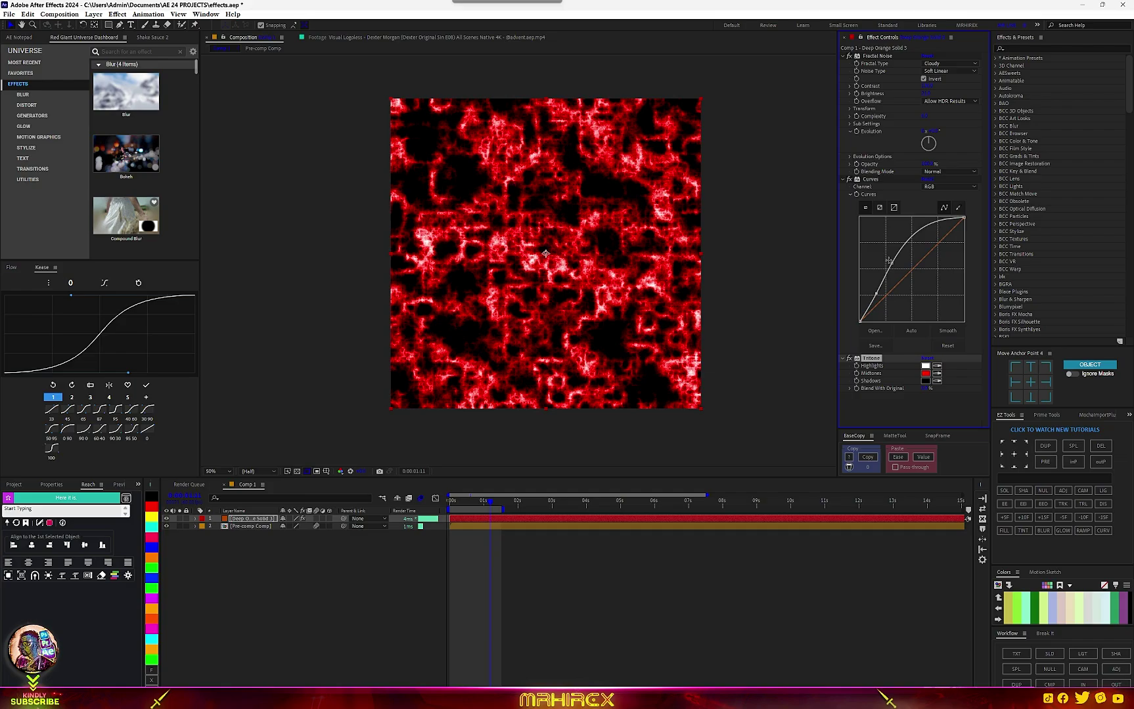
{"action": "left_click_drag", "start_coordinate": [890, 263], "coordinate": [887, 263]}
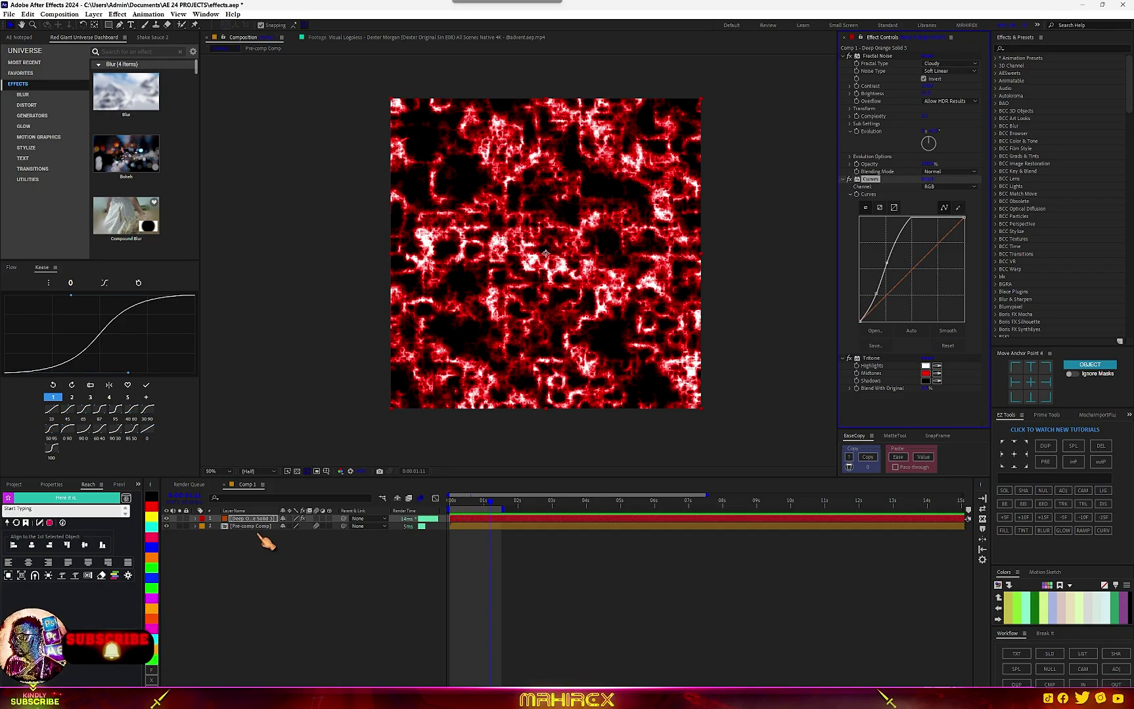
- Use the text pre-comp as the noise solid's track matte and pre-compose both layers
{"action": "key", "text": "F4"}
{"action": "left_click_drag", "start_coordinate": [322, 519], "coordinate": [253, 528]}
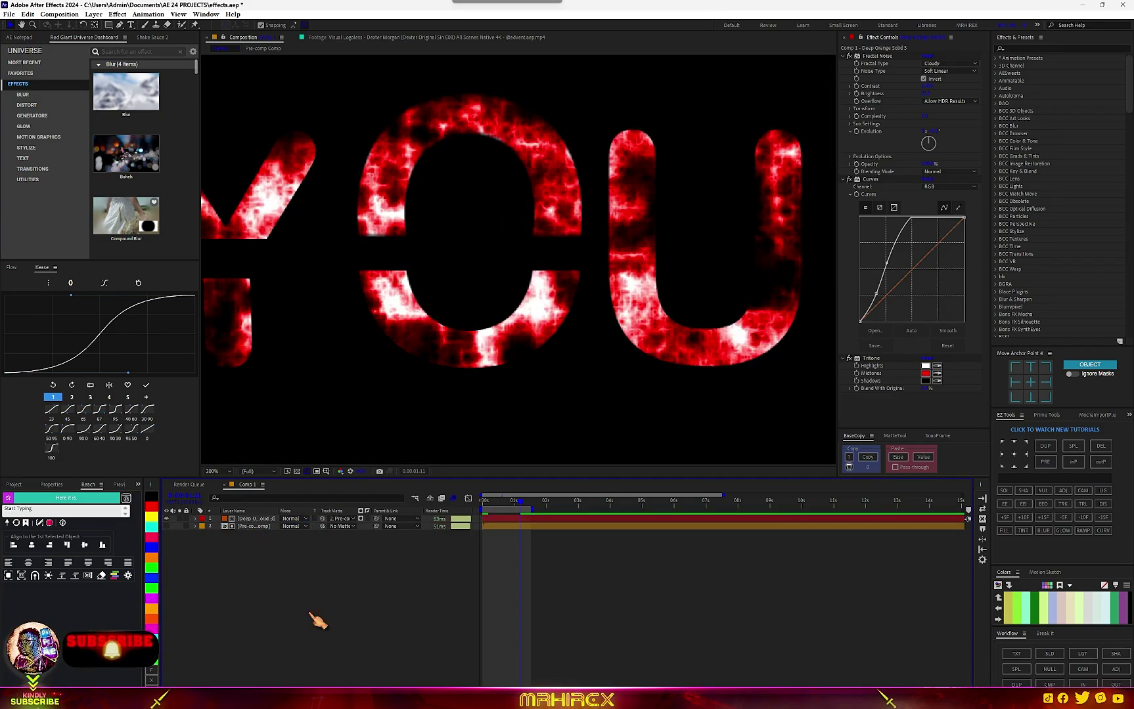
{"action": "left_click_drag", "start_coordinate": [318, 620], "coordinate": [222, 424]}
{"action": "left_click", "coordinate": [1039, 461]}
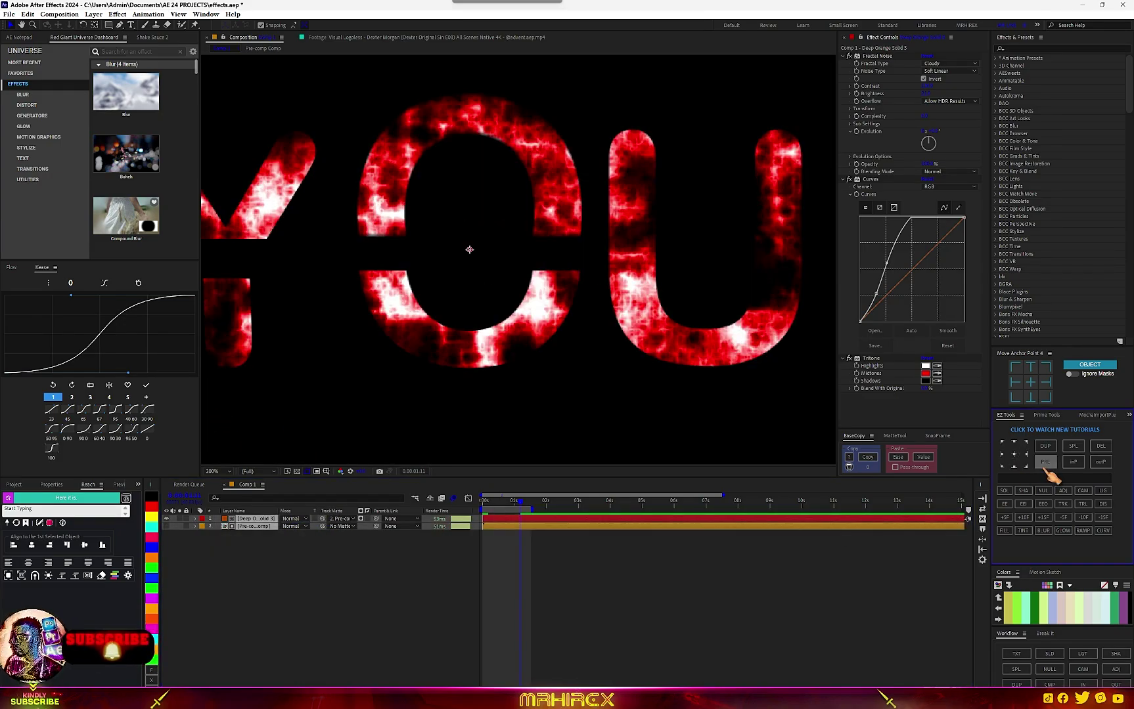
- Apply the Bevel Alpha effect to the textured text pre-comp
{"action": "key", "text": "ctrl+space"}
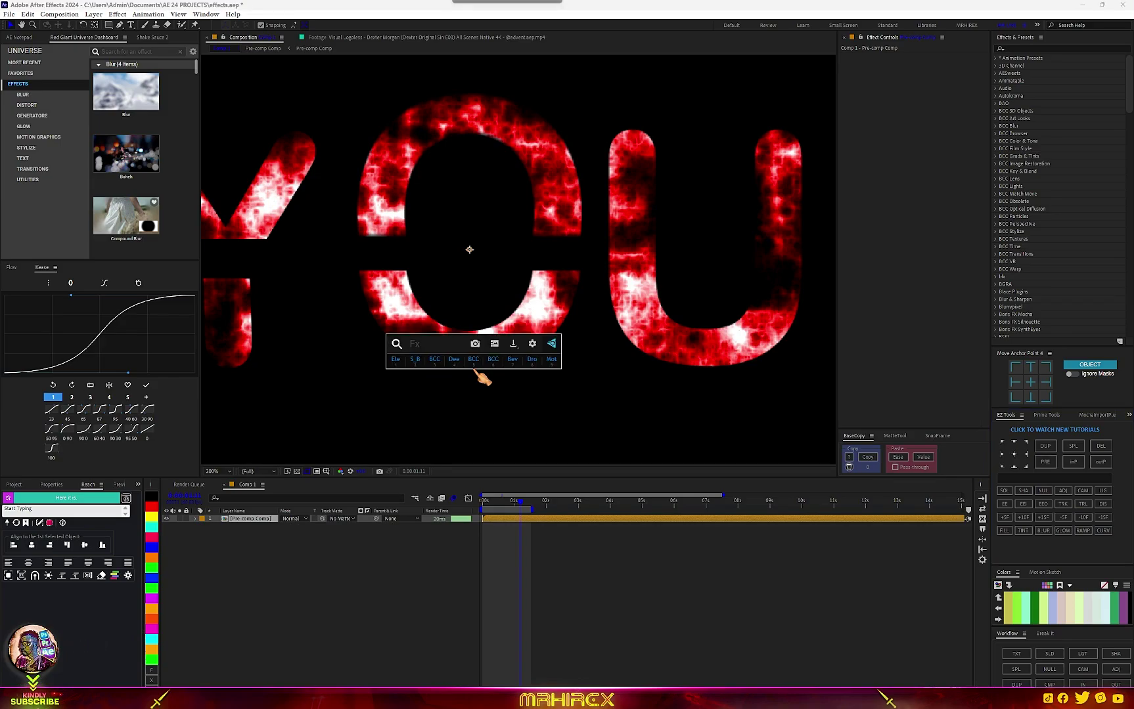
{"action": "type", "text": "bevel"}
{"action": "key", "text": "Return"}
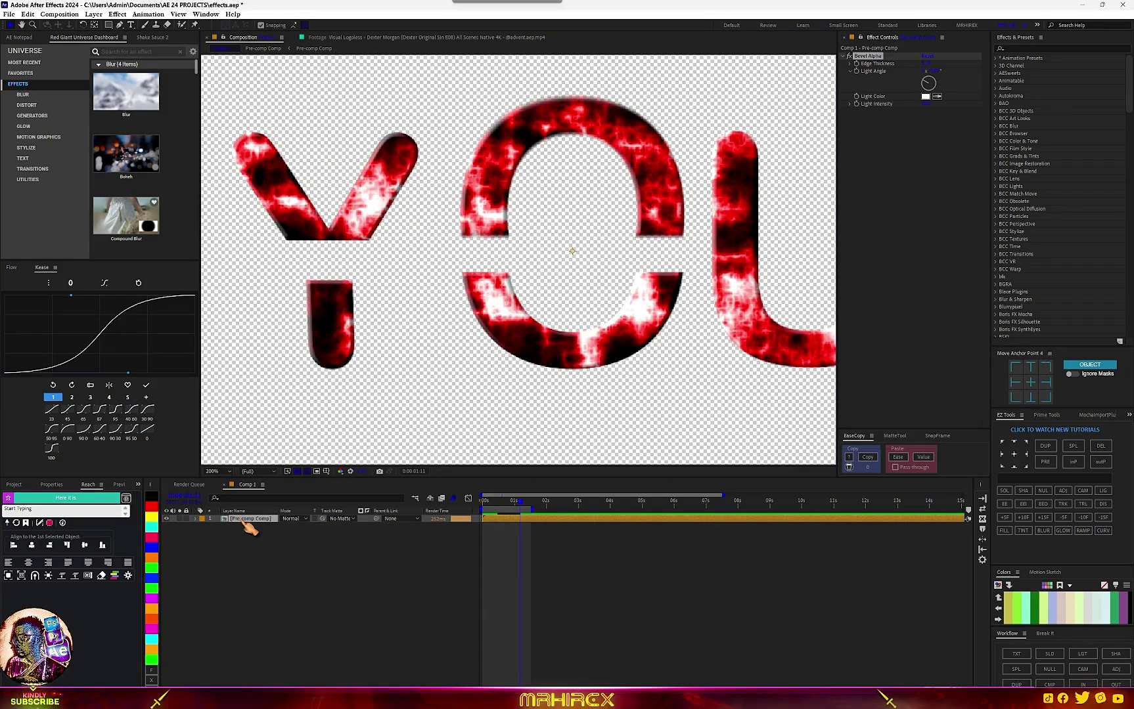
- Duplicate the beveled text layer with a slight offset for thickness, and darken one copy with a downward Curves bend
{"action": "key", "text": "ctrl+d"}
{"action": "mouse_move", "coordinate": [598, 206]}
{"action": "left_mouse_down"}
{"action": "mouse_move", "coordinate": [593, 223]}
{"action": "mouse_move", "coordinate": [590, 209]}
{"action": "left_mouse_up"}
{"action": "key", "text": "ctrl+space"}
{"action": "type", "text": "cur"}
{"action": "key", "text": "Return"}
{"action": "mouse_move", "coordinate": [920, 193]}
{"action": "left_mouse_down"}
{"action": "mouse_move", "coordinate": [955, 230]}
{"action": "mouse_move", "coordinate": [936, 230]}
{"action": "left_mouse_up"}
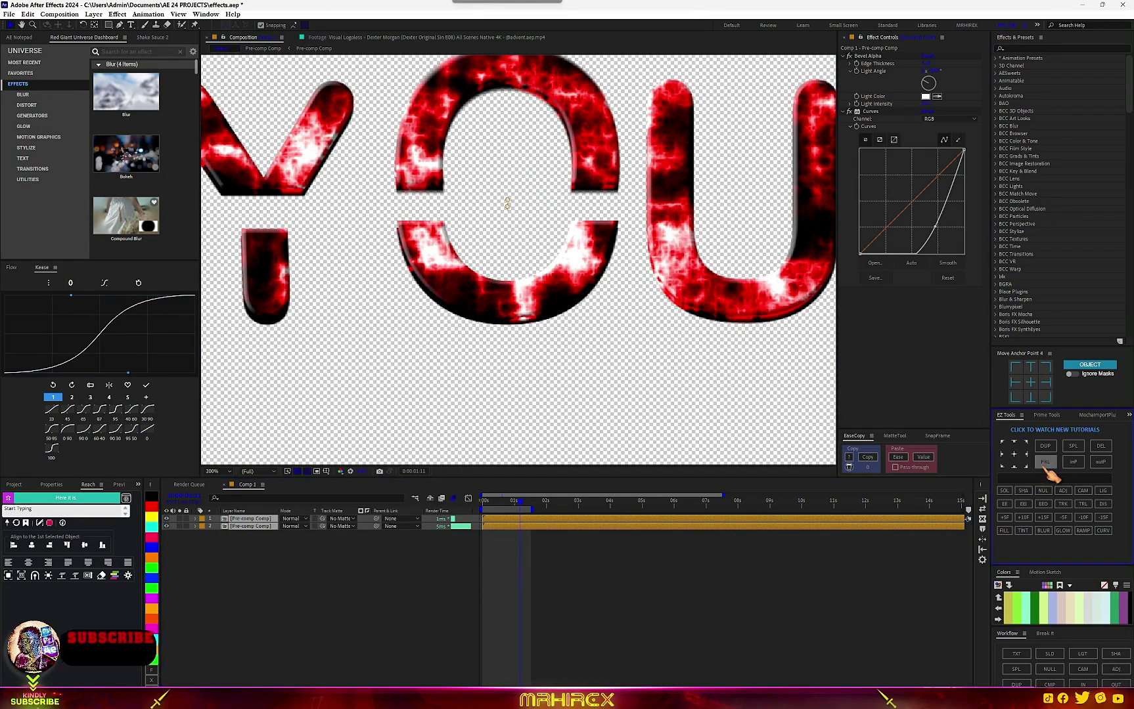
- Pre-compose the two text layers and apply Shadow Studio 3 to the resulting layer
{"action": "left_click", "coordinate": [1045, 461]}
{"action": "key", "text": "ctrl+space"}
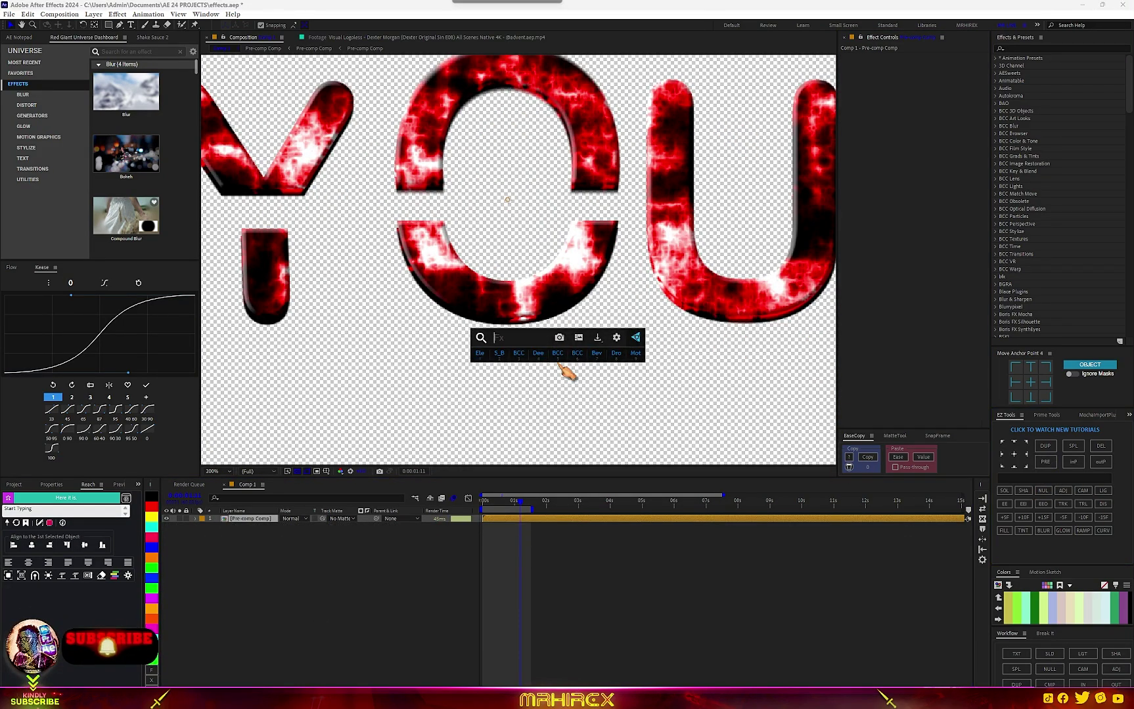
{"action": "type", "text": "sha"}
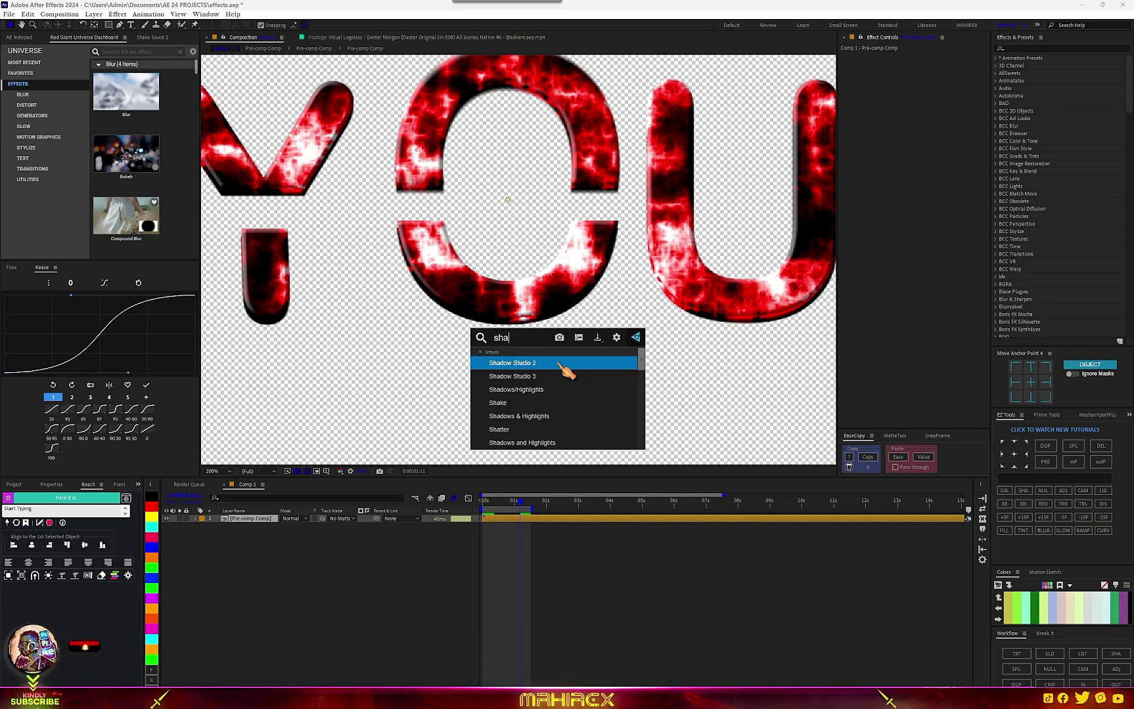
{"action": "type", "text": "drop"}
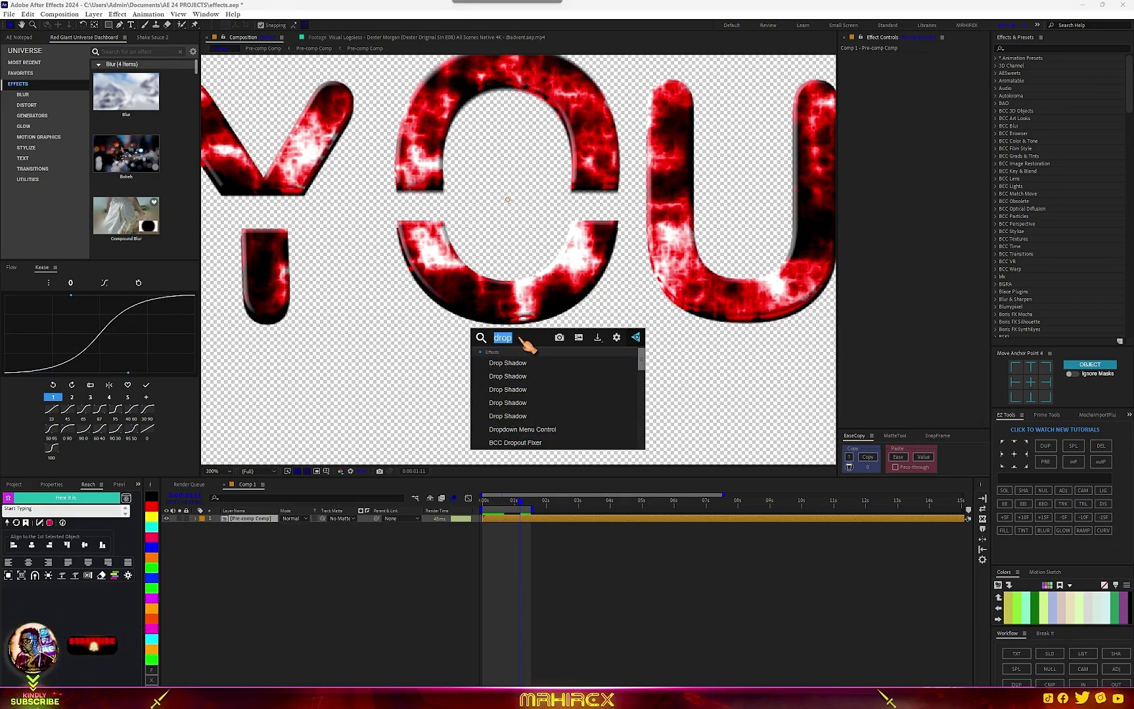
{"action": "type", "text": "shad"}
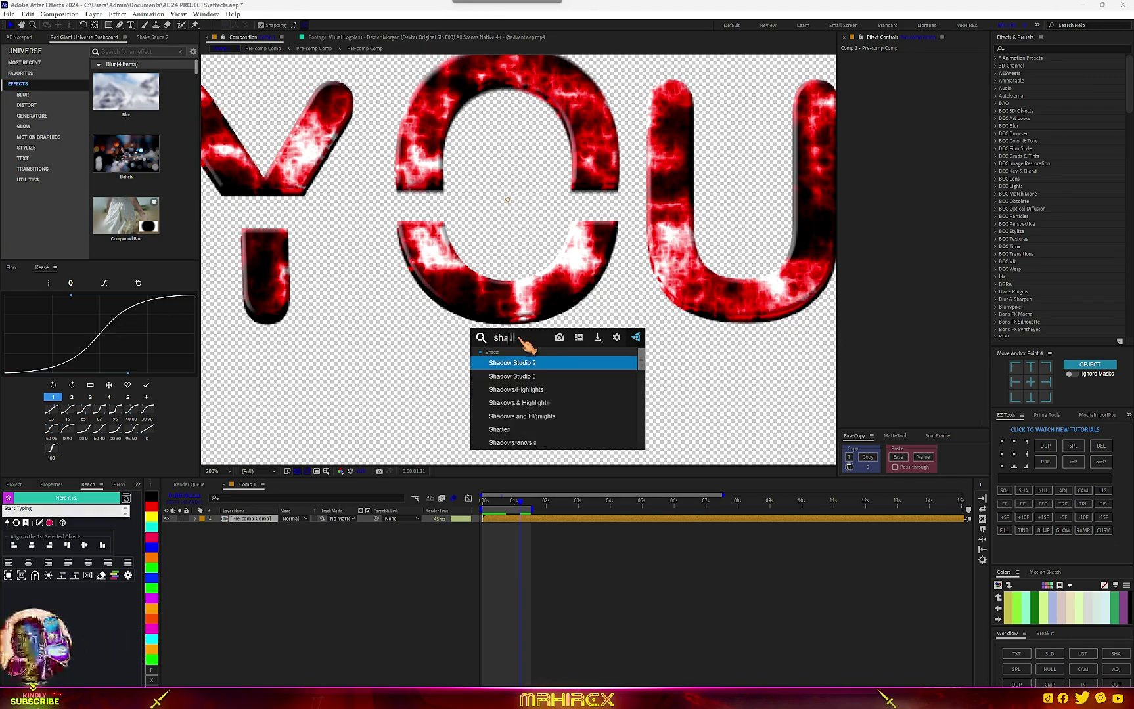
{"action": "left_click", "coordinate": [525, 381]}
{"action": "key", "text": "comma"}
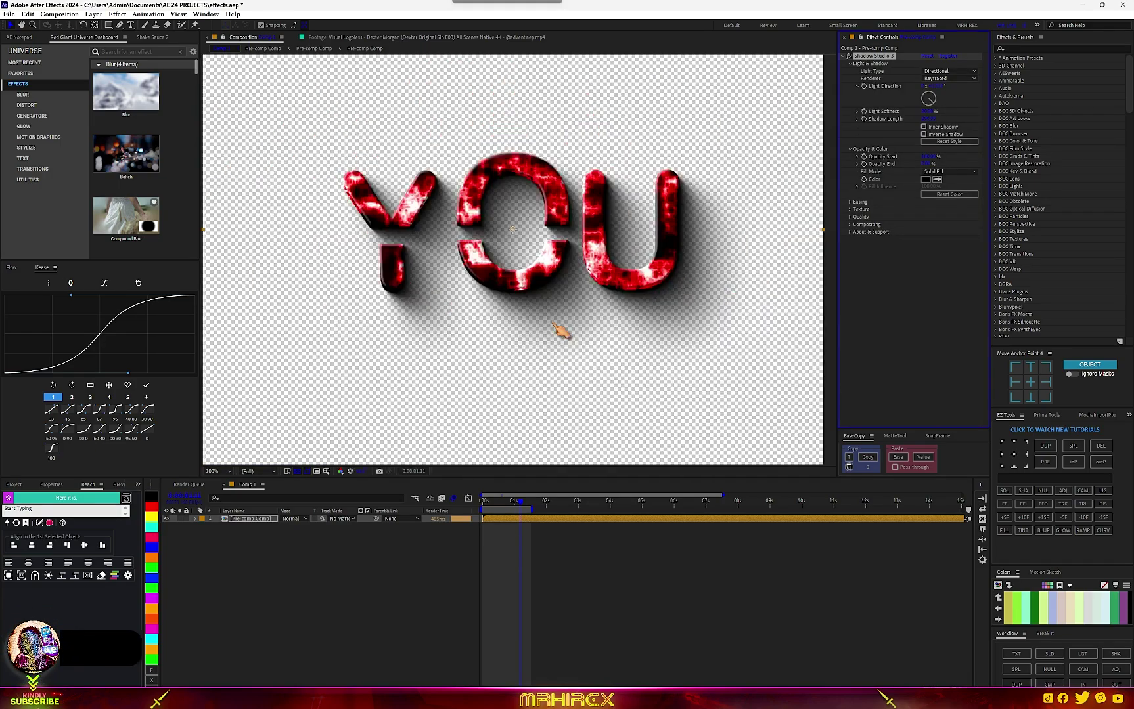
- Apply the Deep Glow 2 effect to the shadowed text pre-comp
{"action": "key", "text": "ctrl+space"}
{"action": "type", "text": "deee"}
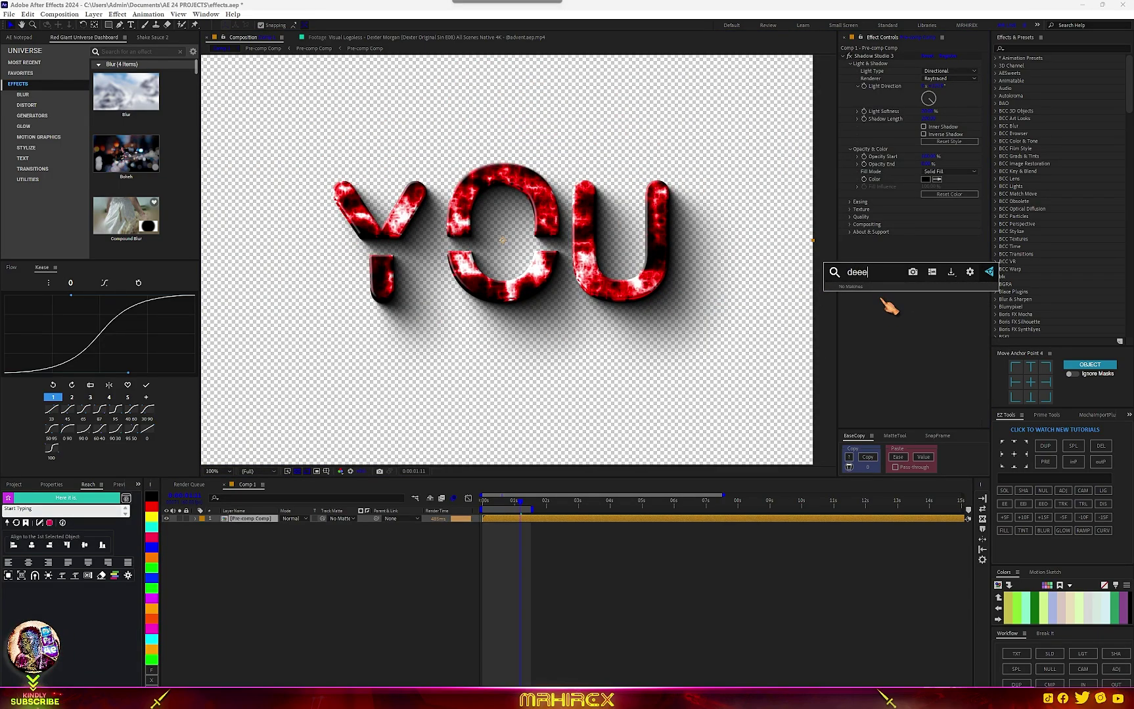
{"action": "key", "text": "BackSpace"}
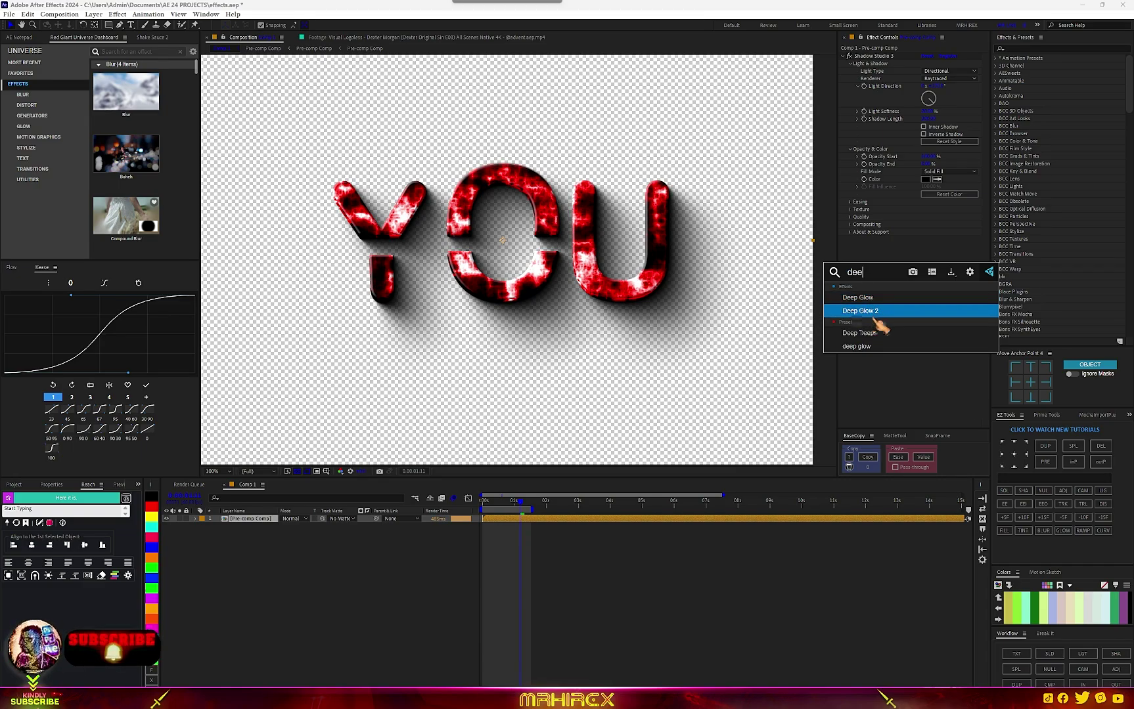
{"action": "left_click", "coordinate": [861, 311]}
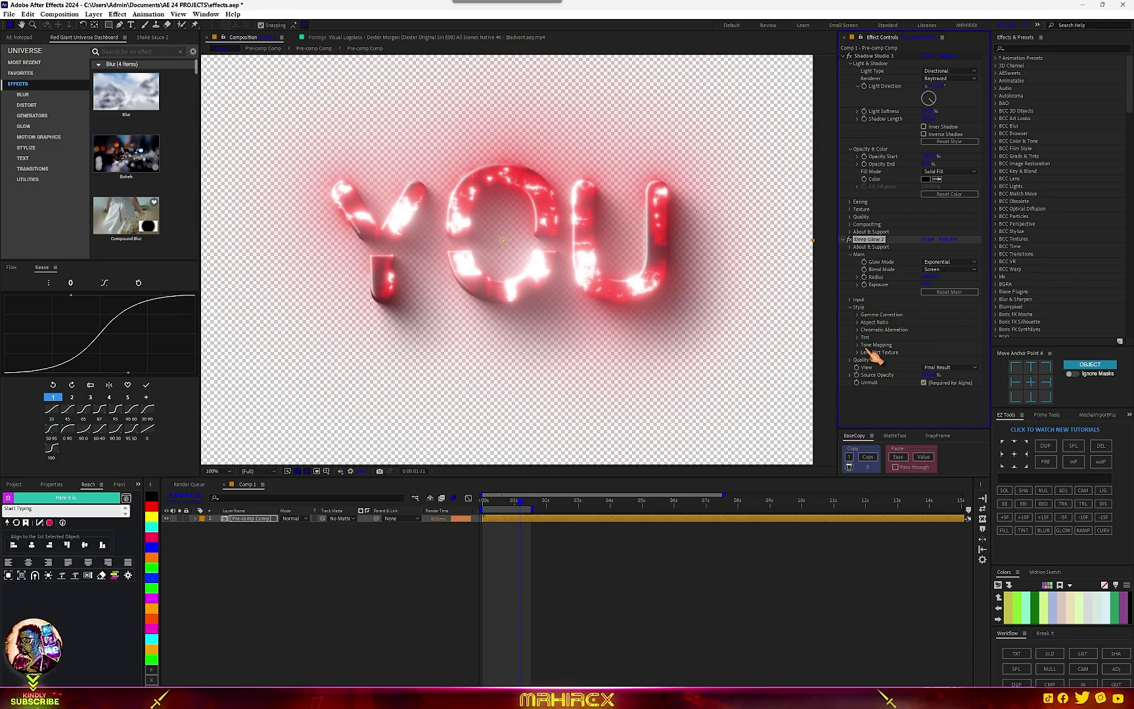
- Set the Deep Glow 2 tint mode to Monocolor with a red tint and adjust the glow's exposure
{"action": "left_click", "coordinate": [857, 337]}
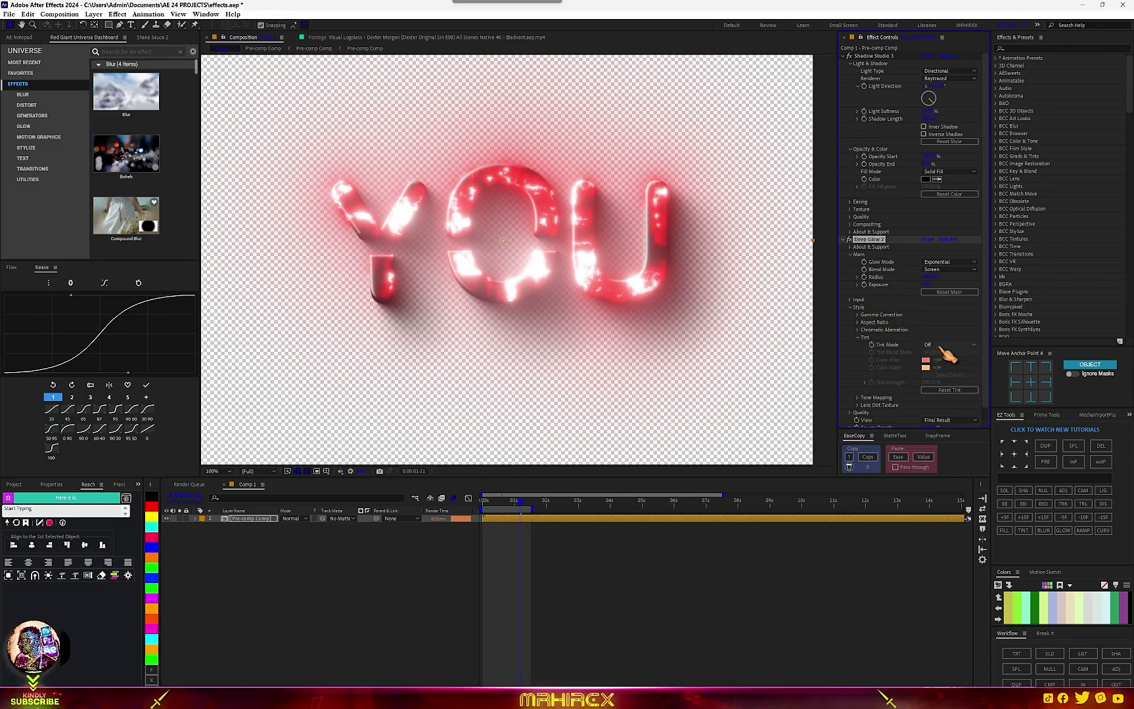
{"action": "left_click", "coordinate": [944, 345]}
{"action": "left_click", "coordinate": [939, 369]}
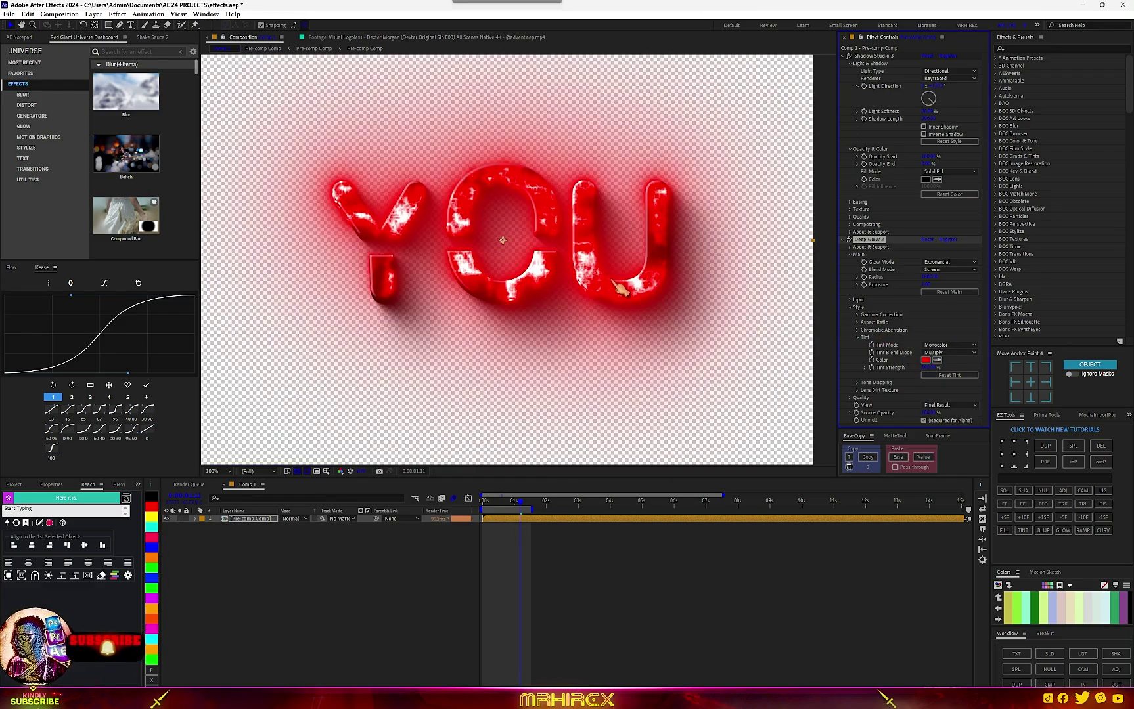
{"action": "left_click", "coordinate": [926, 361]}
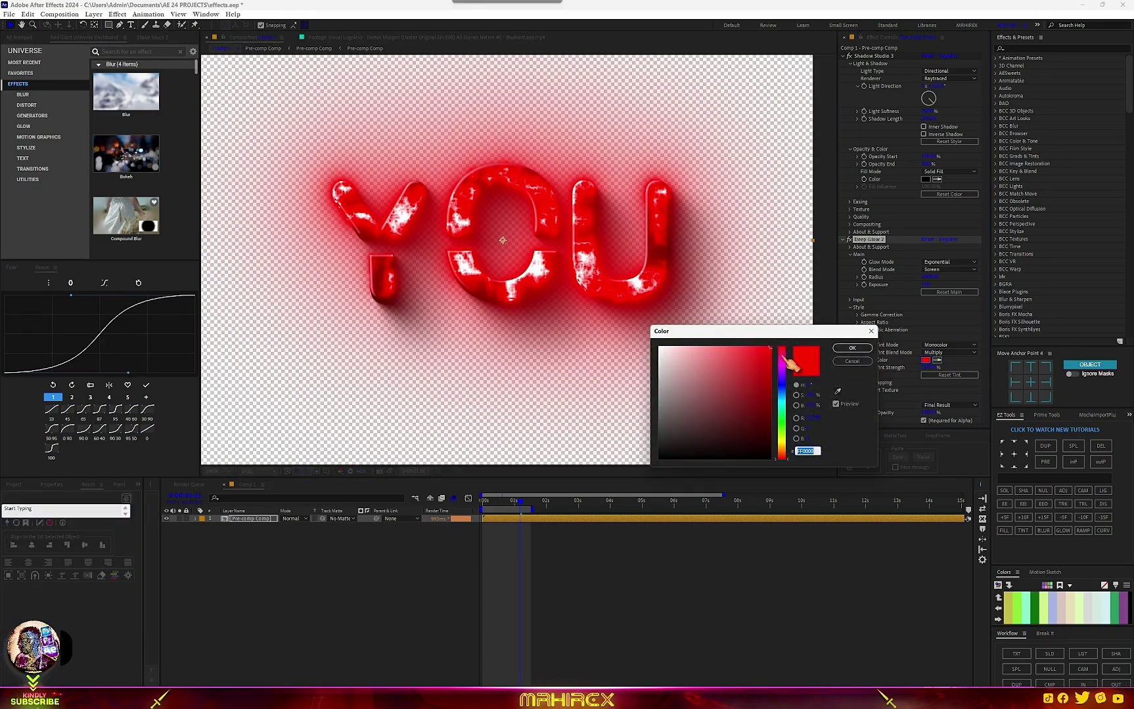
{"action": "left_click", "coordinate": [852, 348]}
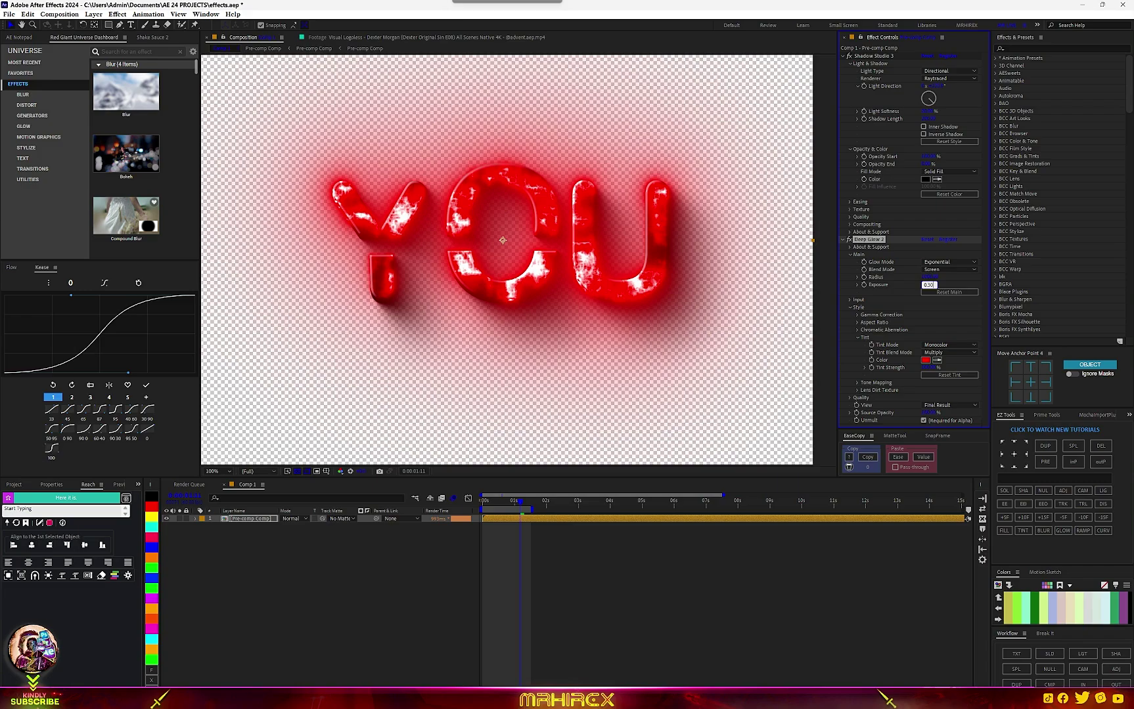
{"action": "key", "text": "Return"}
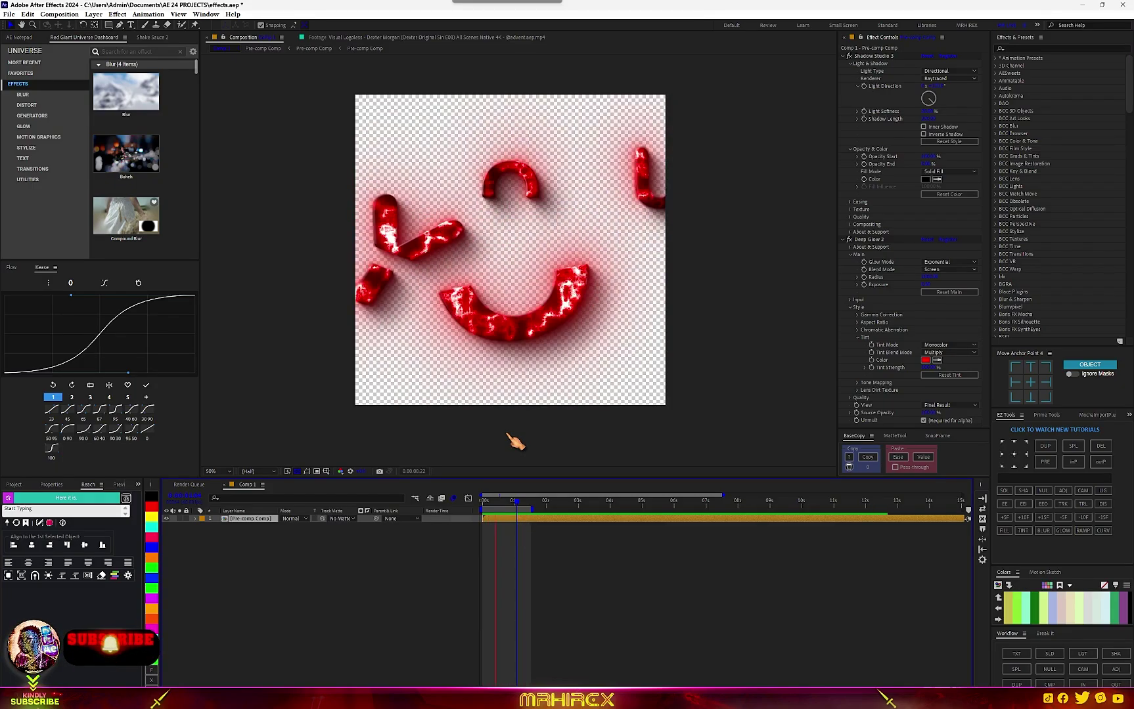
- Open the nested textured text comp and change the noise solid's Tritone midtones to blue 005AFF
{"action": "double_click", "coordinate": [253, 520]}
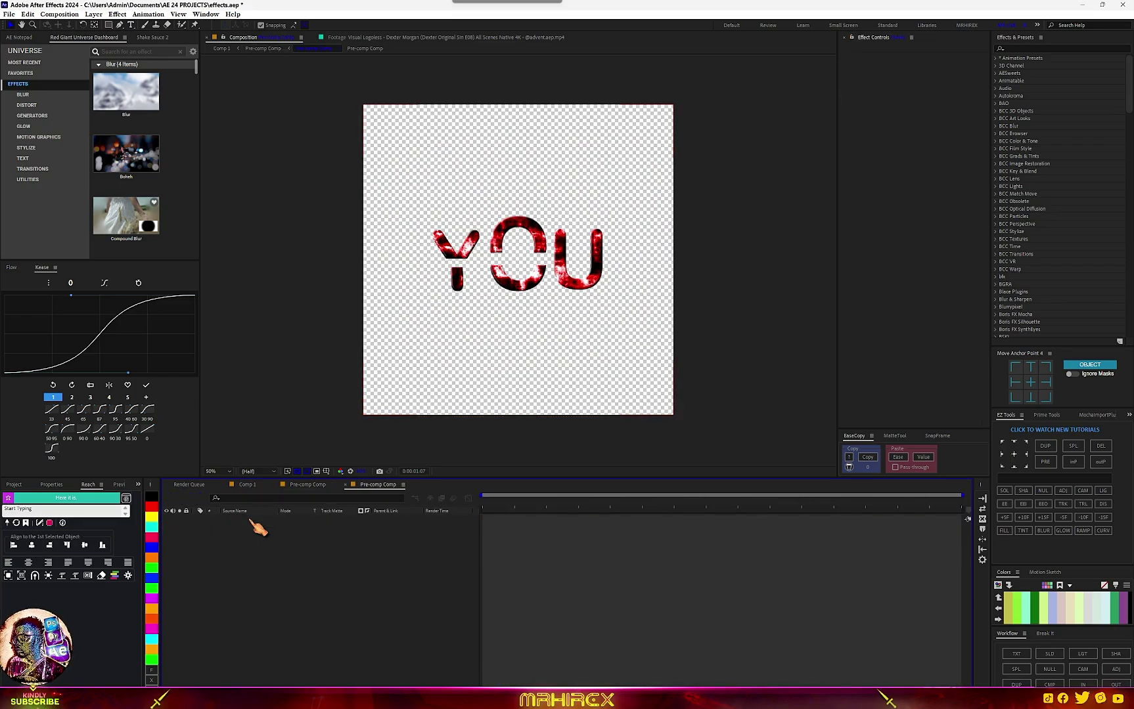
{"action": "left_click", "coordinate": [253, 520]}
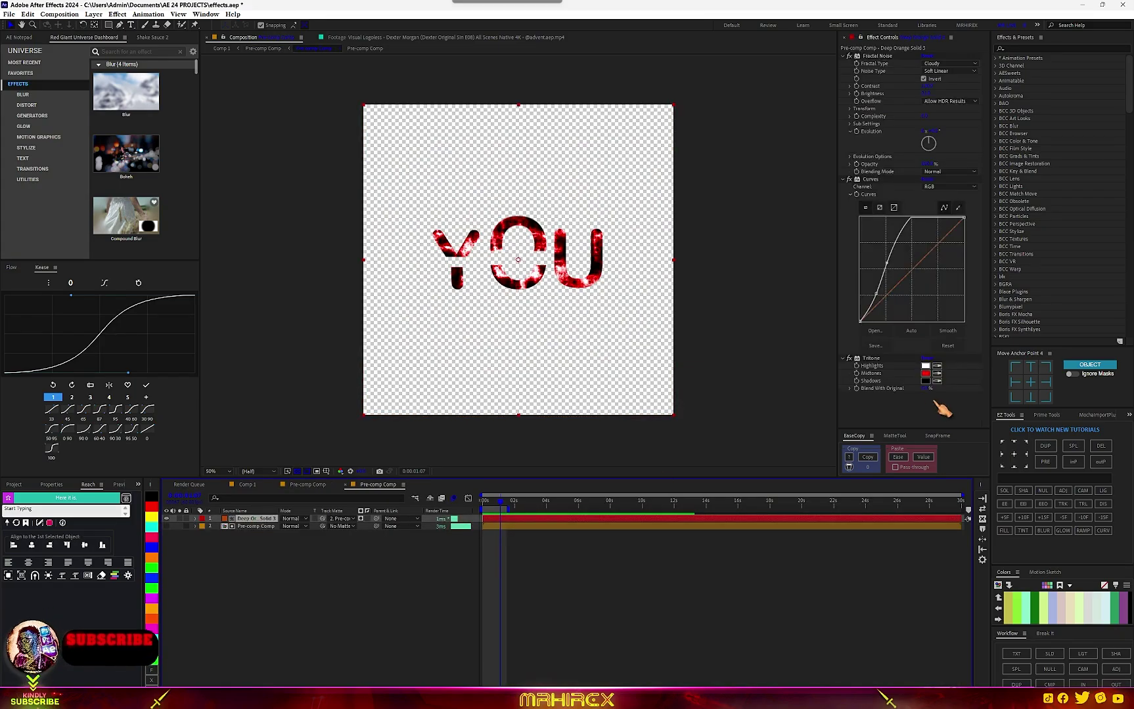
{"action": "left_click", "coordinate": [926, 373]}
{"action": "left_click_drag", "start_coordinate": [790, 409], "coordinate": [788, 395]}
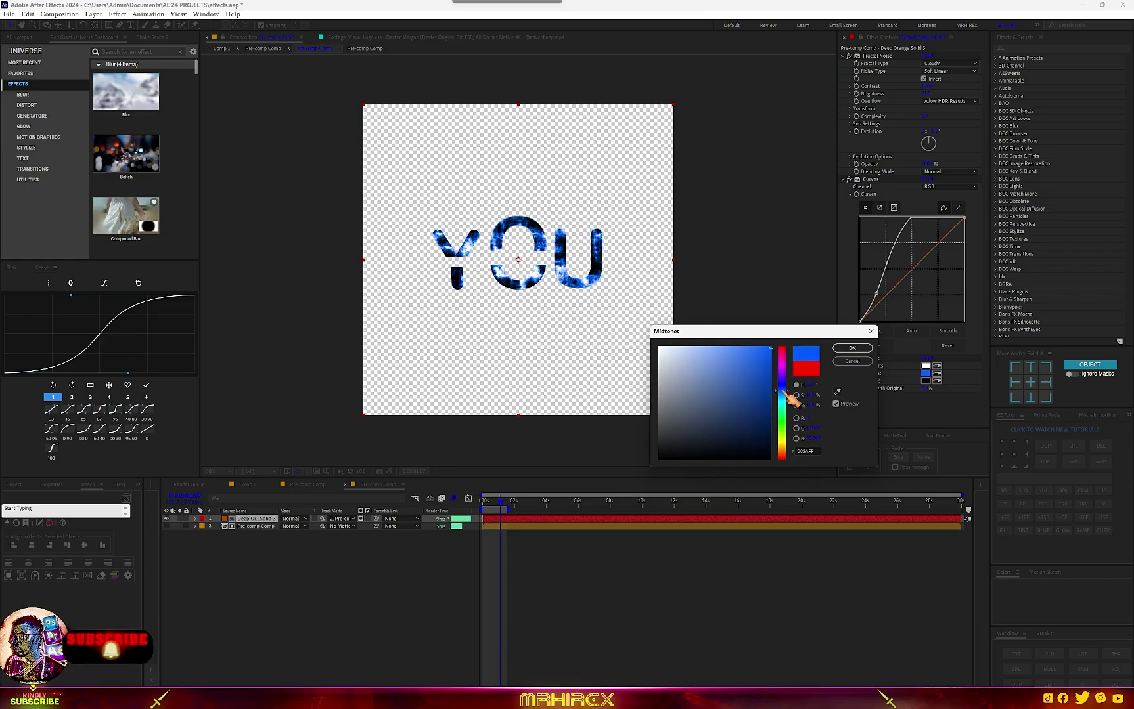
{"action": "left_click", "coordinate": [851, 348]}
- Return to Comp 1 and shift the Deep Glow 2 tint colour from red to blue
{"action": "left_click", "coordinate": [248, 484]}
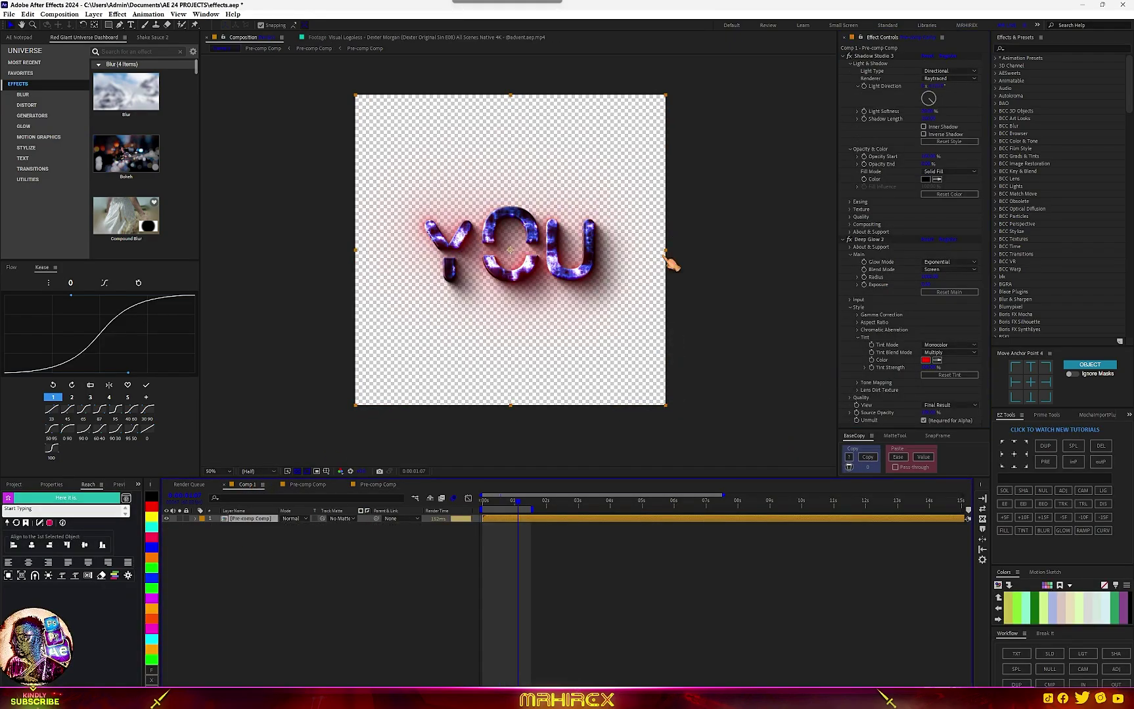
{"action": "left_click", "coordinate": [926, 361]}
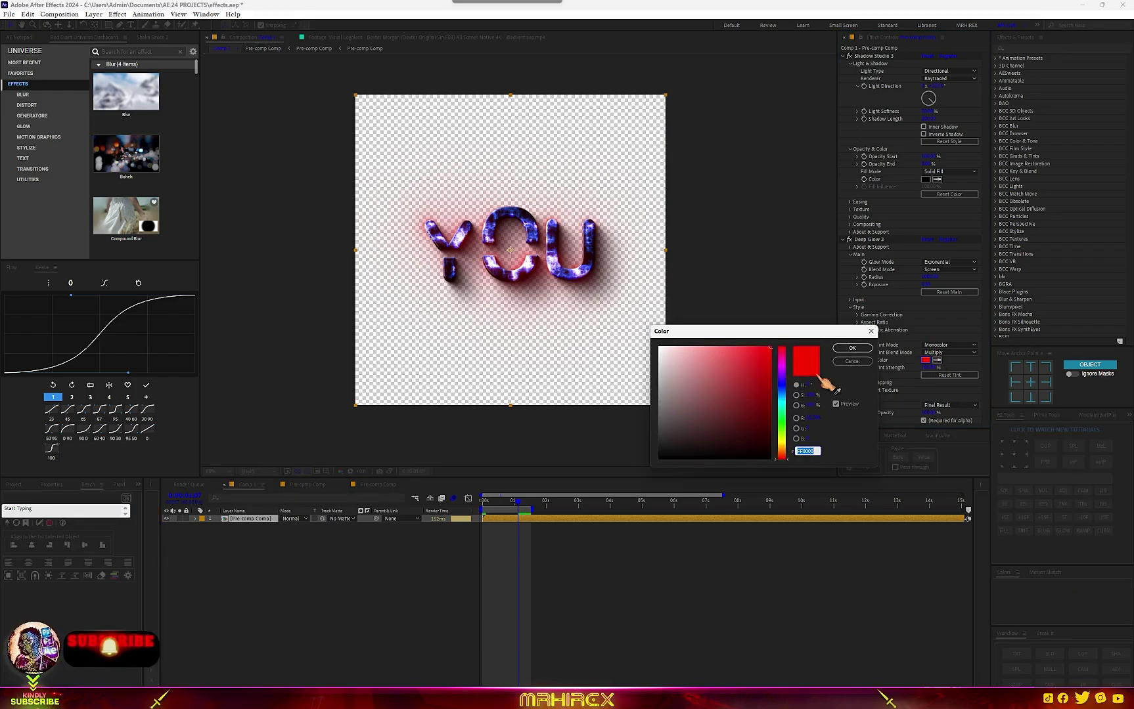
{"action": "left_click_drag", "start_coordinate": [790, 403], "coordinate": [789, 391]}
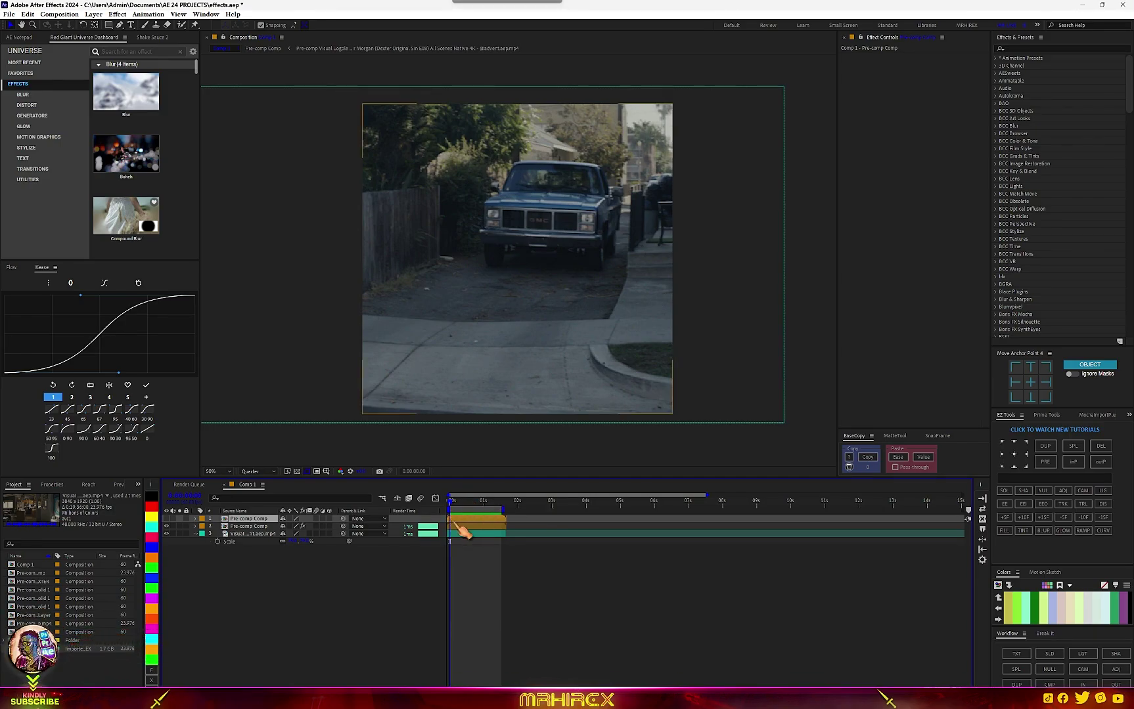
- Undo the last layer change and apply the 3D Camera Tracker effect to the topmost footage pre-comp
{"action": "key", "text": "ctrl+z"}
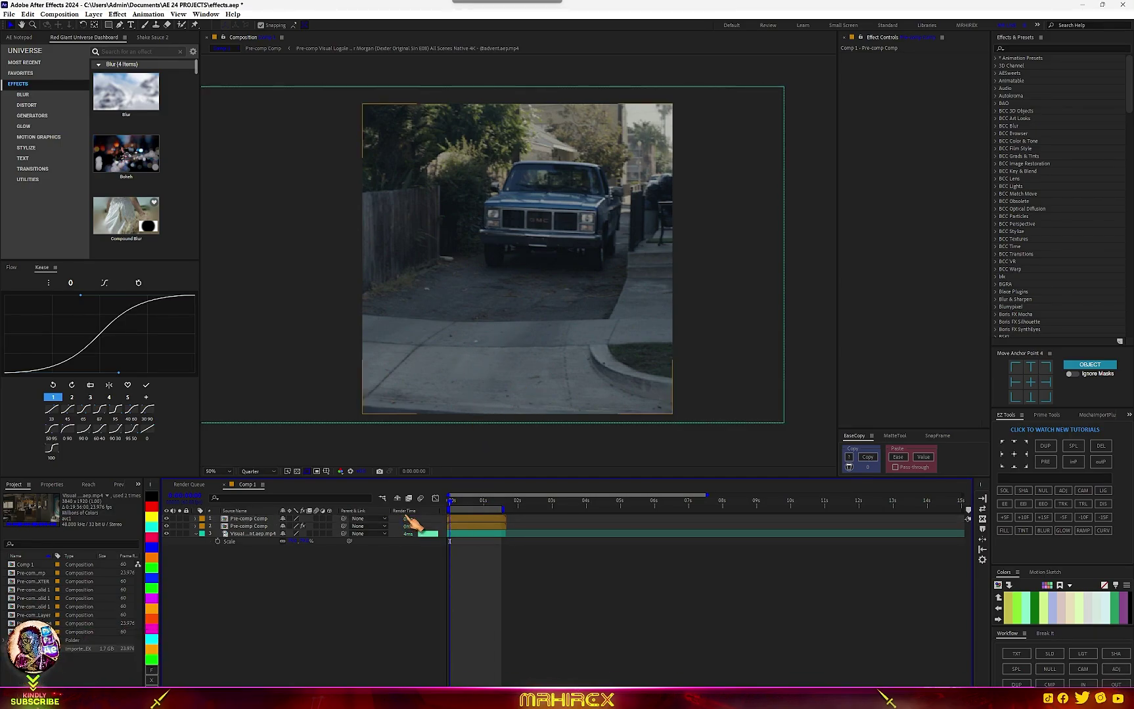
{"action": "left_click", "coordinate": [461, 521]}
{"action": "key", "text": "ctrl+space"}
{"action": "type", "text": "track"}
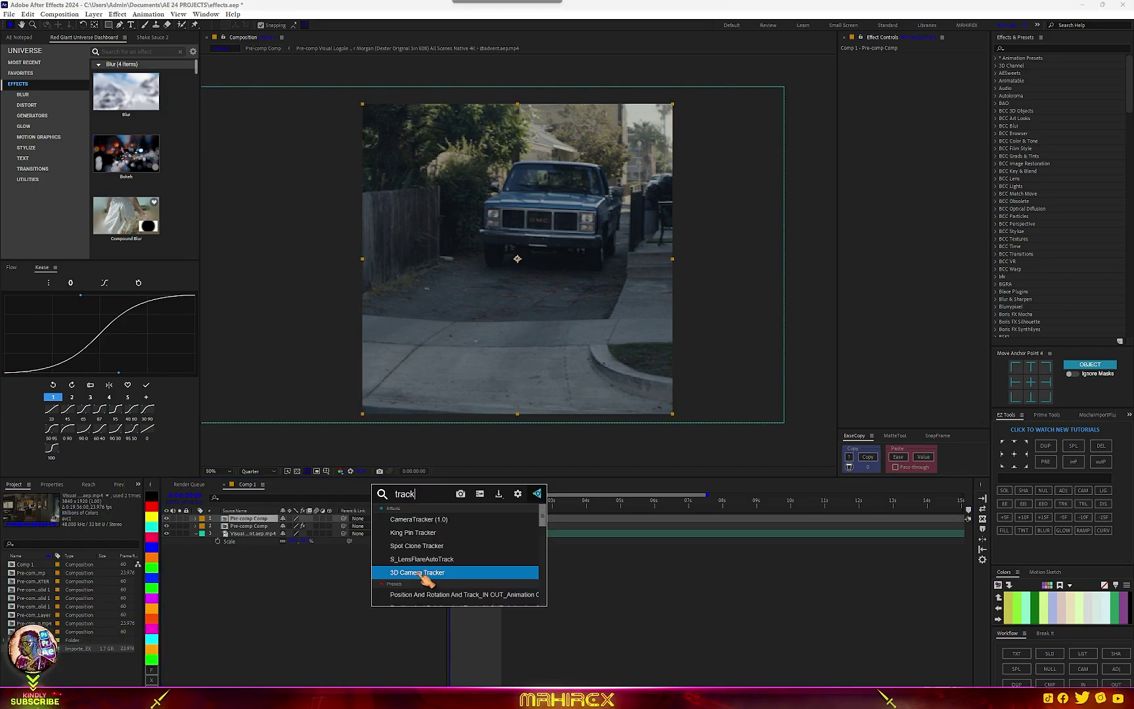
{"action": "left_click", "coordinate": [433, 574]}
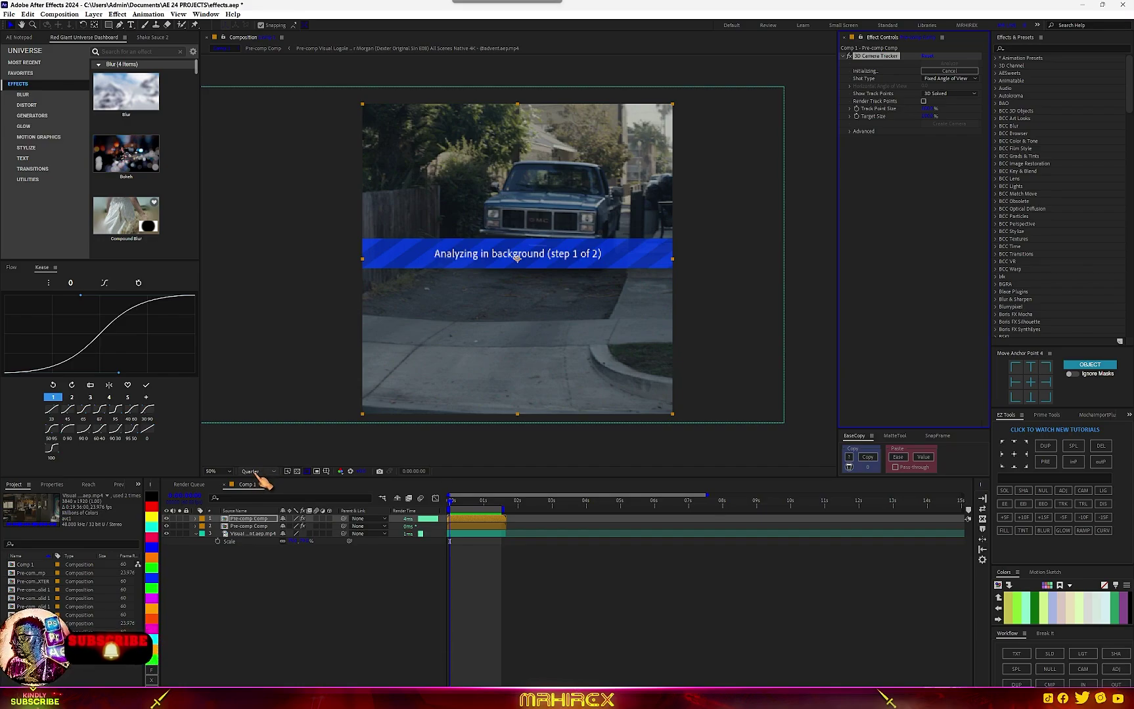
- Expand the 3D Camera Tracker's advanced options and turn on Detailed Analysis
{"action": "left_click", "coordinate": [254, 471]}
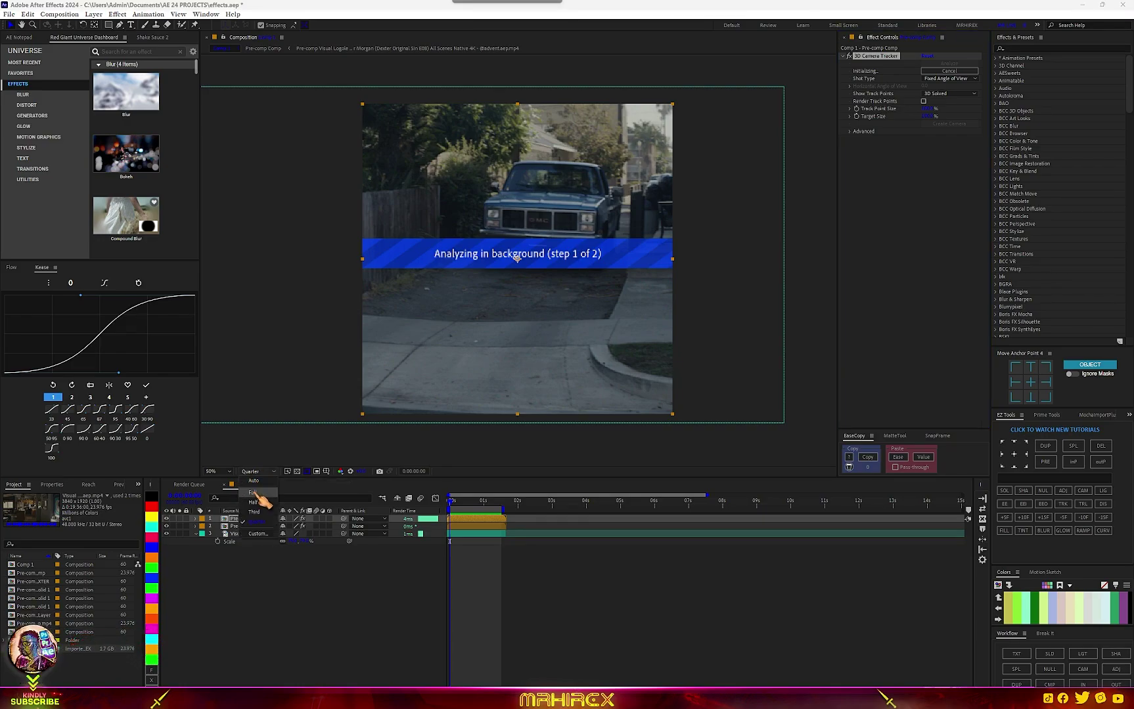
{"action": "left_click", "coordinate": [255, 471]}
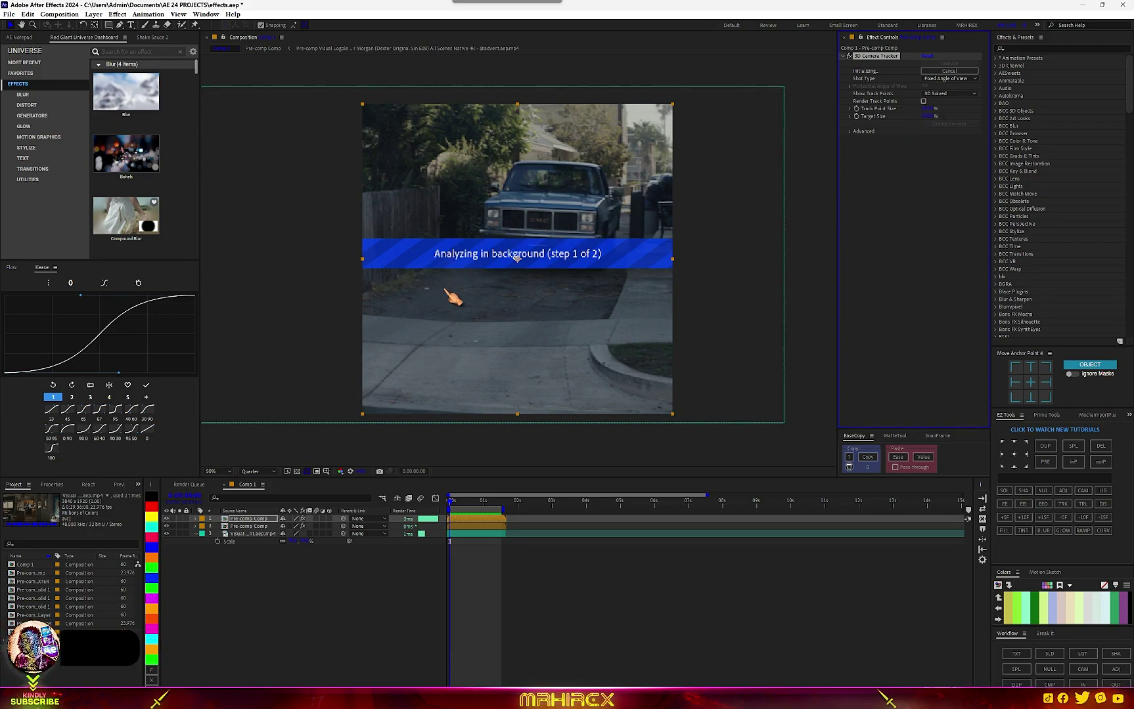
{"action": "left_click", "coordinate": [850, 131]}
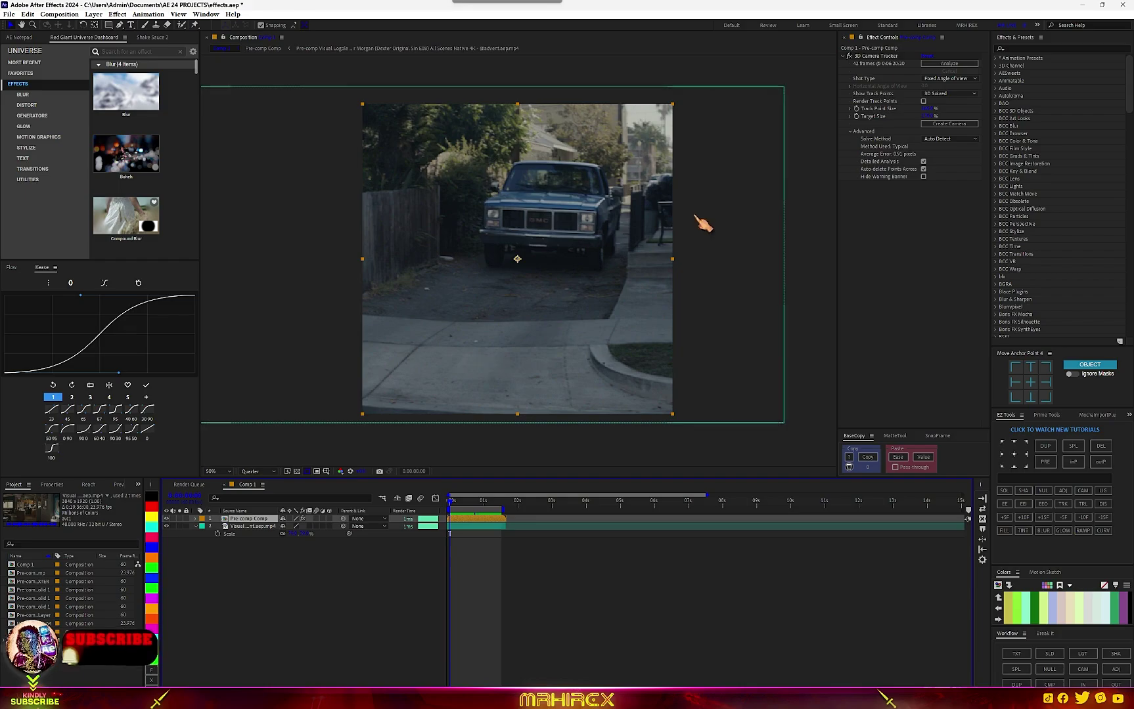
- Select the 3D Camera Tracker effect to show its solved track points over the truck footage
{"action": "left_click", "coordinate": [861, 57]}
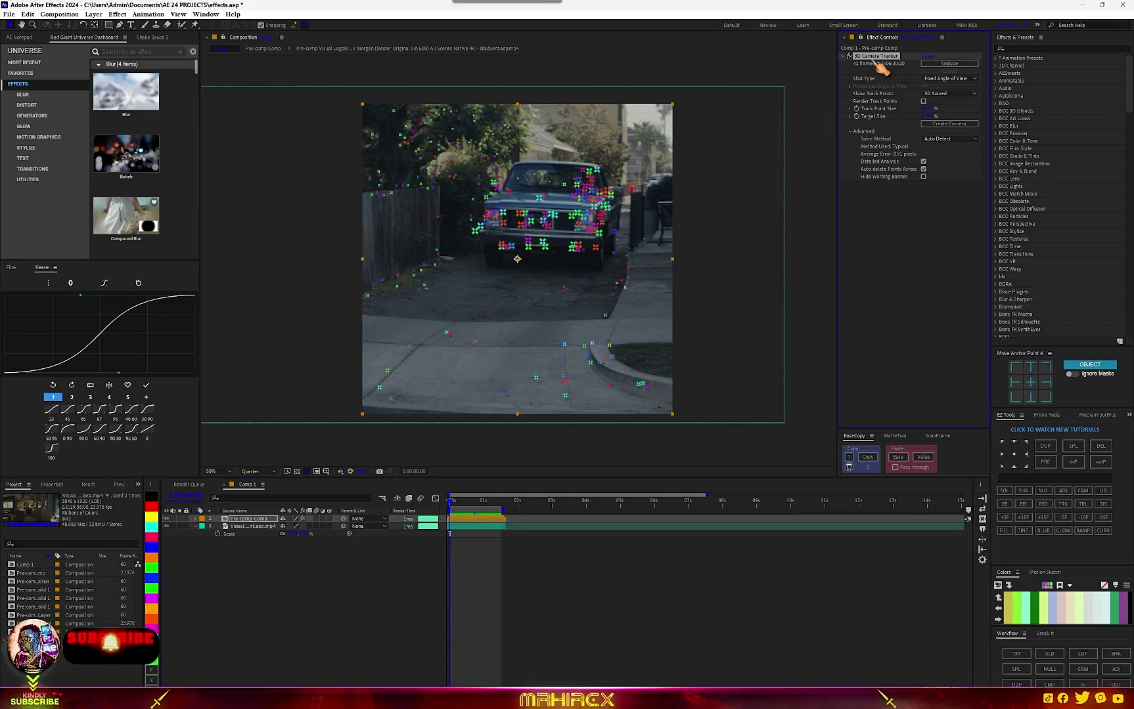
{"action": "left_click", "coordinate": [874, 330]}
{"action": "left_click", "coordinate": [341, 578]}
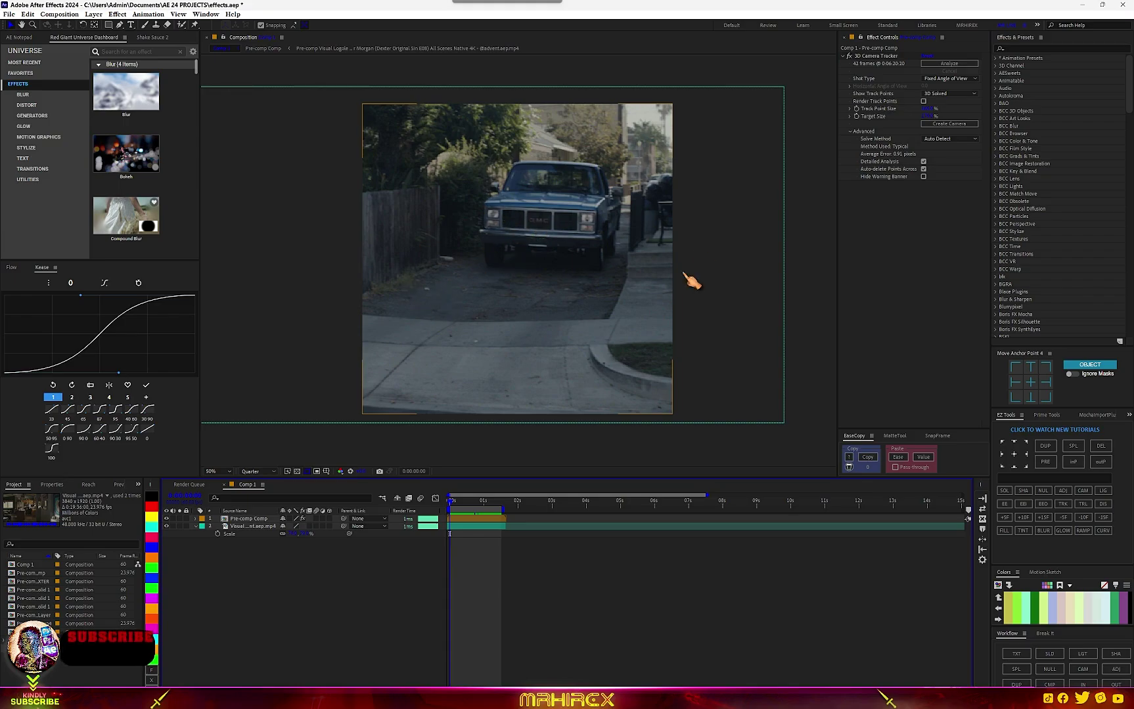
{"action": "left_click", "coordinate": [877, 57]}
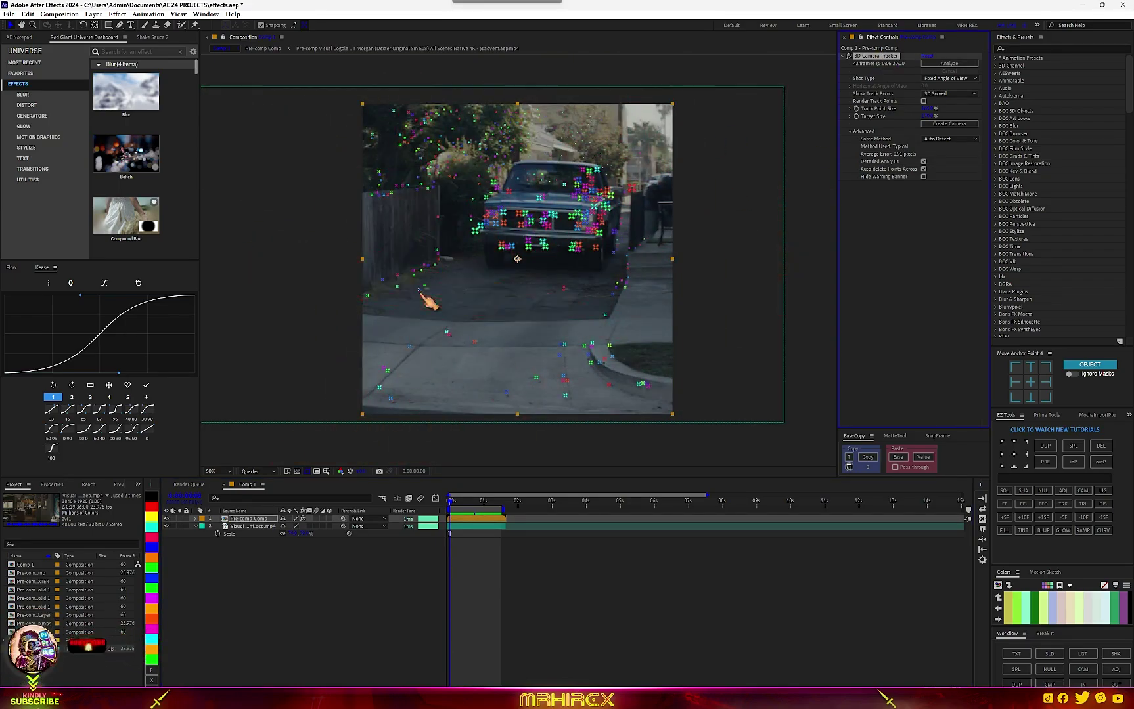
- Play through the tracked footage to check the track points and return to the first frame
{"action": "key", "text": "ctrl+j"}
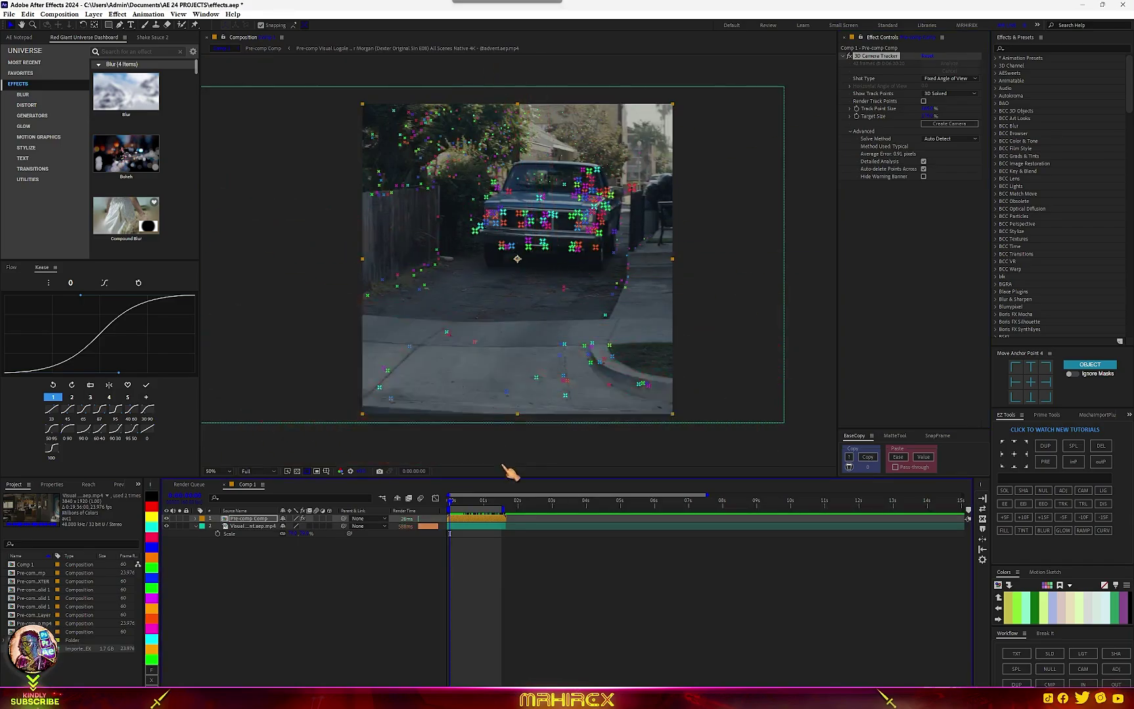
{"action": "key", "text": "space"}
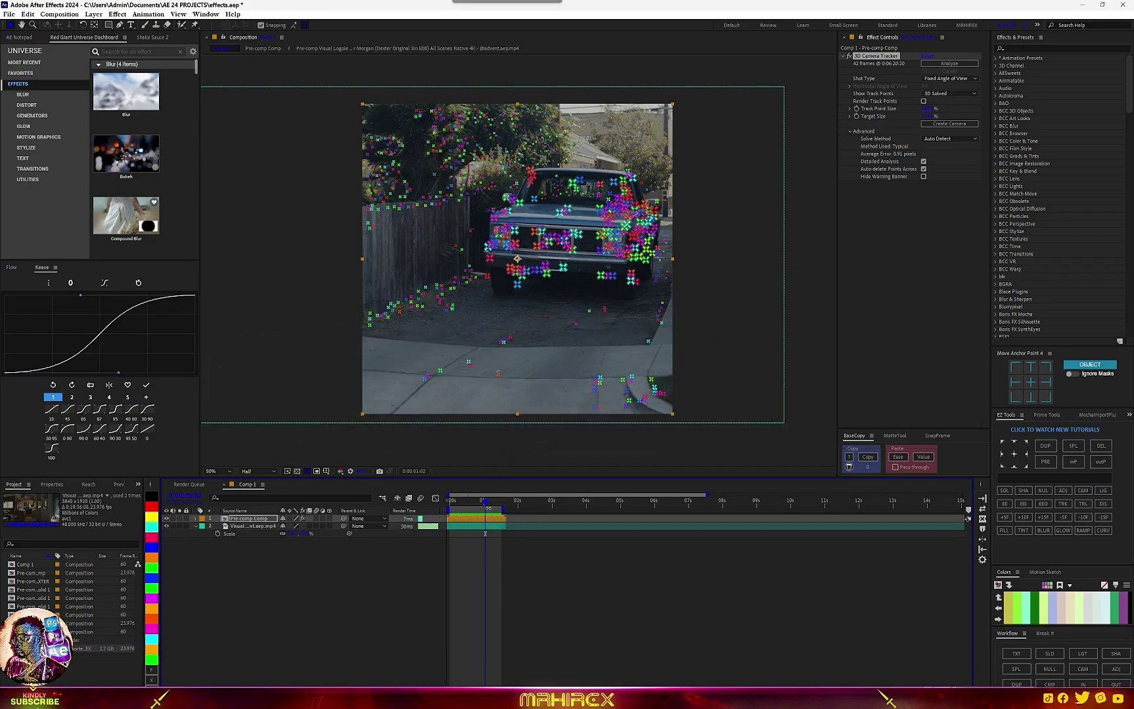
{"action": "left_click_drag", "start_coordinate": [488, 515], "coordinate": [425, 518]}
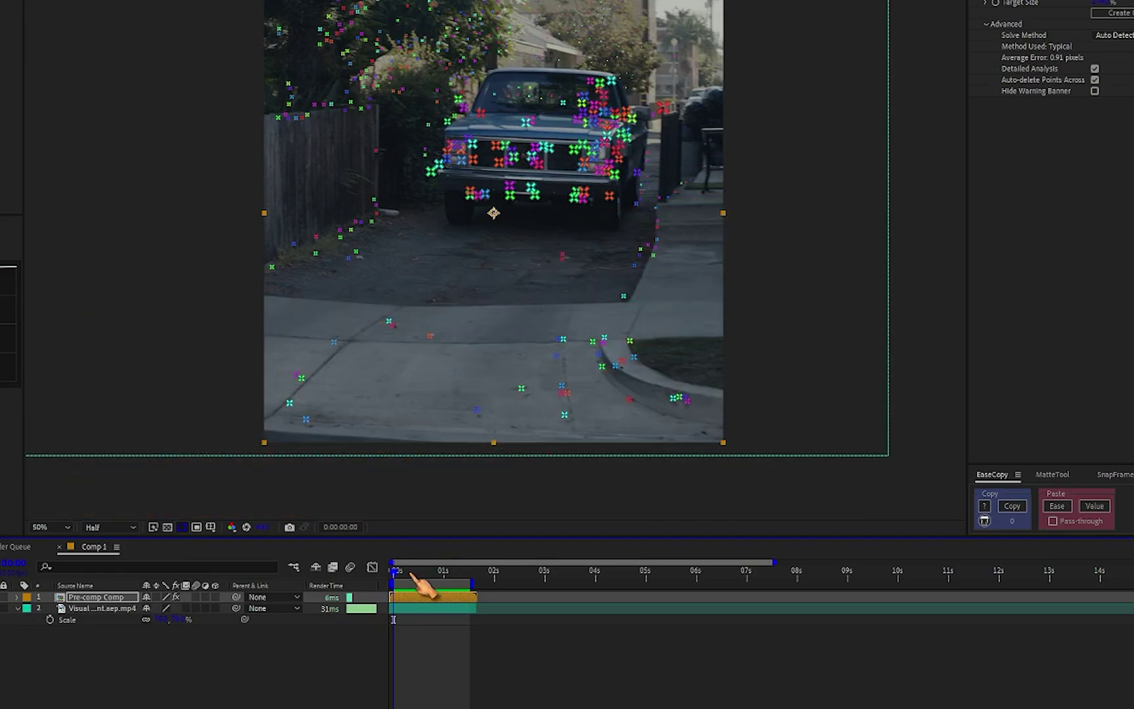
{"action": "left_click_drag", "start_coordinate": [395, 572], "coordinate": [354, 583]}
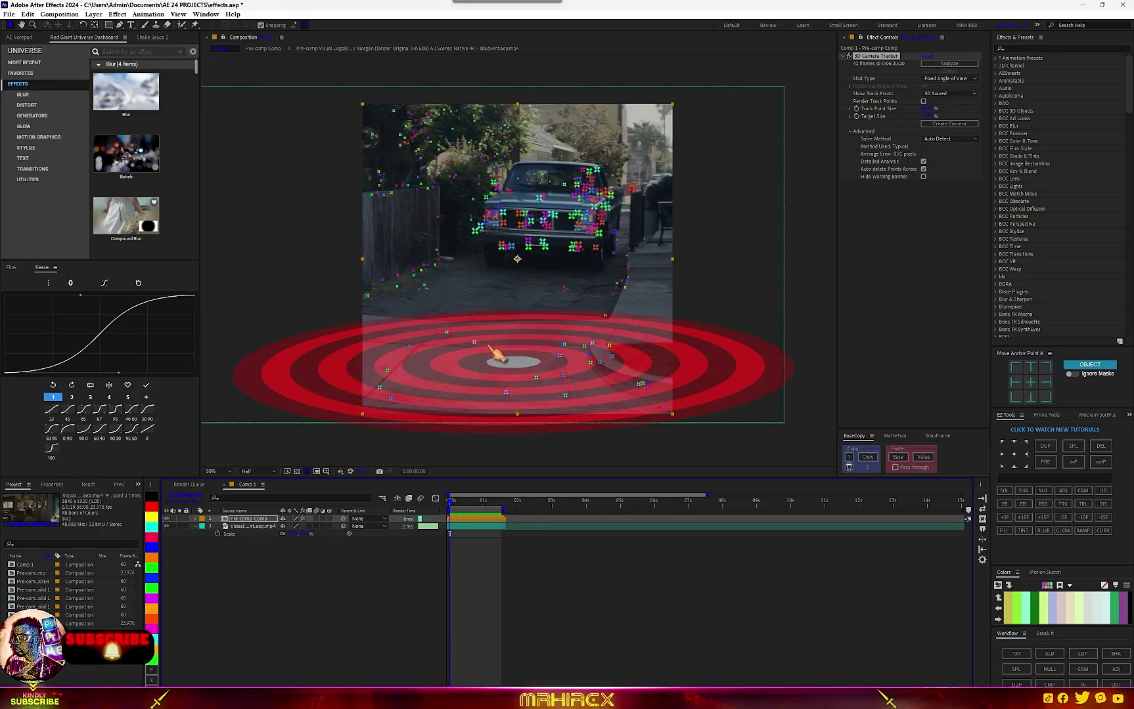
- Select two track points on the driveway, set them as ground plane and origin, and create a null and camera there
{"action": "left_click_drag", "start_coordinate": [491, 339], "coordinate": [476, 340]}
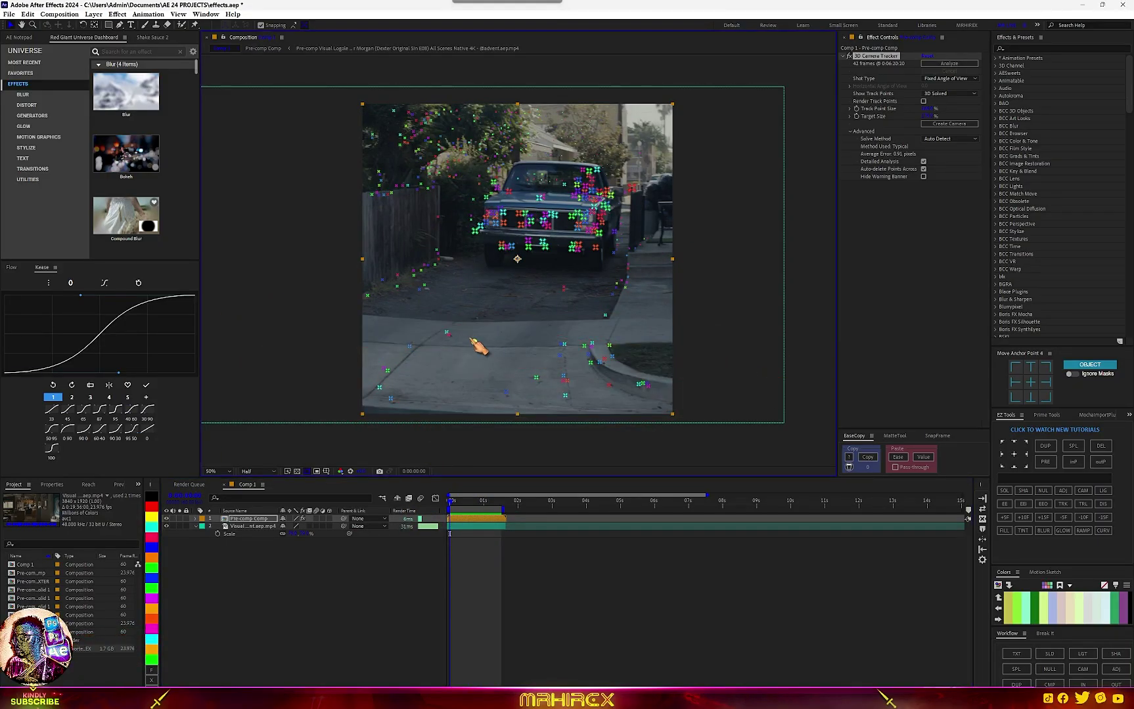
{"action": "right_click", "coordinate": [473, 342]}
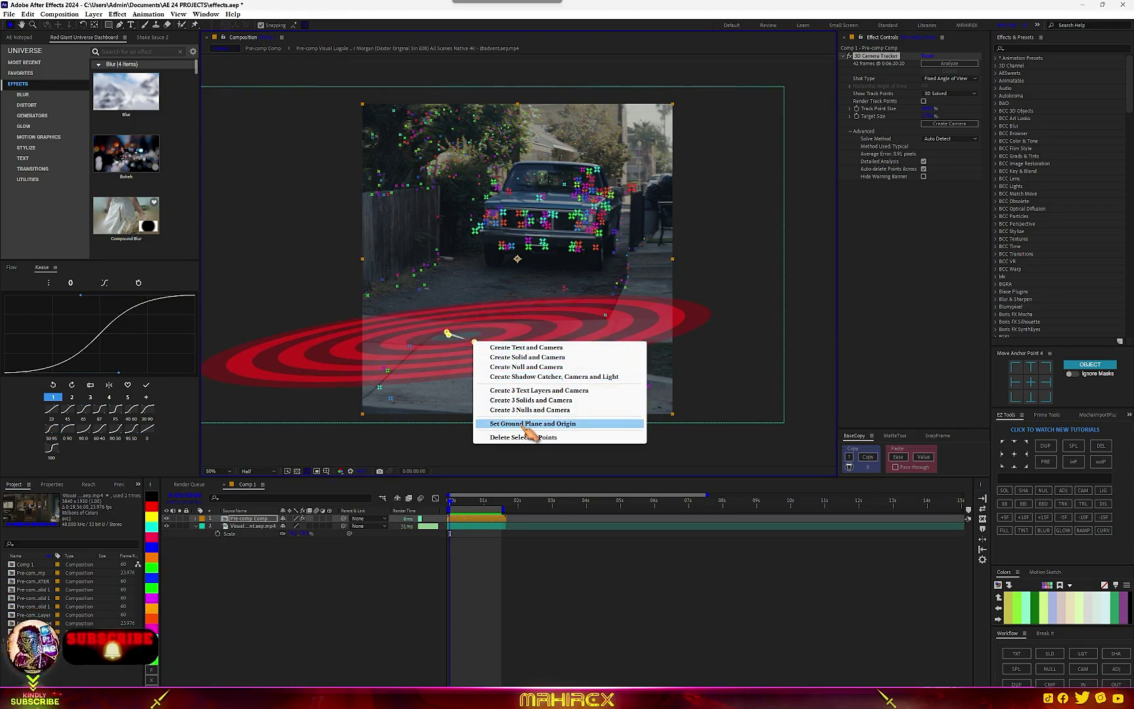
{"action": "left_click", "coordinate": [506, 424]}
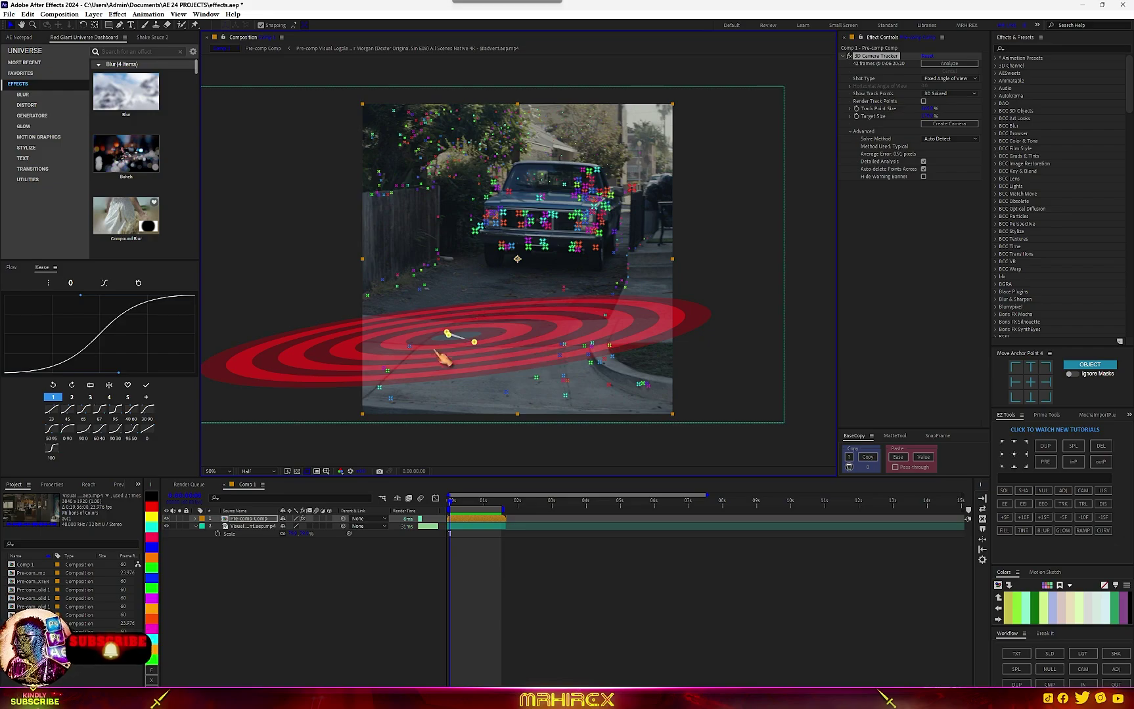
{"action": "right_click", "coordinate": [475, 343]}
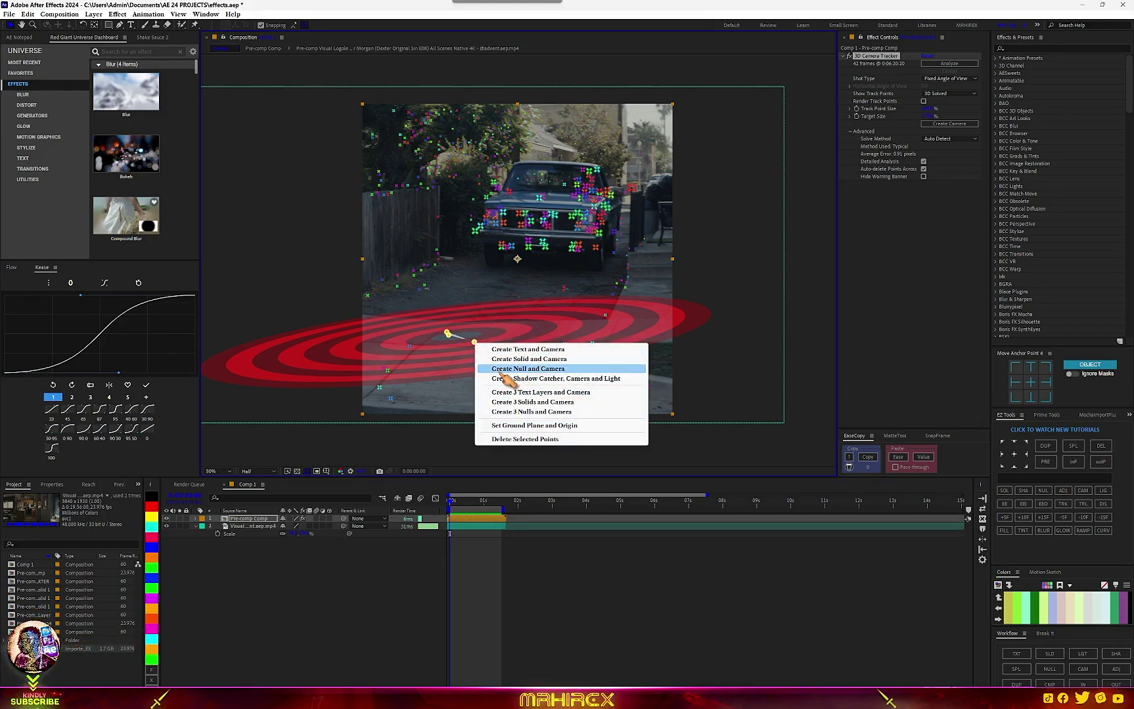
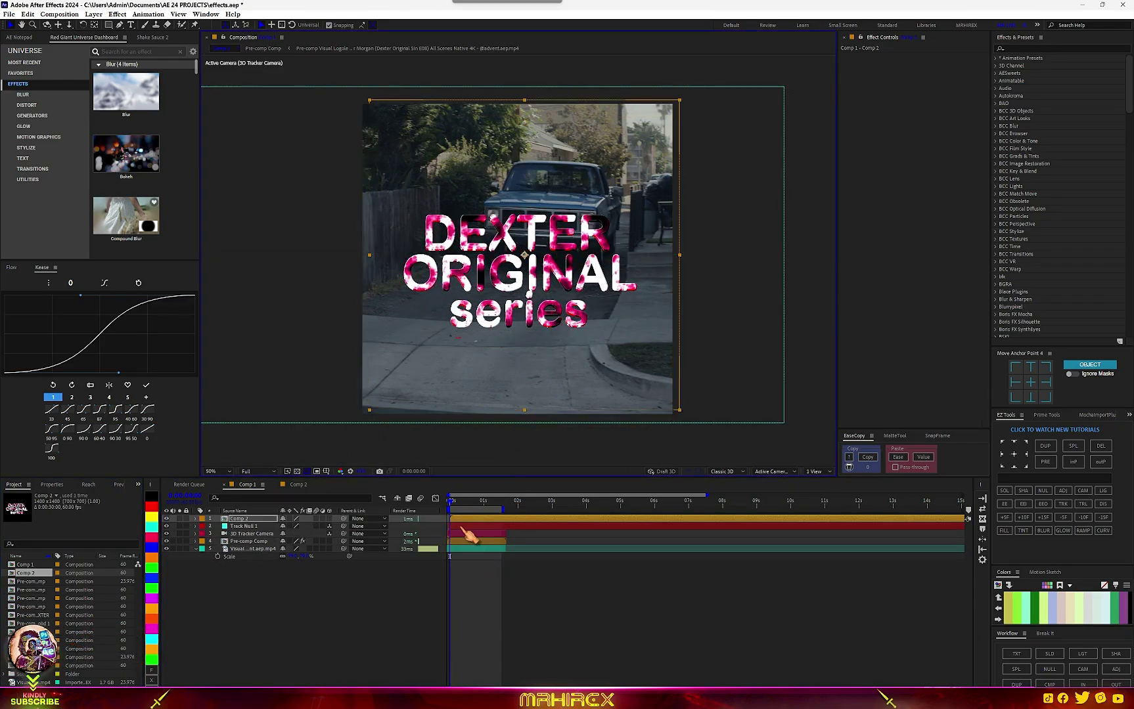
- Make the Comp 2 title layer 3D and position it on the pavement in front of the truck
{"action": "left_click", "coordinate": [329, 519]}
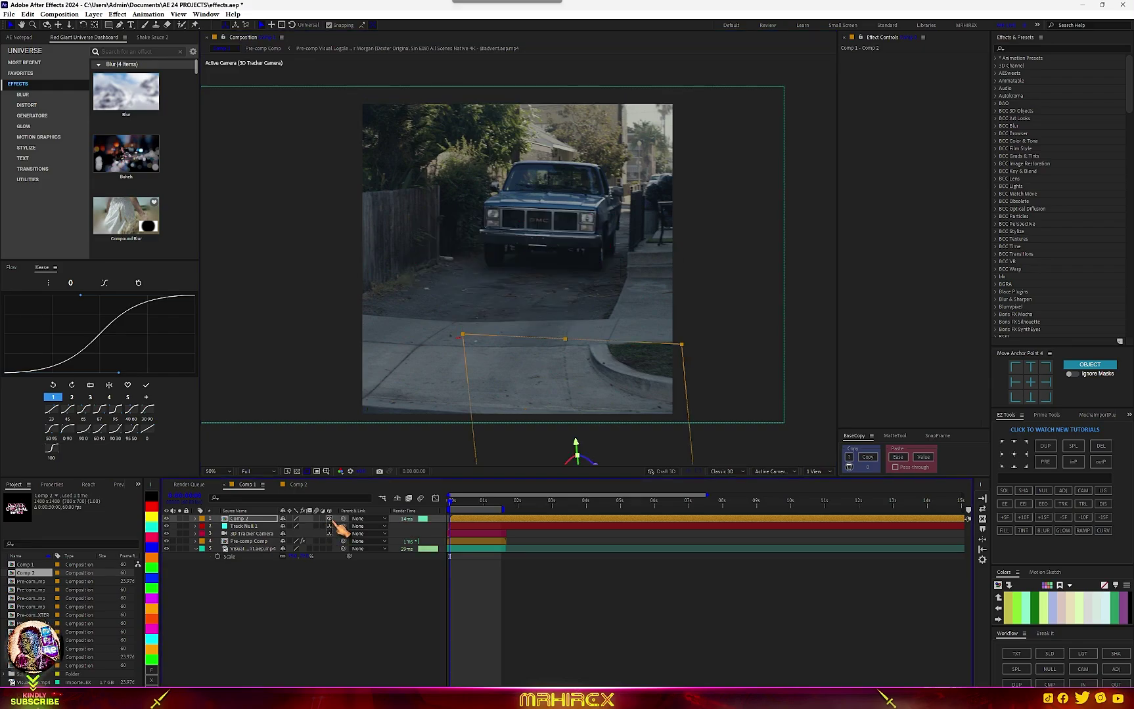
{"action": "scroll", "coordinate": [553, 373], "scroll_direction": "down", "scroll_amount": 2}
{"action": "left_click_drag", "start_coordinate": [544, 338], "coordinate": [545, 289]}
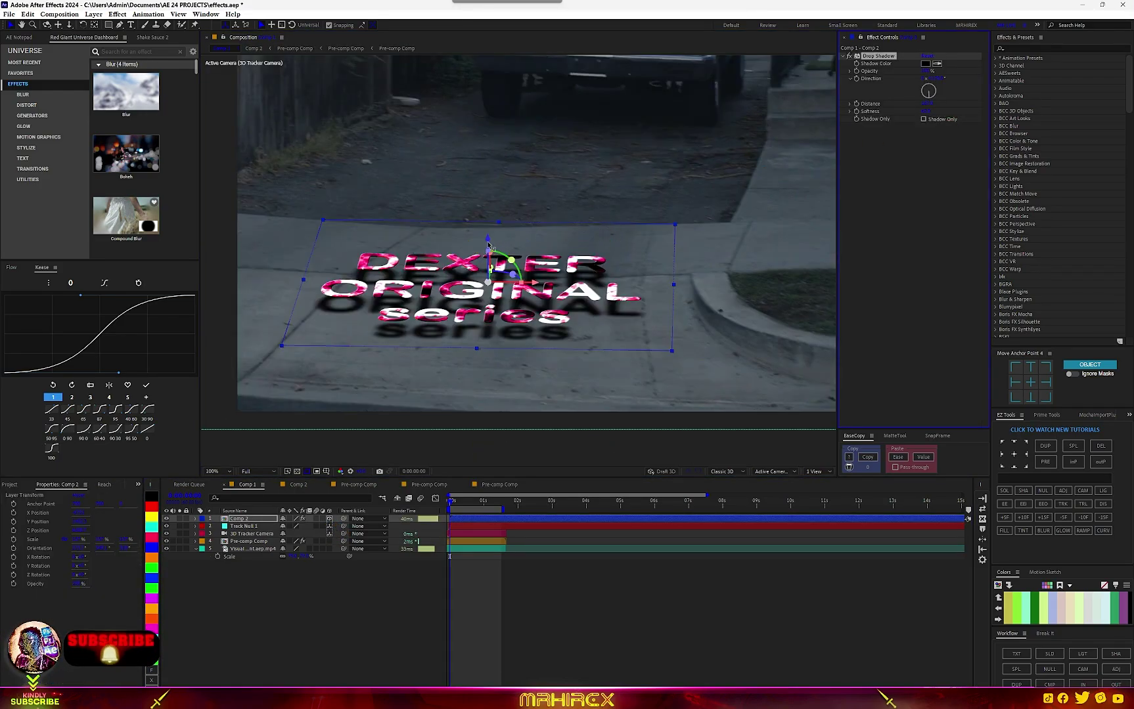
{"action": "left_click_drag", "start_coordinate": [488, 245], "coordinate": [488, 279]}
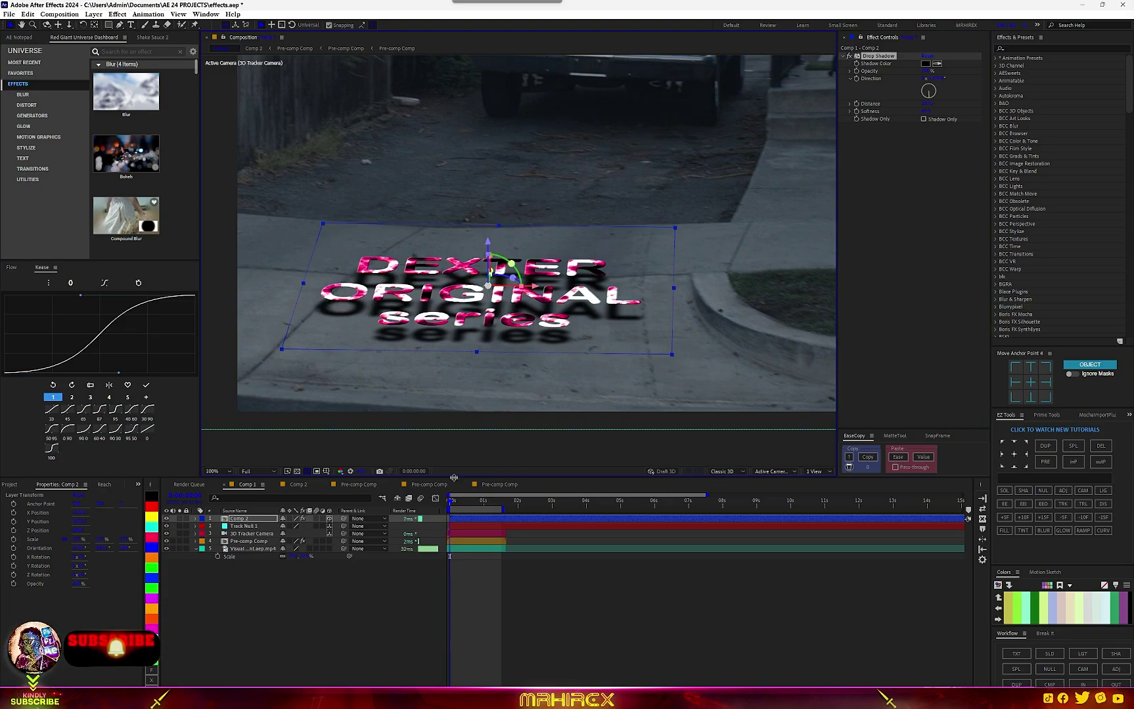
- Parent the Comp 2 title layer to Track Null 1
{"action": "left_click_drag", "start_coordinate": [459, 502], "coordinate": [456, 507]}
{"action": "scroll", "coordinate": [519, 382], "scroll_direction": "down", "scroll_amount": 2}
{"action": "scroll", "coordinate": [519, 382], "scroll_direction": "up", "scroll_amount": 2}
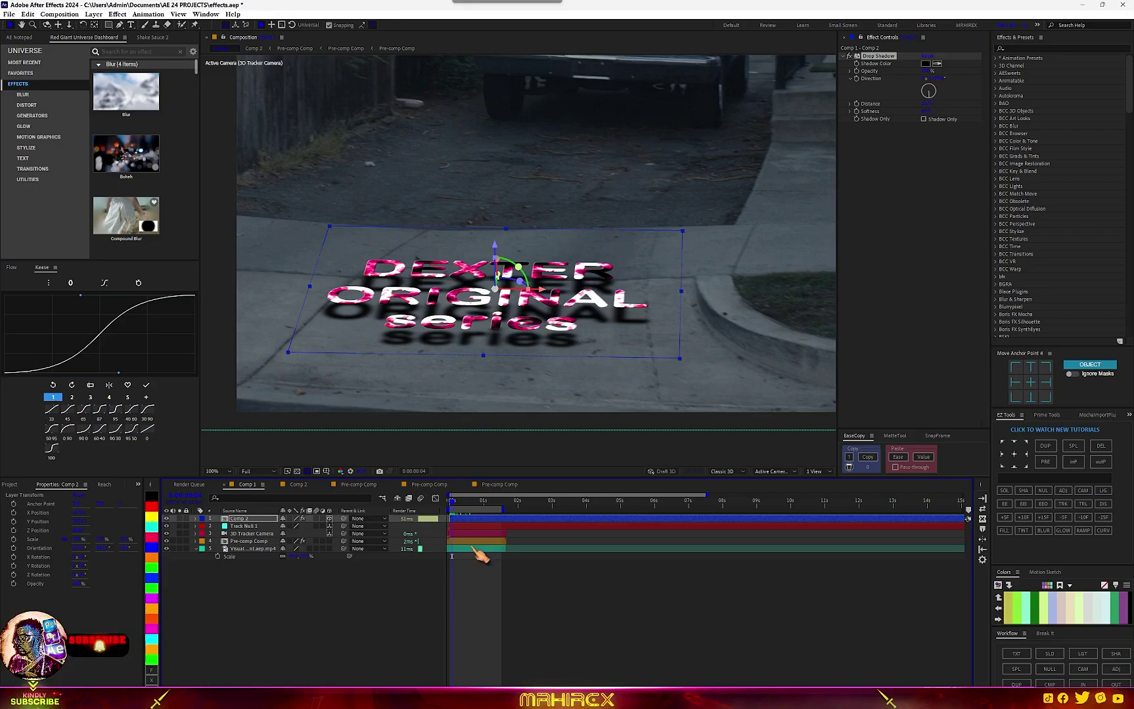
{"action": "left_click", "coordinate": [279, 527]}
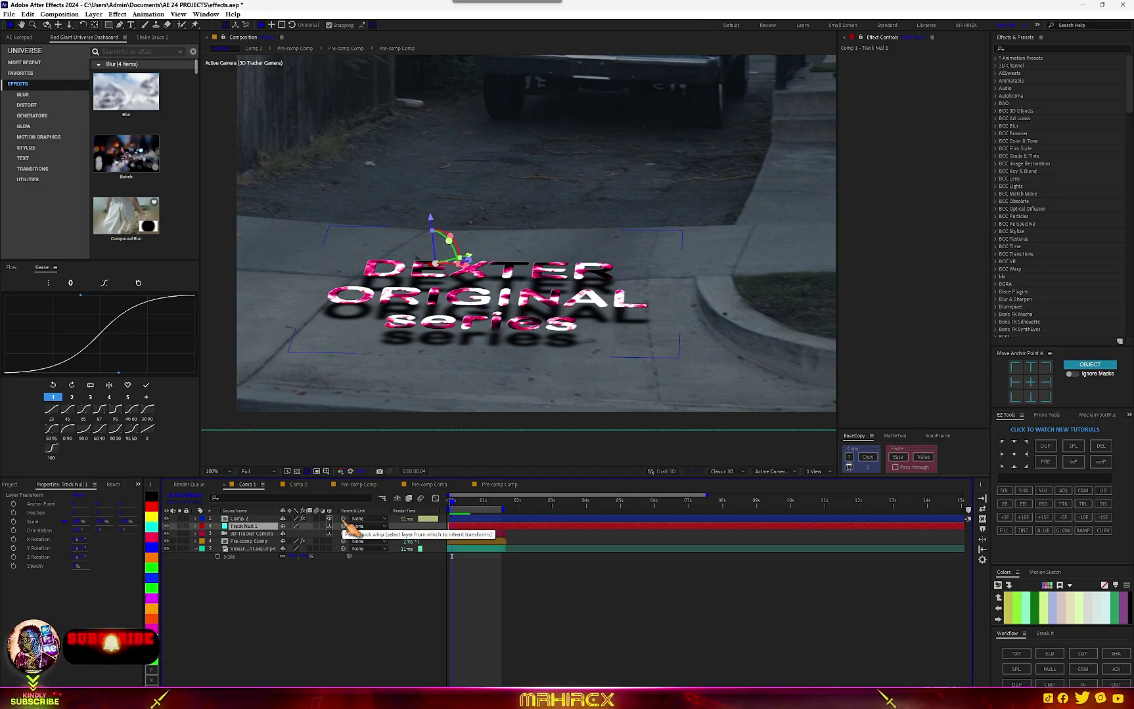
{"action": "left_click_drag", "start_coordinate": [343, 519], "coordinate": [260, 527]}
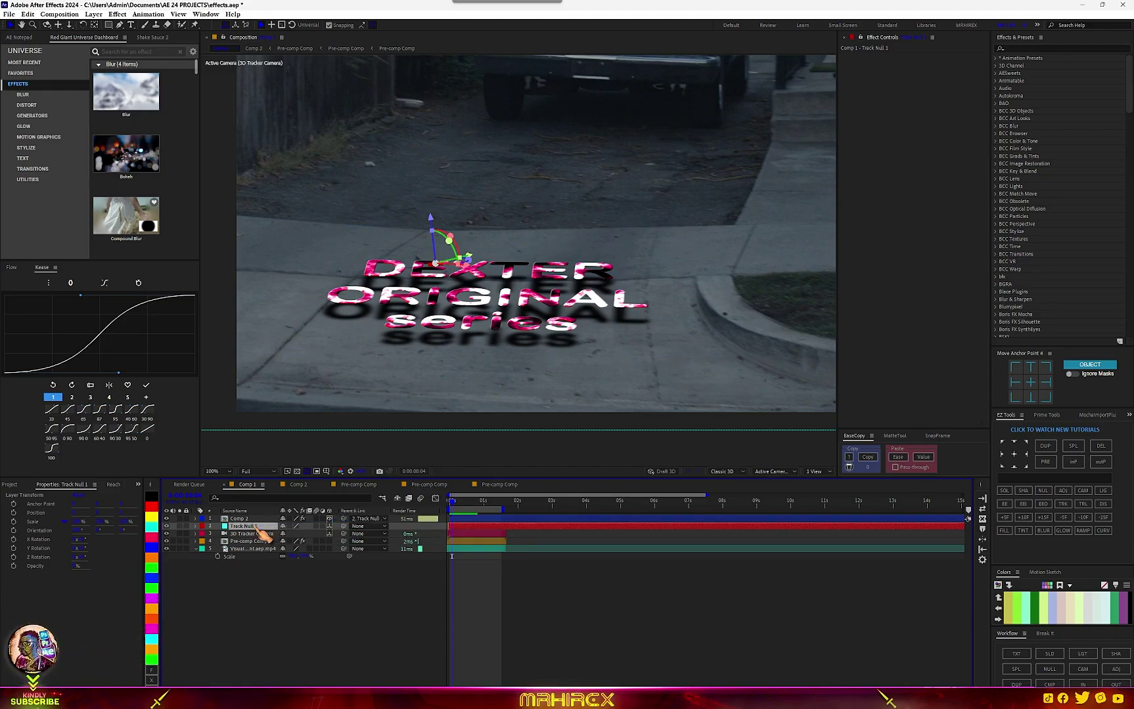
- Return to the first frame and apply the BCC Linear Wipe effect to the Comp 2 title layer
{"action": "mouse_move", "coordinate": [458, 502]}
{"action": "left_mouse_down"}
{"action": "mouse_move", "coordinate": [479, 504]}
{"action": "mouse_move", "coordinate": [449, 504]}
{"action": "left_mouse_up"}
{"action": "left_click", "coordinate": [454, 519]}
{"action": "key", "text": "ctrl+space"}
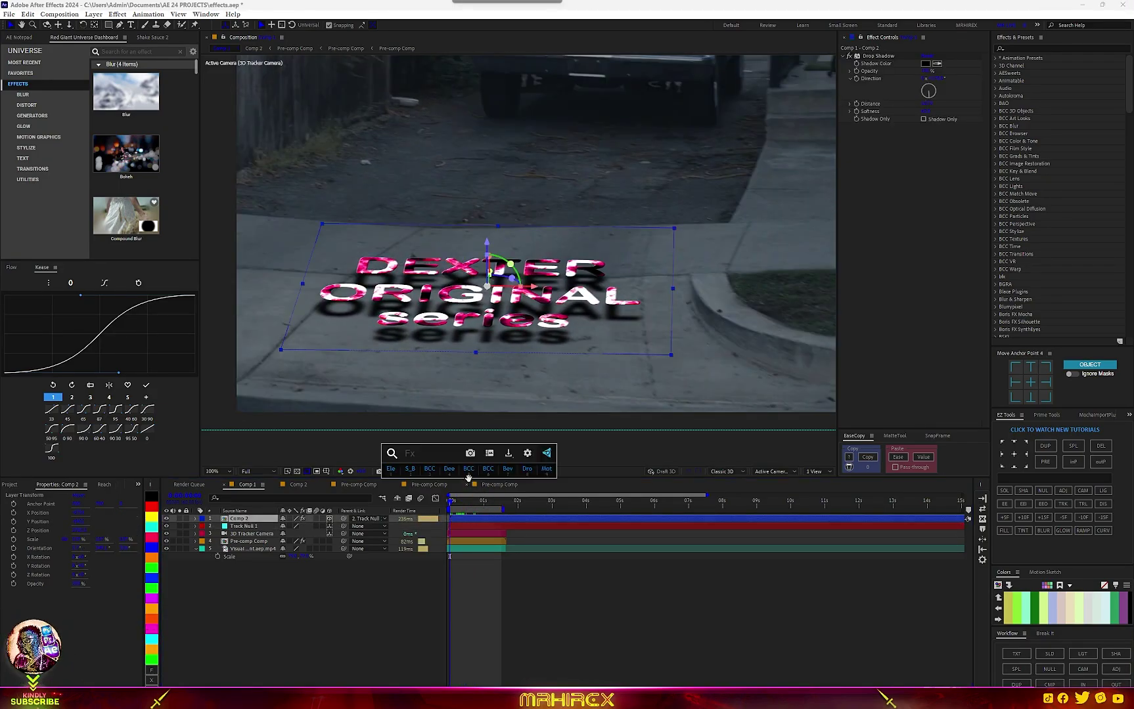
{"action": "type", "text": "wipe"}
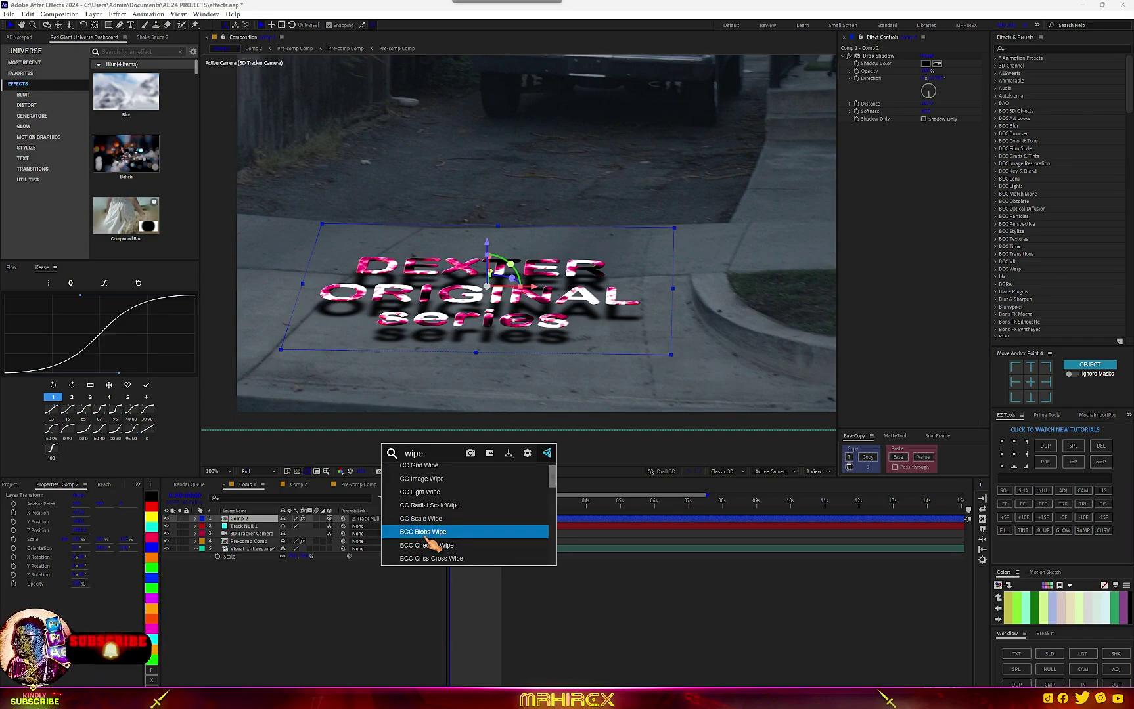
{"action": "scroll", "coordinate": [430, 559], "scroll_direction": "down", "scroll_amount": 1}
{"action": "left_click", "coordinate": [430, 560]}
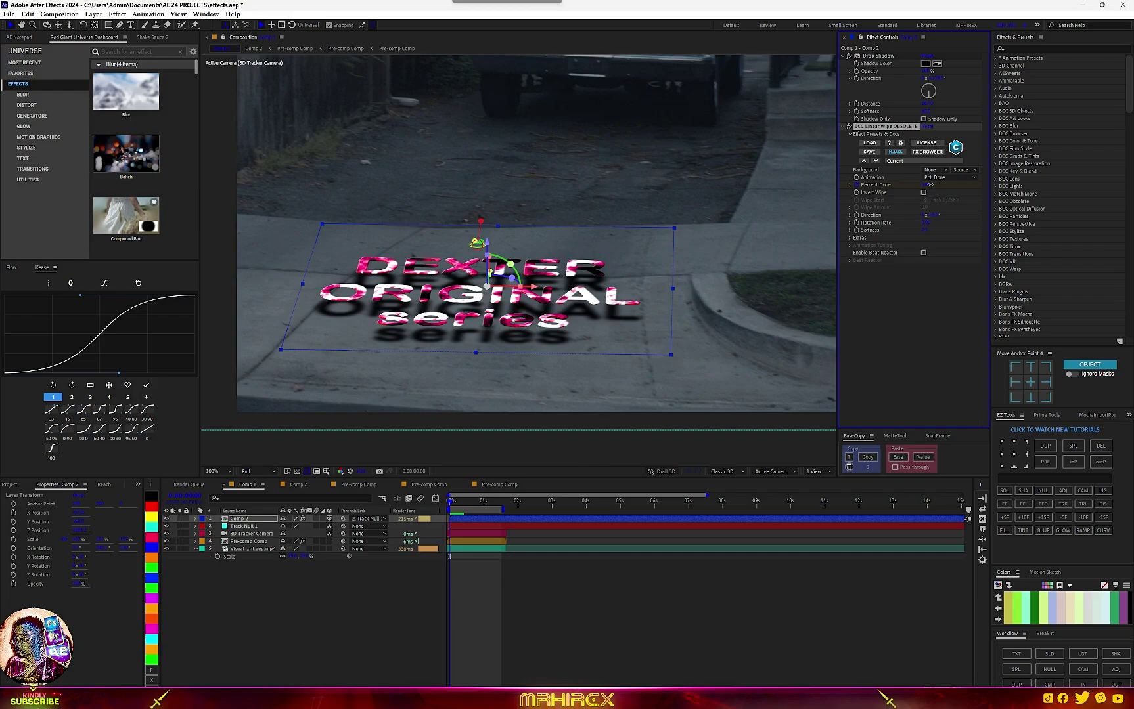
- Invert the wipe, keyframe its Percent Done over about the first second, and preview the title reveal
{"action": "left_click_drag", "start_coordinate": [930, 185], "coordinate": [1020, 180]}
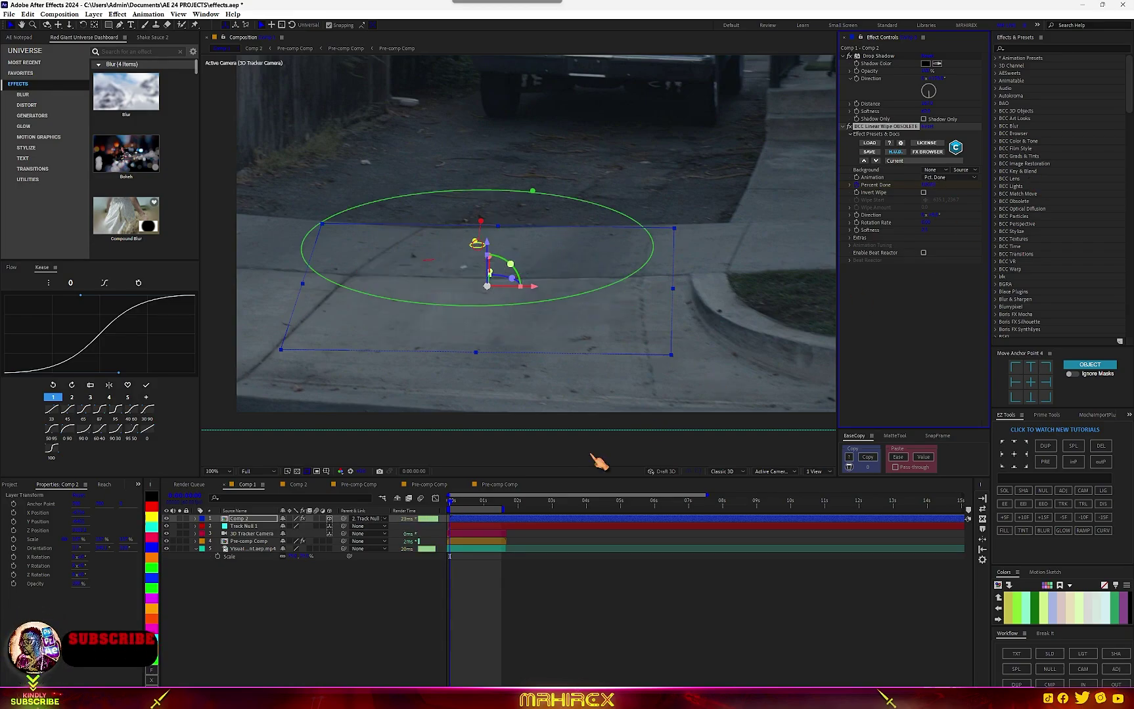
{"action": "left_click_drag", "start_coordinate": [463, 506], "coordinate": [509, 505]}
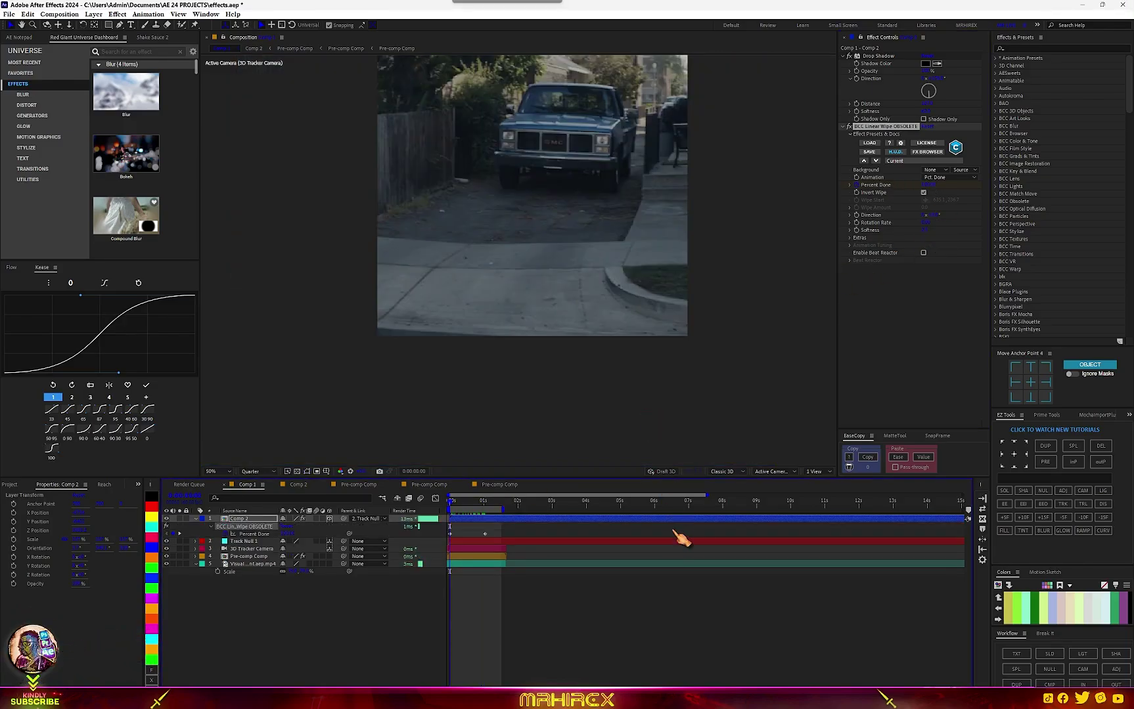
{"action": "key", "text": "space"}
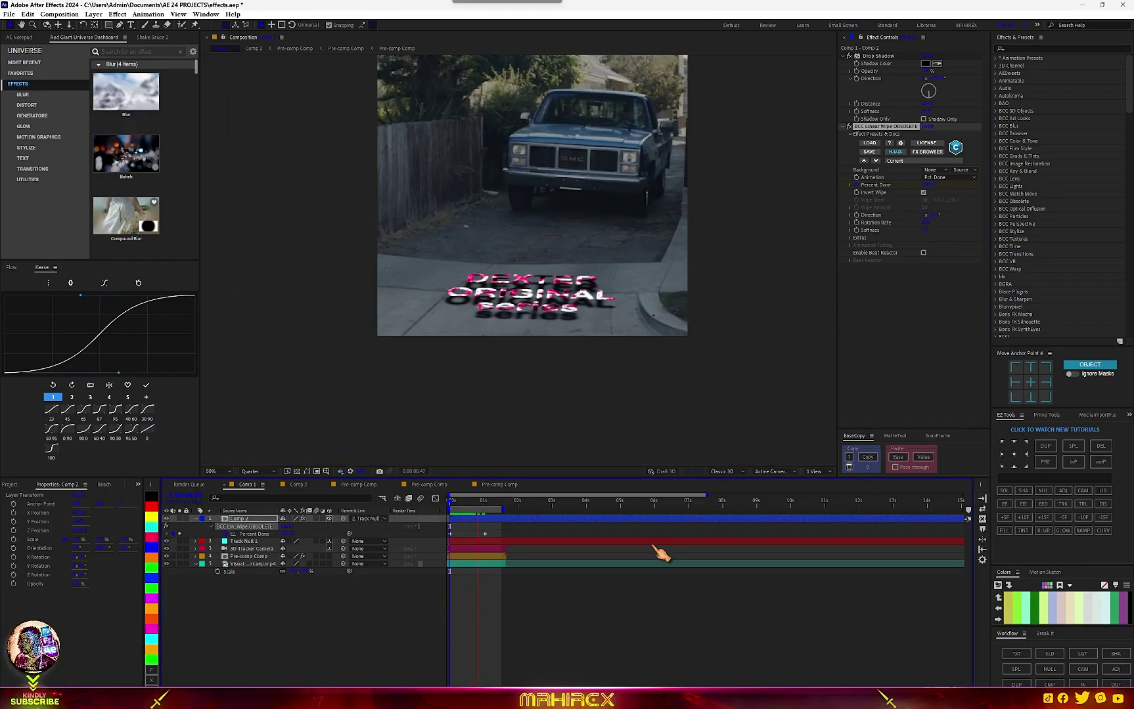
{"action": "key", "text": "space"}
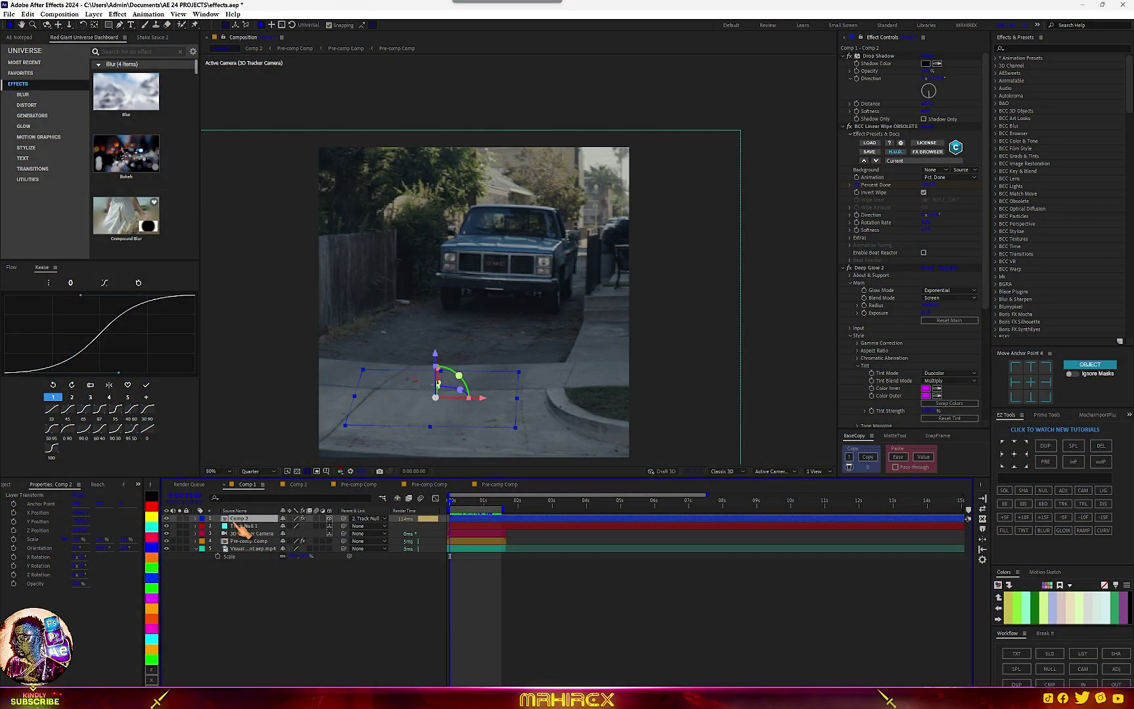
- Apply the Mocha Pro effect to the Pre-comp Comp truck footage layer and launch Mocha
{"action": "left_click", "coordinate": [248, 542]}
{"action": "key", "text": "ctrl+space"}
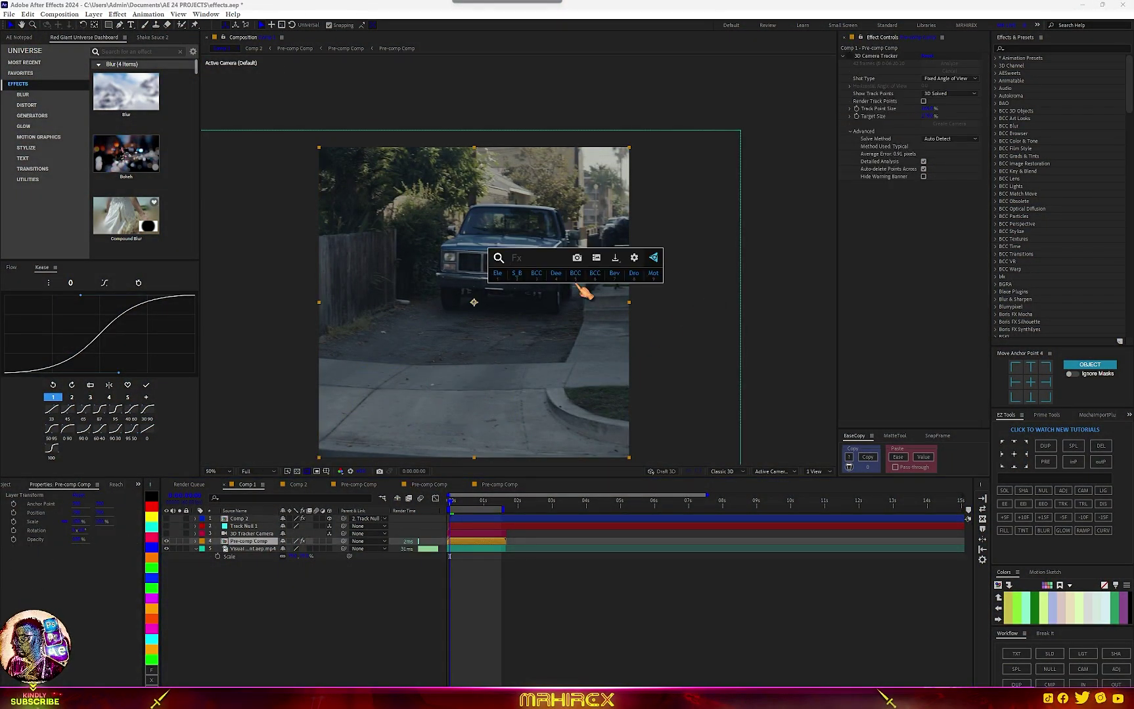
{"action": "type", "text": "moch"}
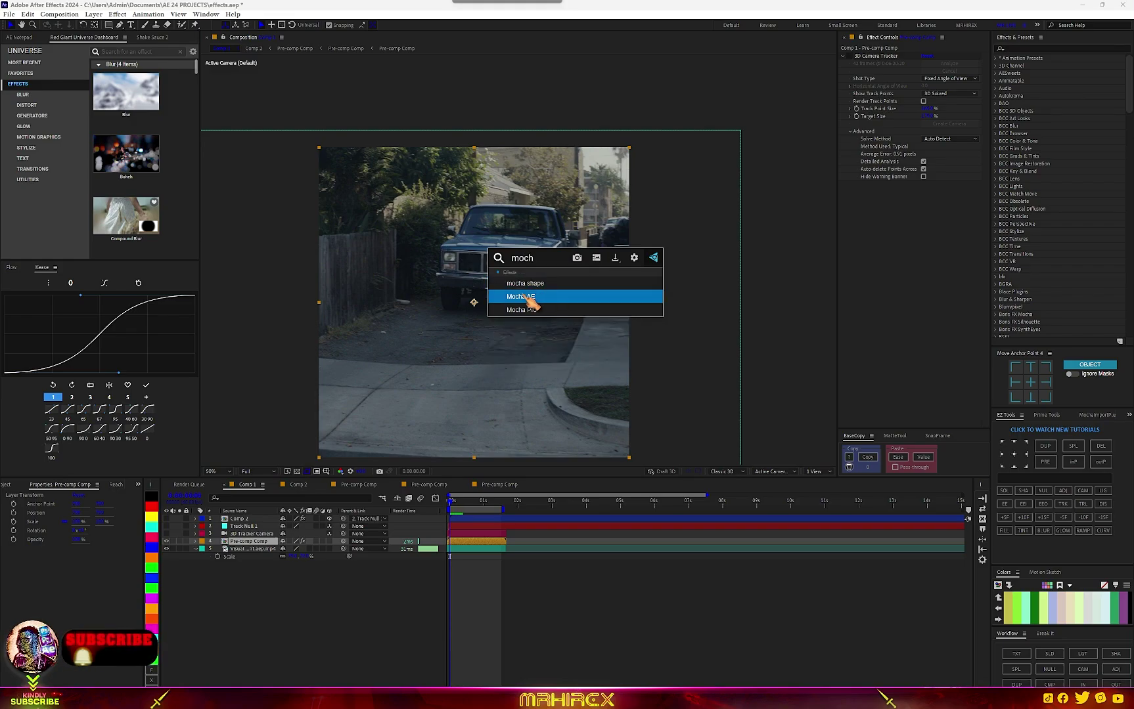
{"action": "left_click", "coordinate": [536, 311]}
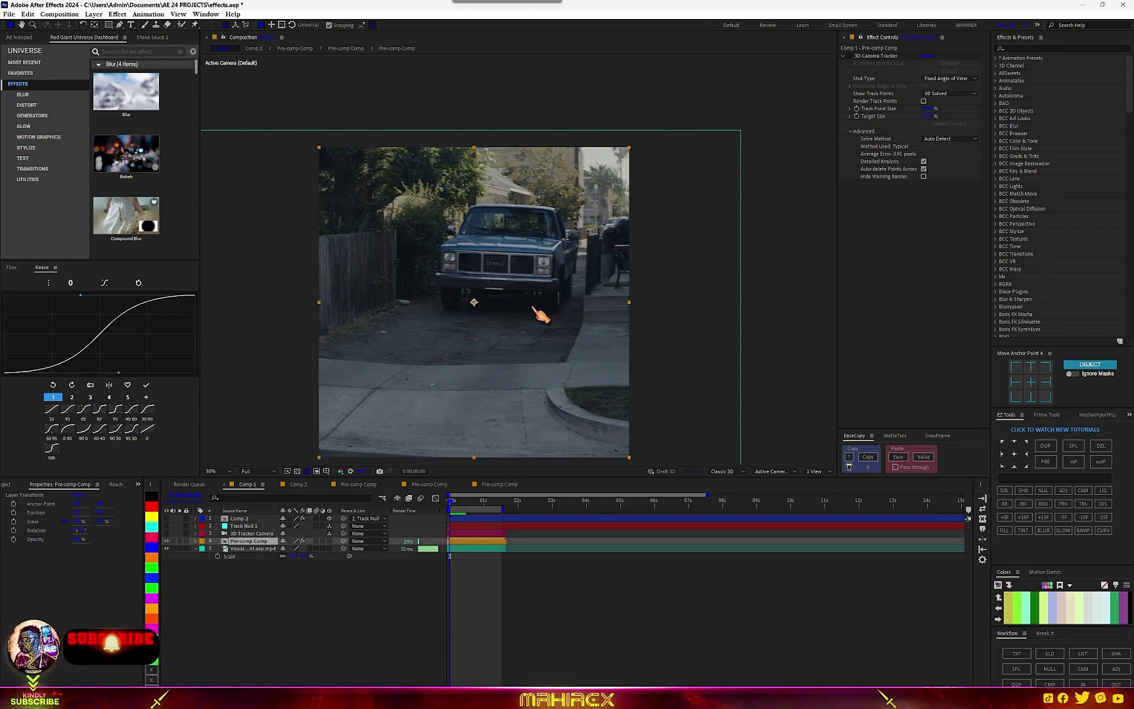
{"action": "left_click", "coordinate": [874, 207]}
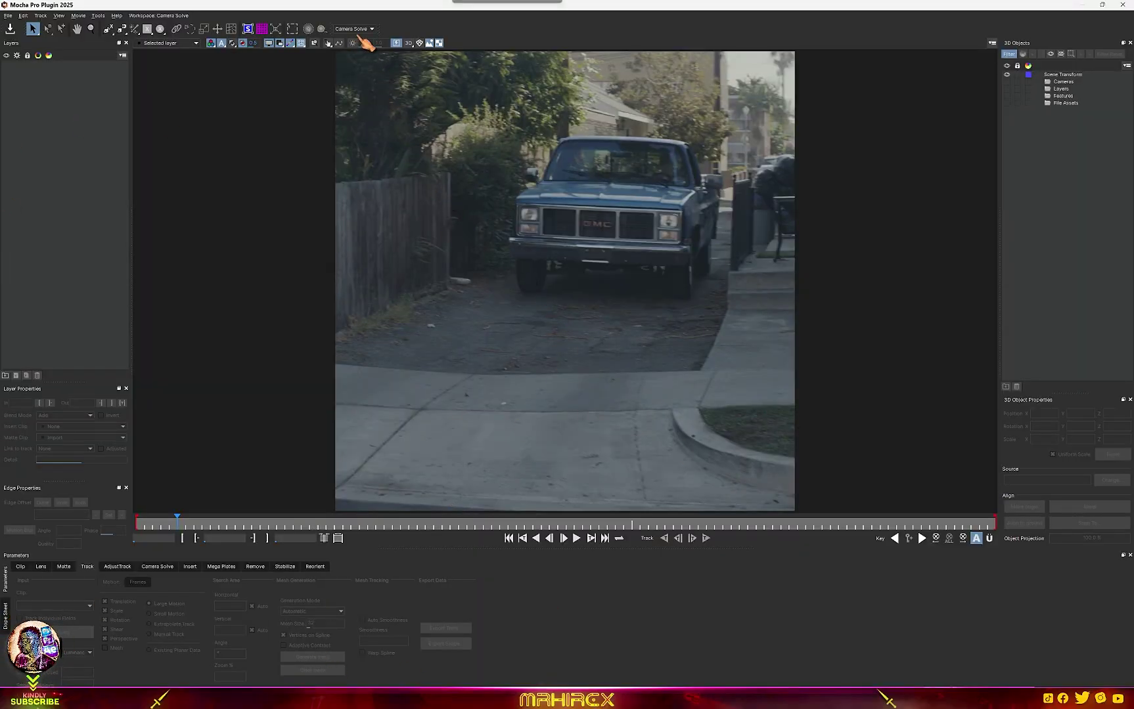
- Switch Mocha to the Essentials workspace and draw a four-point spline on the driveway in front of the truck
{"action": "left_click", "coordinate": [368, 31]}
{"action": "left_click", "coordinate": [366, 41]}
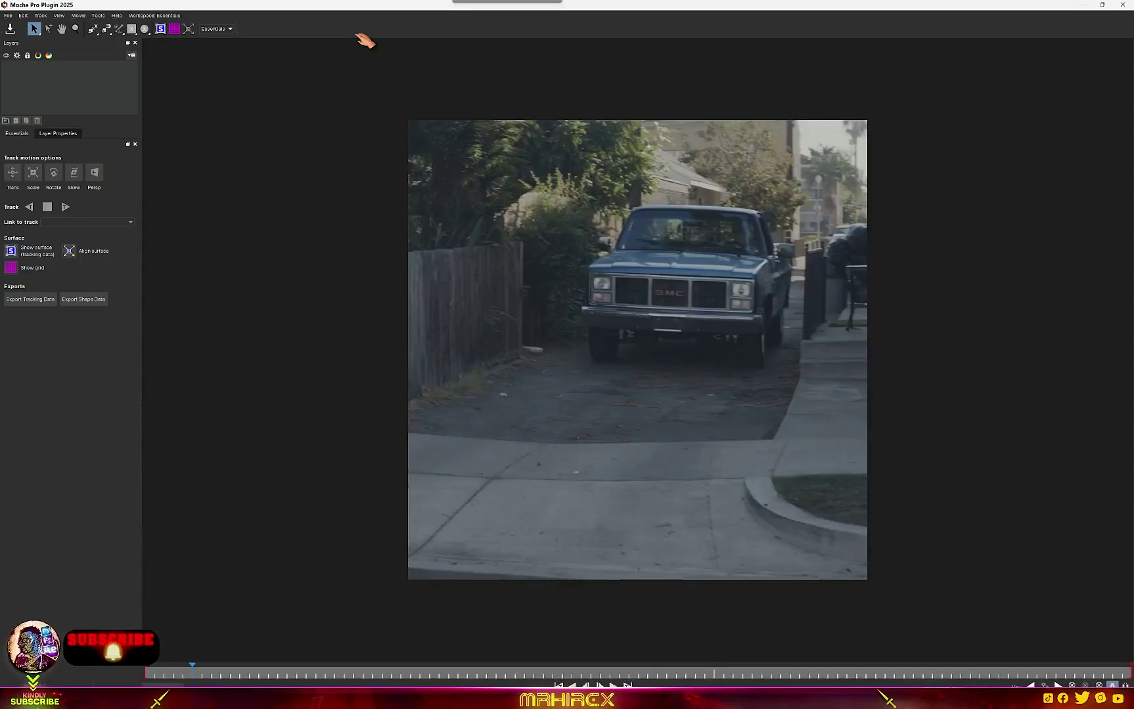
{"action": "left_click", "coordinate": [92, 29]}
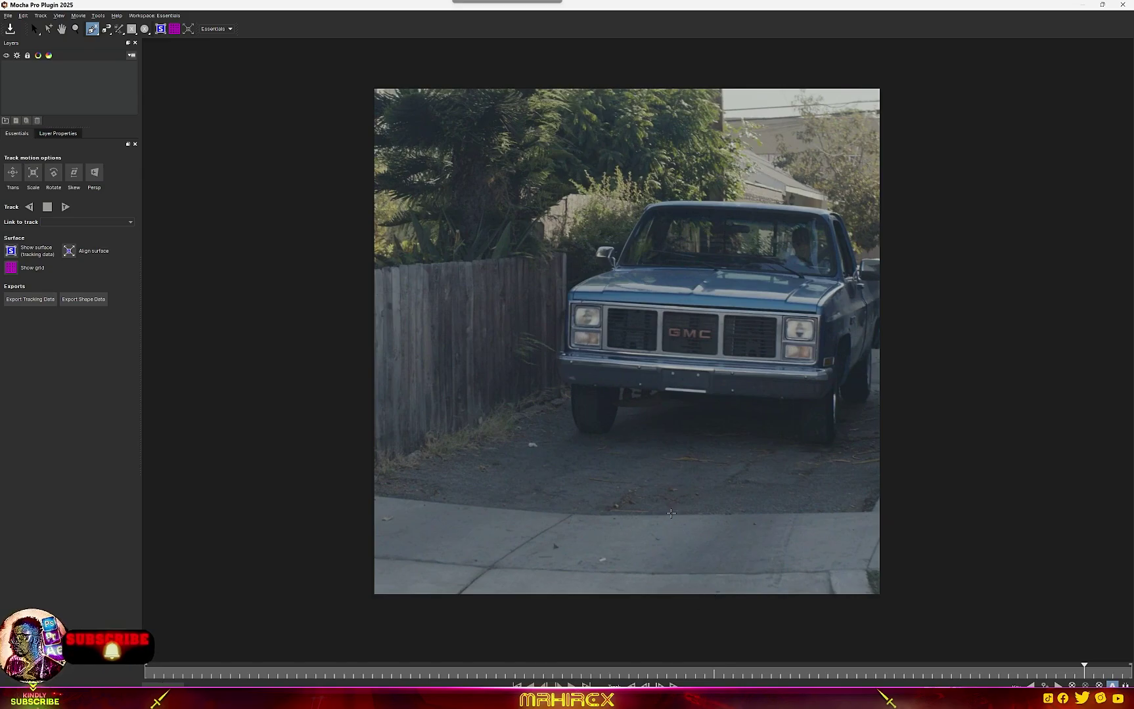
{"action": "left_click", "coordinate": [585, 455]}
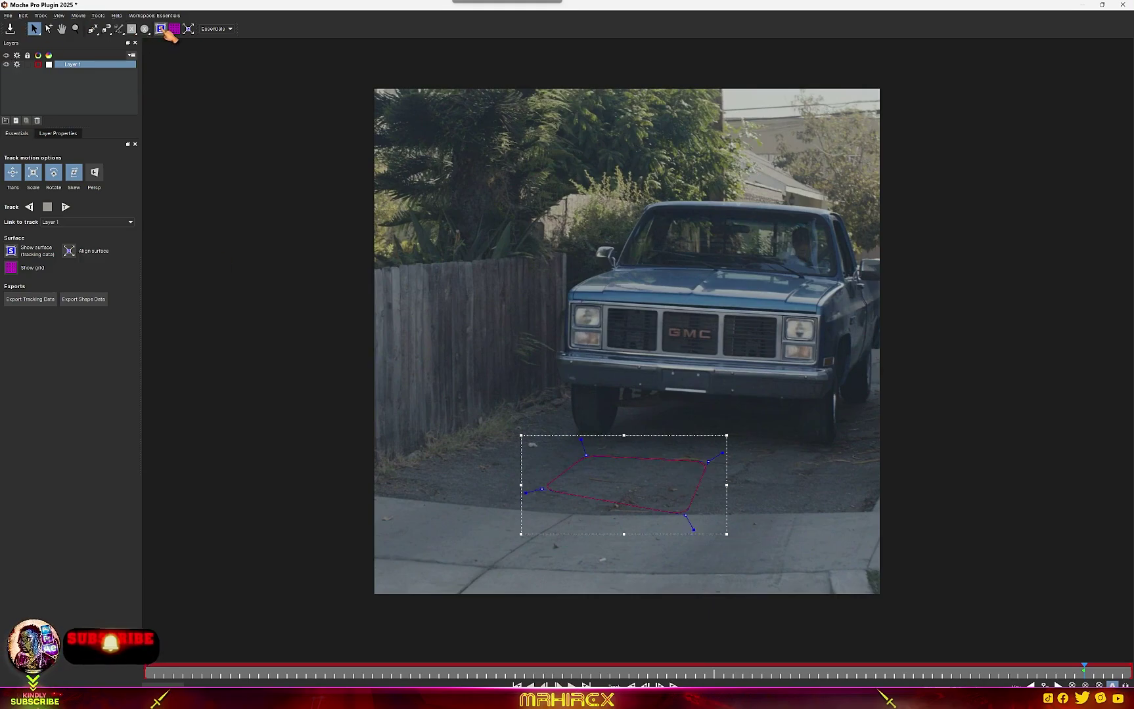
- Show the planar surface, check it against the grid, and adjust its corners to lie flat on the driveway
{"action": "left_click", "coordinate": [162, 30]}
{"action": "scroll", "coordinate": [597, 490], "scroll_direction": "up", "scroll_amount": 4}
{"action": "left_click_drag", "start_coordinate": [502, 419], "coordinate": [541, 356]}
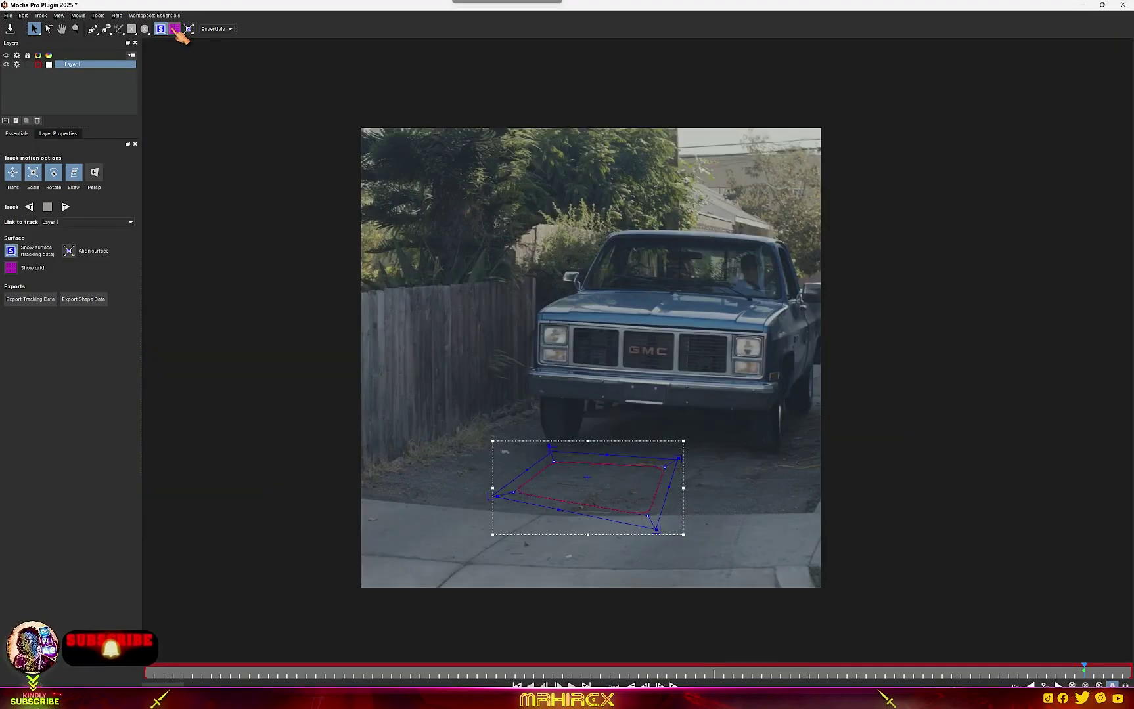
{"action": "left_click", "coordinate": [174, 30]}
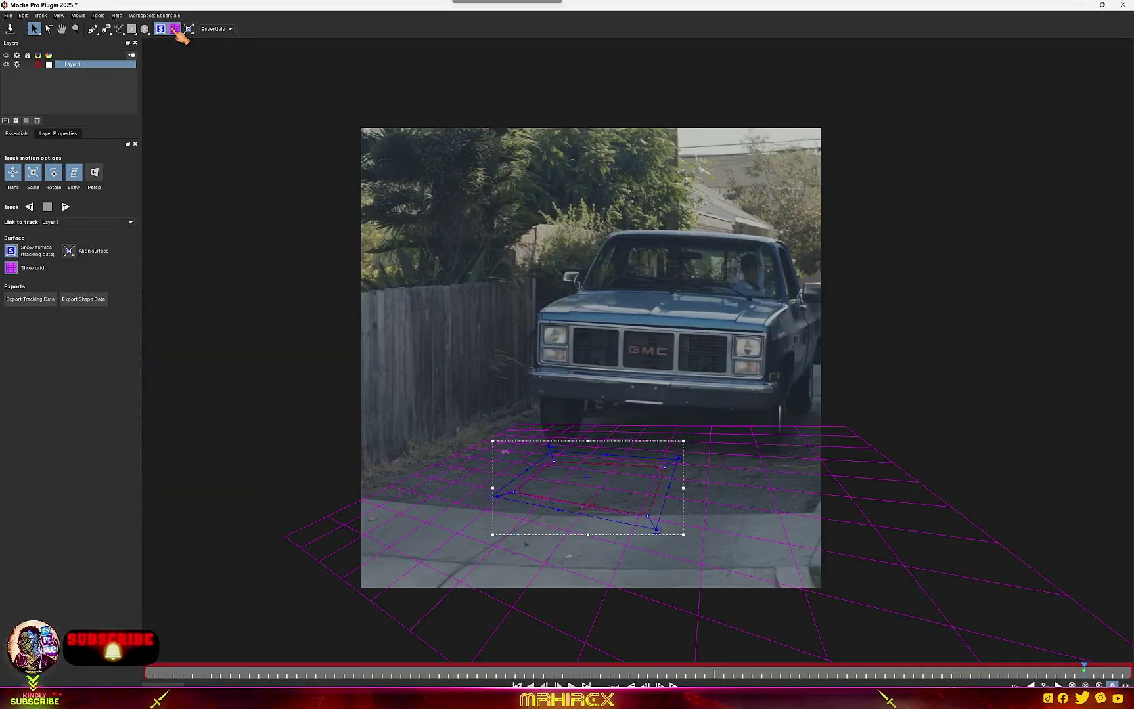
{"action": "scroll", "coordinate": [588, 481], "scroll_direction": "down", "scroll_amount": 2}
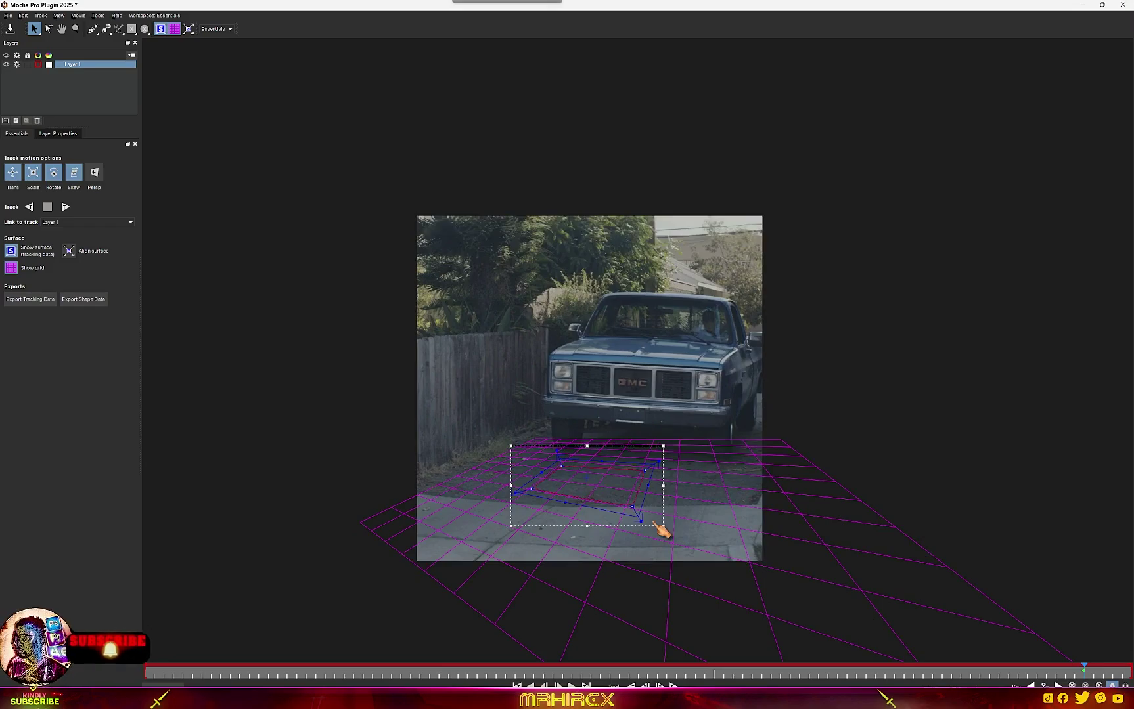
{"action": "left_click_drag", "start_coordinate": [641, 520], "coordinate": [665, 509]}
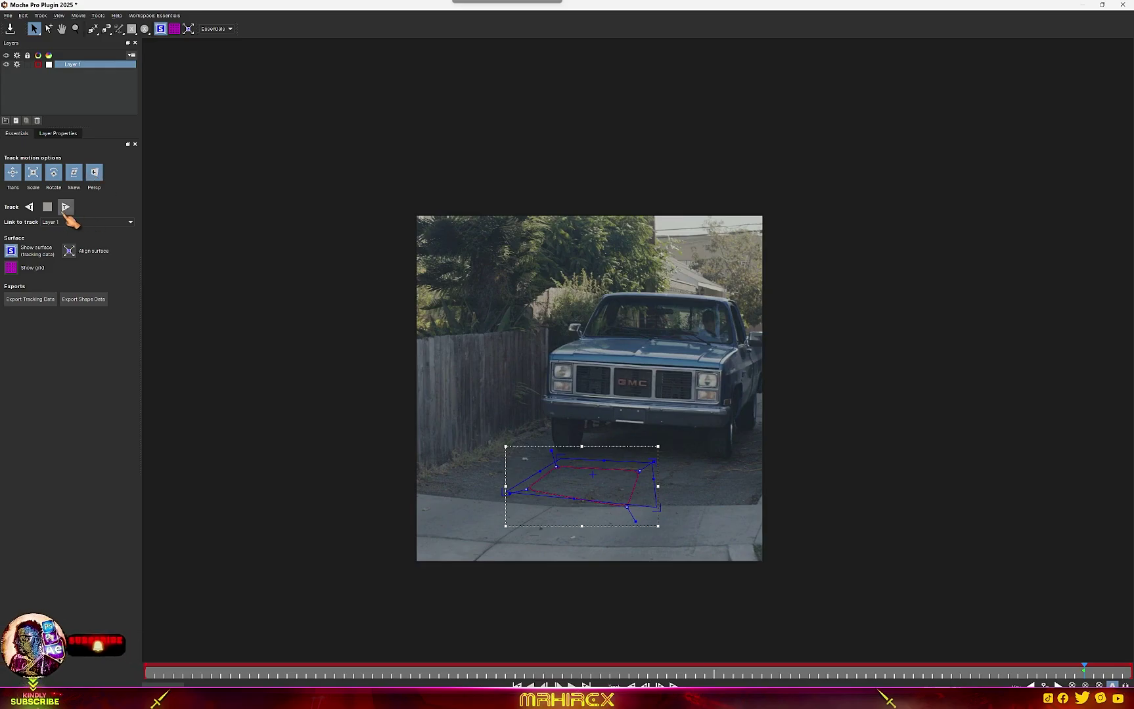
- Track the driveway shape backward with perspective motion enabled, save the Mocha project and exit to After Effects
{"action": "left_click", "coordinate": [29, 207]}
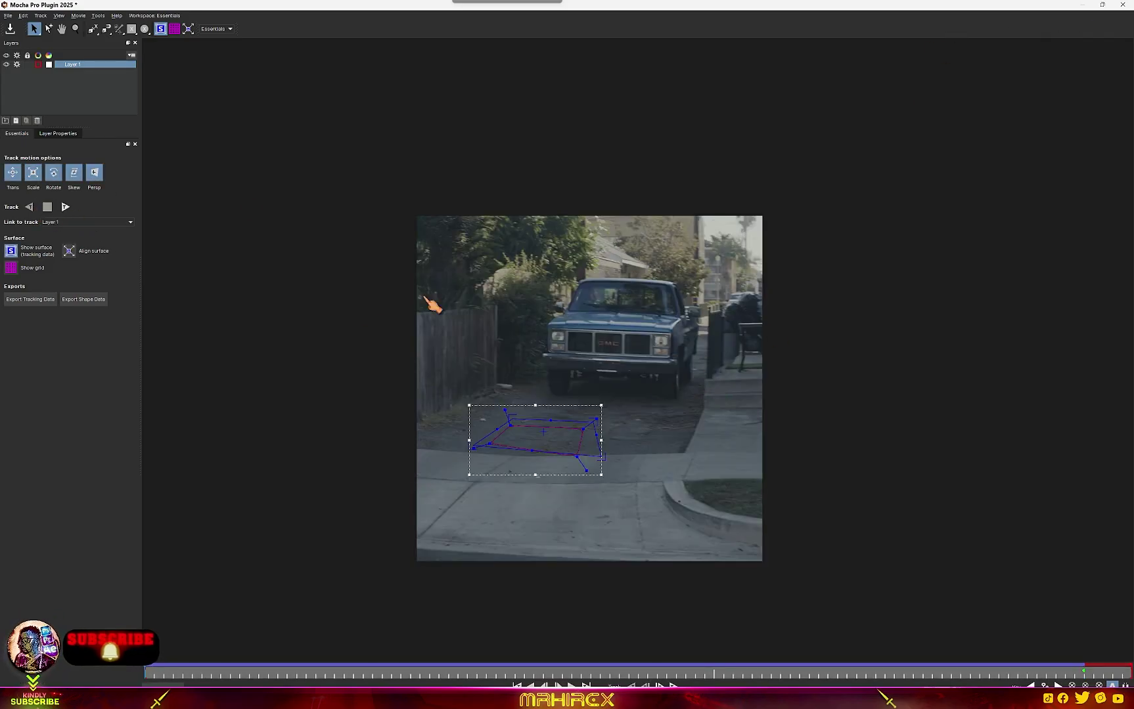
{"action": "left_click", "coordinate": [10, 30]}
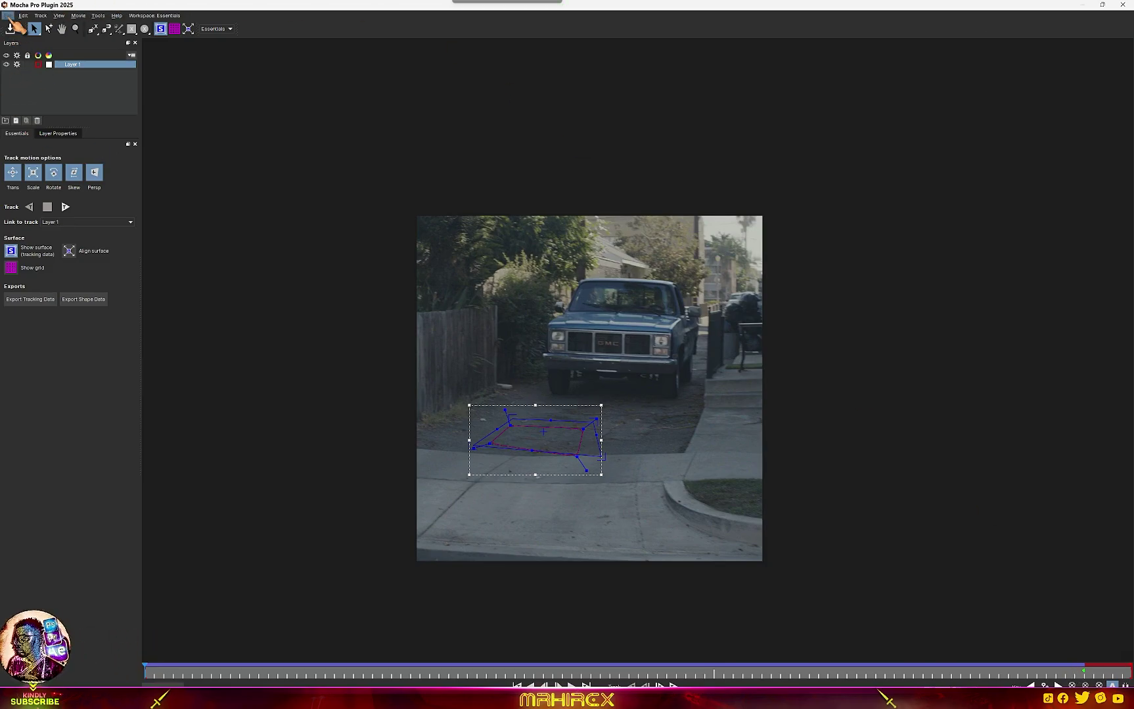
{"action": "left_click", "coordinate": [9, 16]}
{"action": "left_click", "coordinate": [42, 170]}
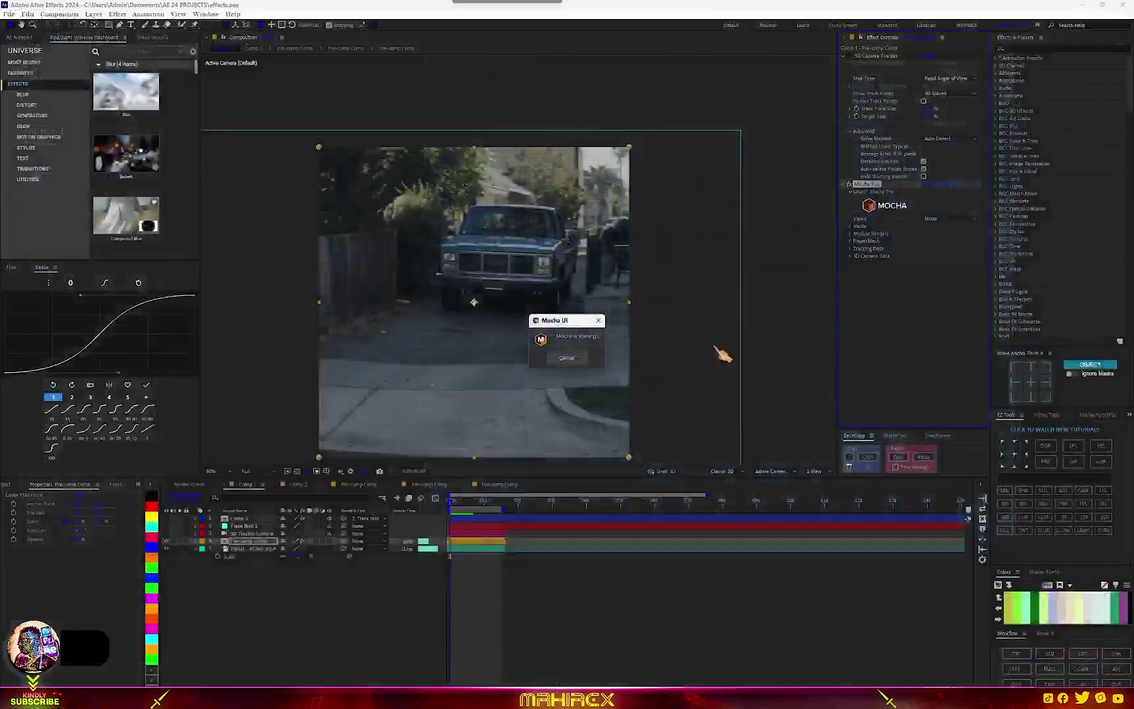
- Create the Mocha track data in the effect and add a null layer named "data"
{"action": "left_click", "coordinate": [850, 250]}
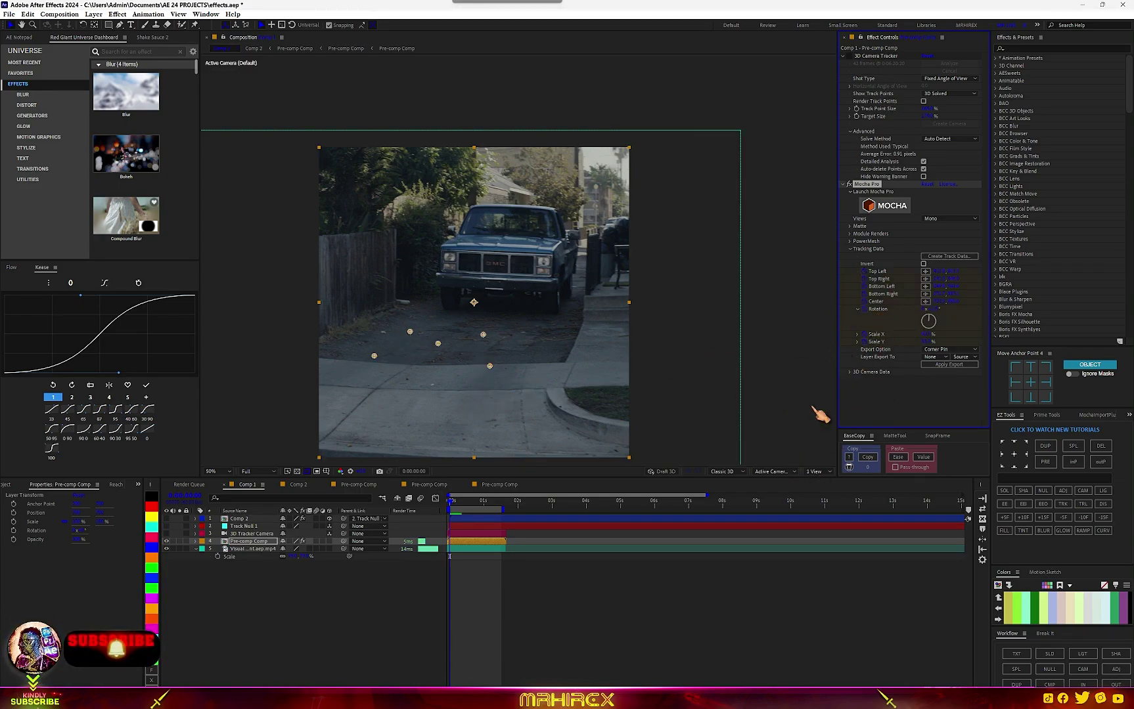
{"action": "right_click", "coordinate": [290, 596]}
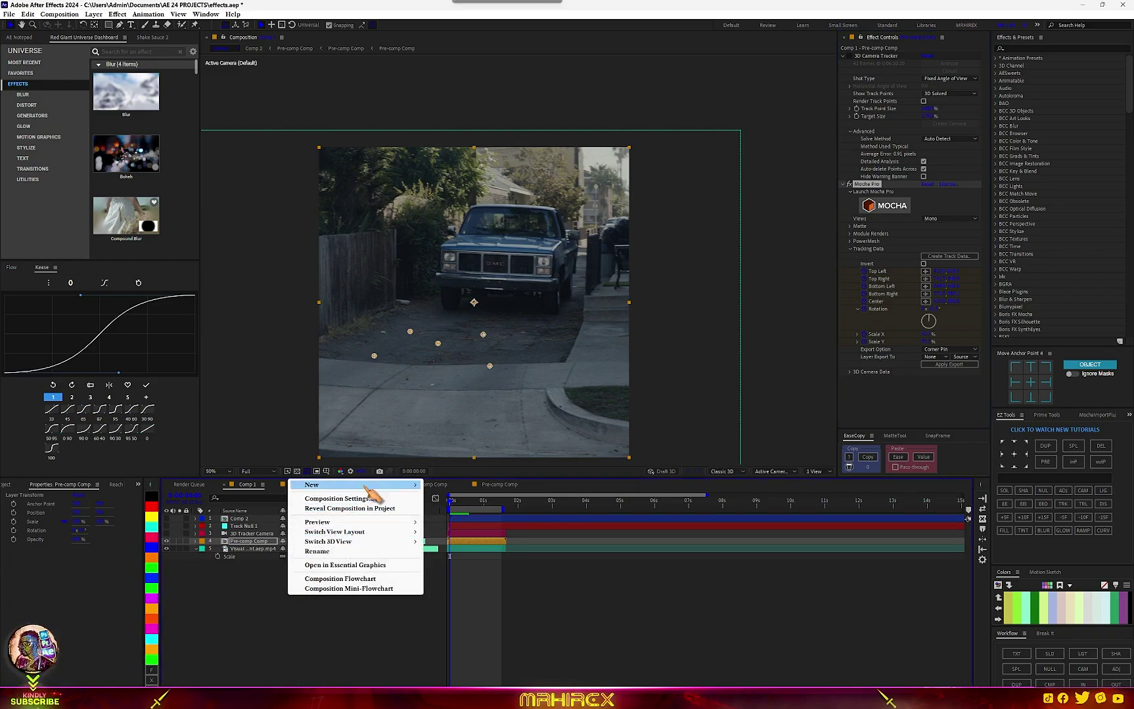
{"action": "left_click", "coordinate": [460, 529]}
{"action": "right_click", "coordinate": [244, 543]}
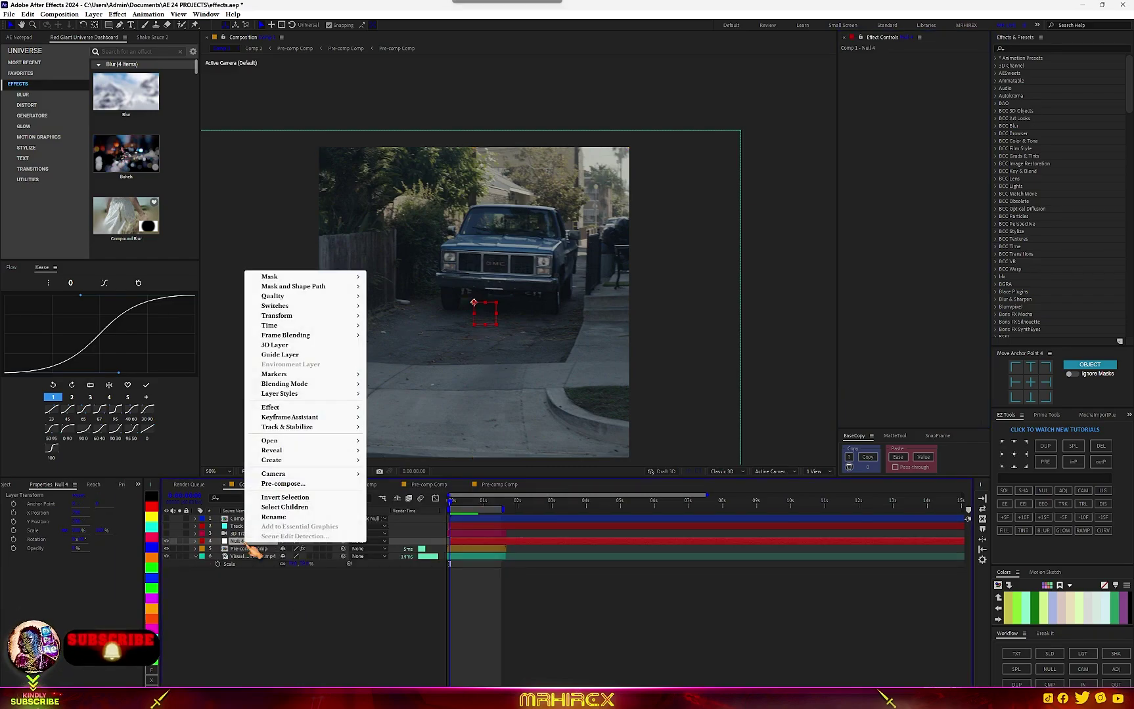
{"action": "left_click", "coordinate": [281, 518]}
{"action": "type", "text": "data"}
{"action": "key", "text": "Return"}
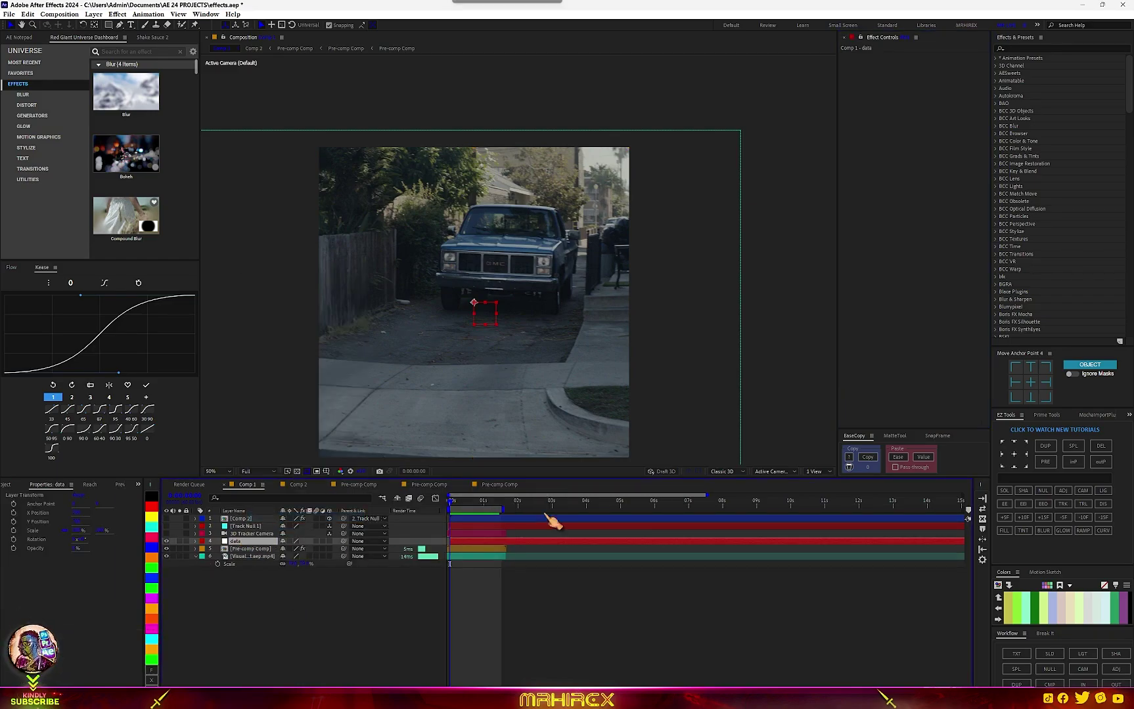
- Export the Mocha tracking data as Transform to the data null using Effects & Masks
{"action": "left_click", "coordinate": [252, 550]}
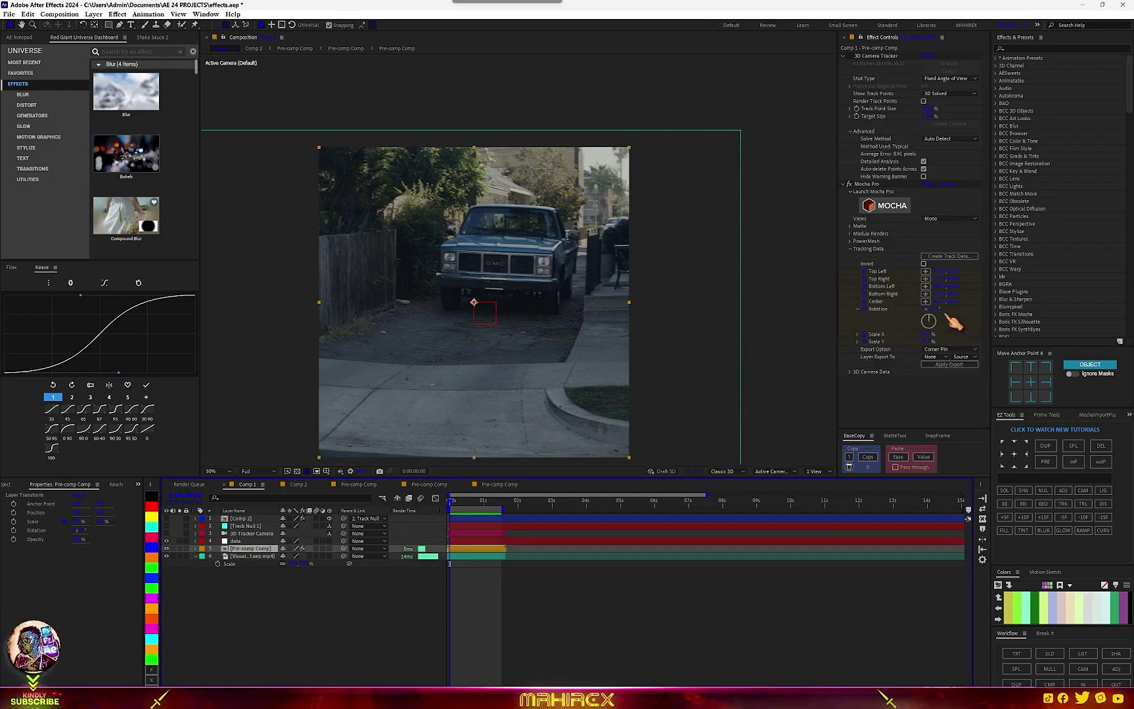
{"action": "left_click", "coordinate": [953, 350]}
{"action": "left_click", "coordinate": [953, 378]}
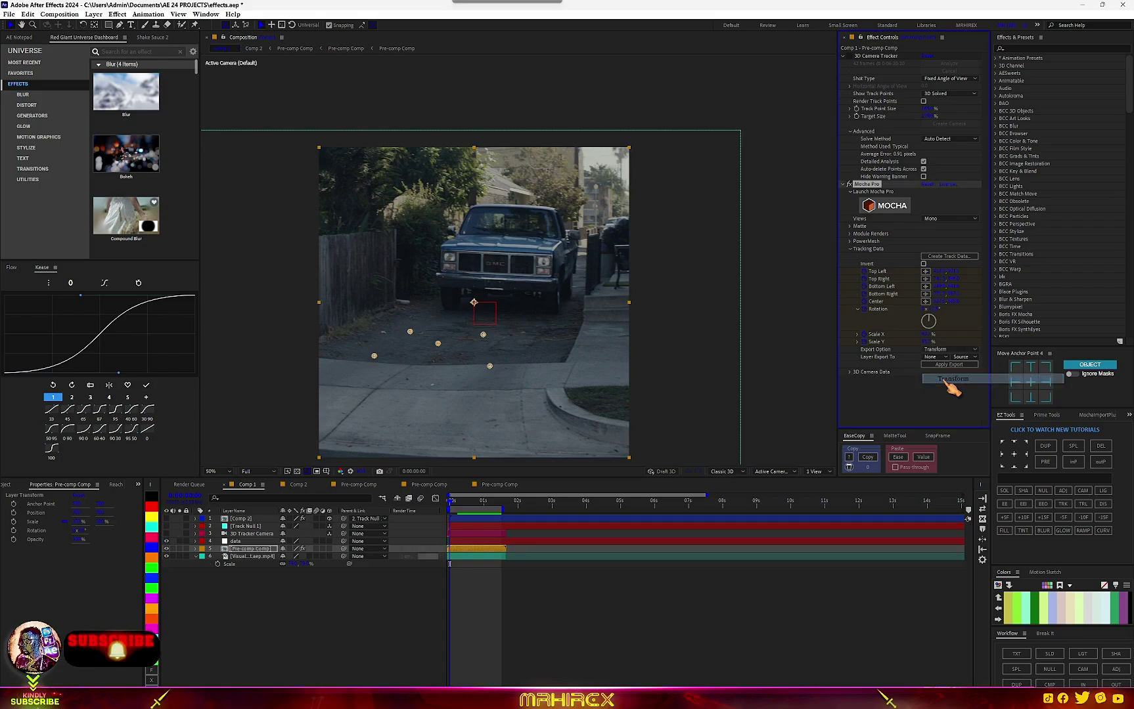
{"action": "left_click", "coordinate": [933, 357]}
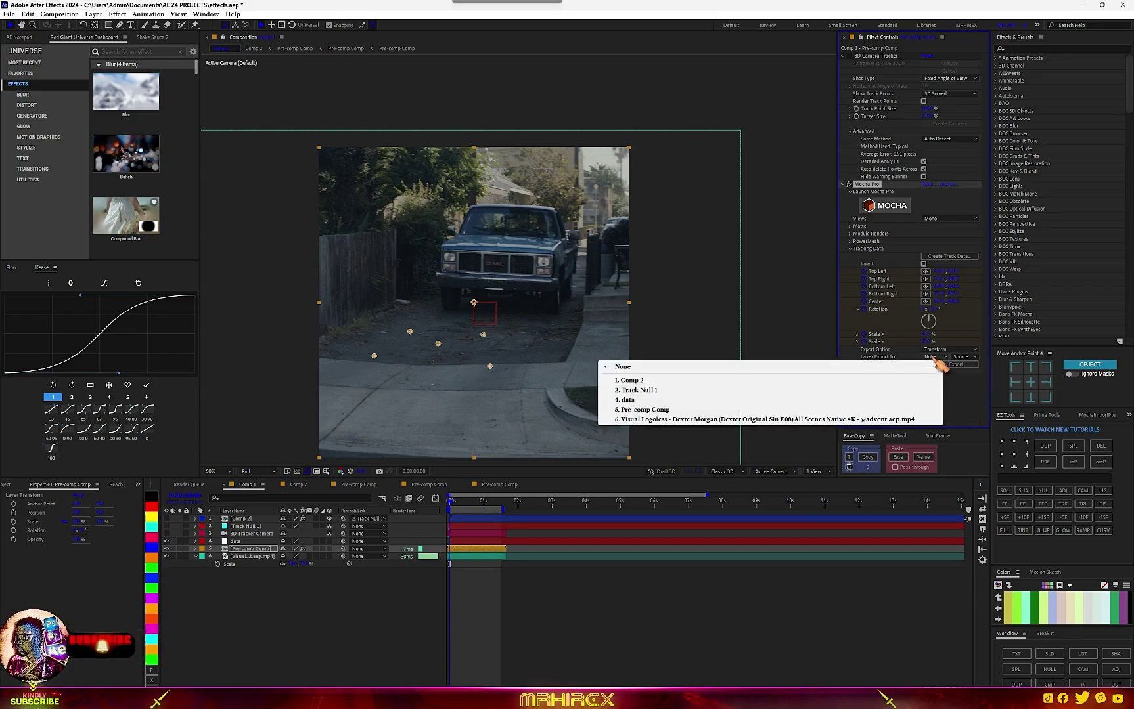
{"action": "left_click", "coordinate": [638, 400]}
{"action": "left_click", "coordinate": [960, 357]}
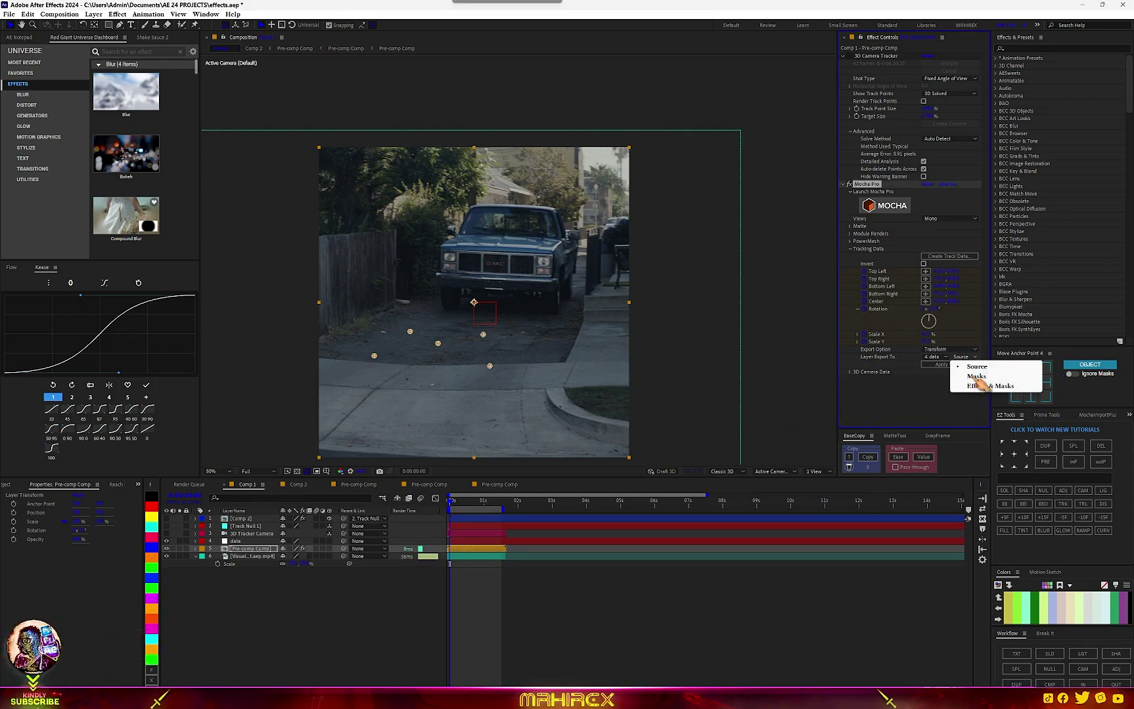
{"action": "left_click", "coordinate": [988, 386]}
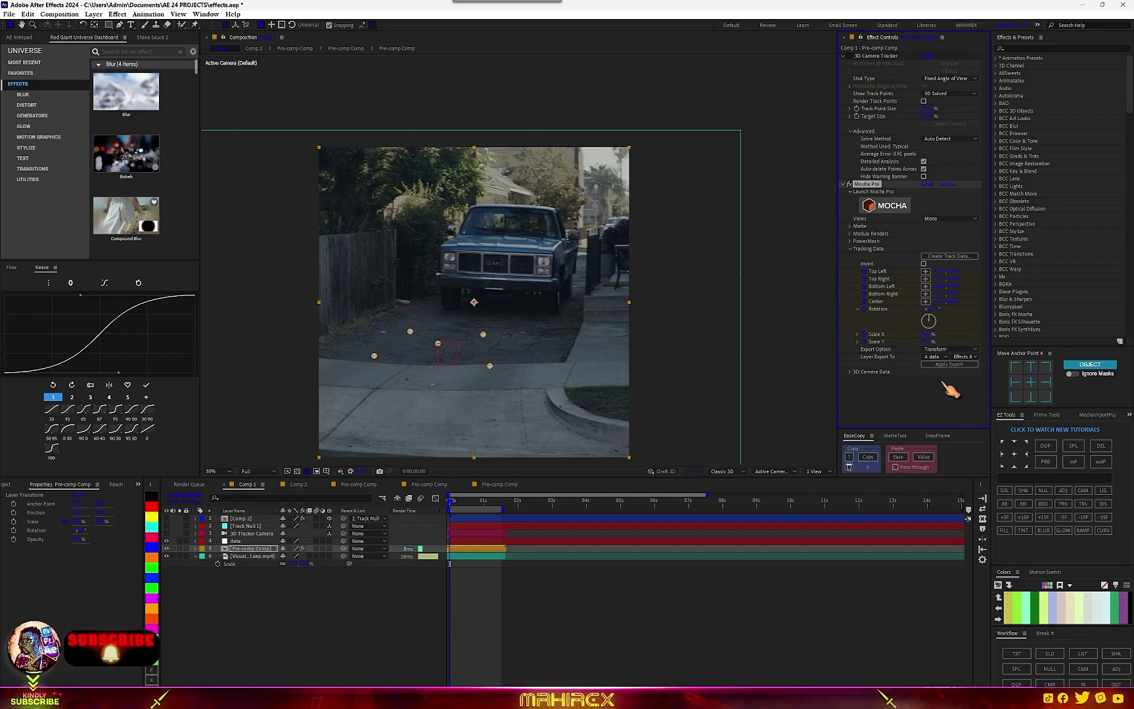
- Select the data null and scrub through the clip to check that it follows the driveway
{"action": "left_click", "coordinate": [236, 542]}
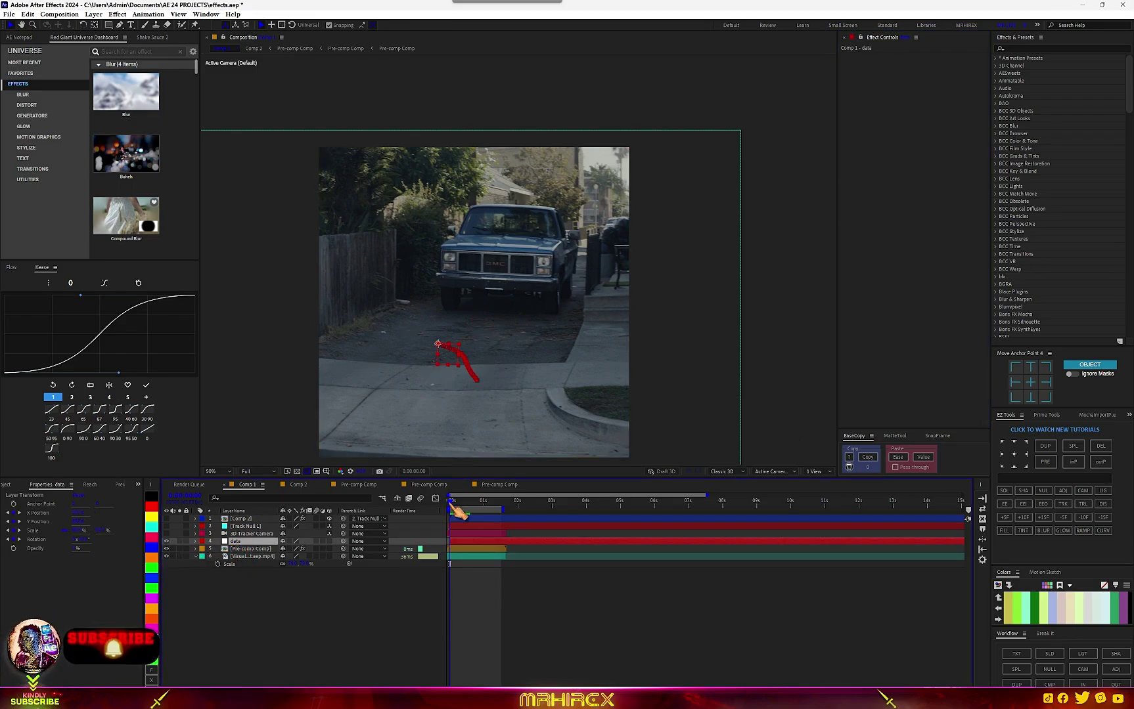
{"action": "left_click_drag", "start_coordinate": [451, 502], "coordinate": [455, 501]}
{"action": "scroll", "coordinate": [454, 411], "scroll_direction": "up", "scroll_amount": 2}
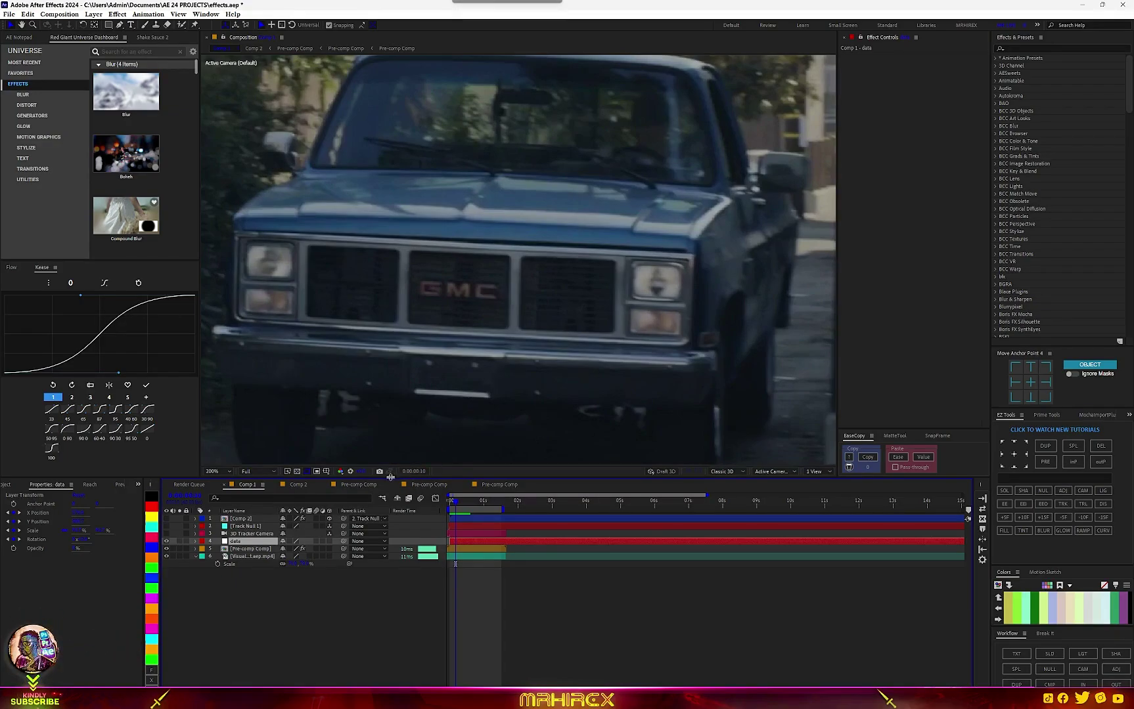
{"action": "key", "text": "comma"}
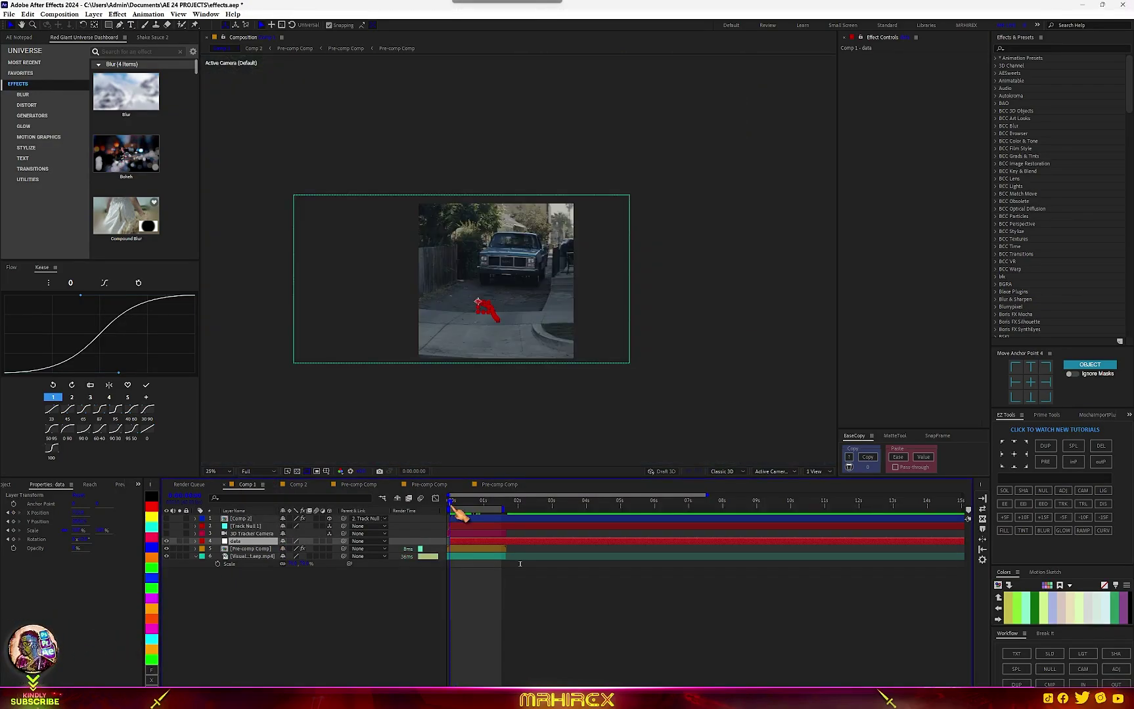
{"action": "left_click_drag", "start_coordinate": [451, 503], "coordinate": [507, 500]}
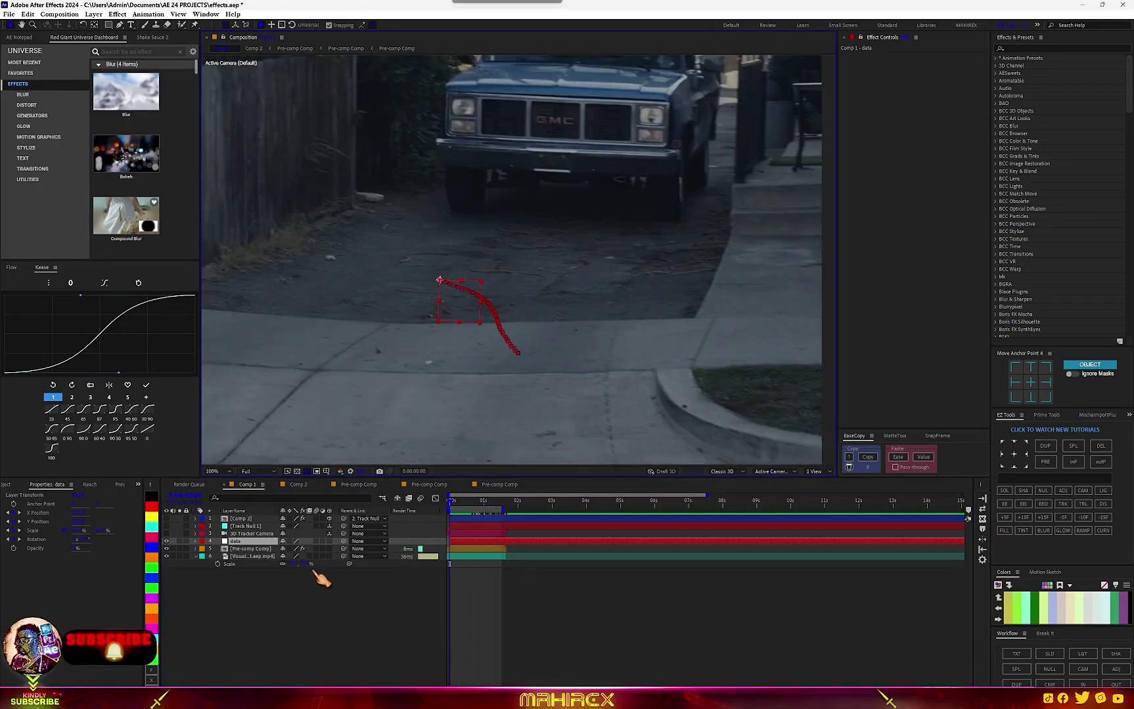
- Add a sample text layer above Comp 2, make it 3D, lay it flat on the driveway and parent it to the data null
{"action": "left_click", "coordinate": [249, 519]}
{"action": "left_click", "coordinate": [1025, 652]}
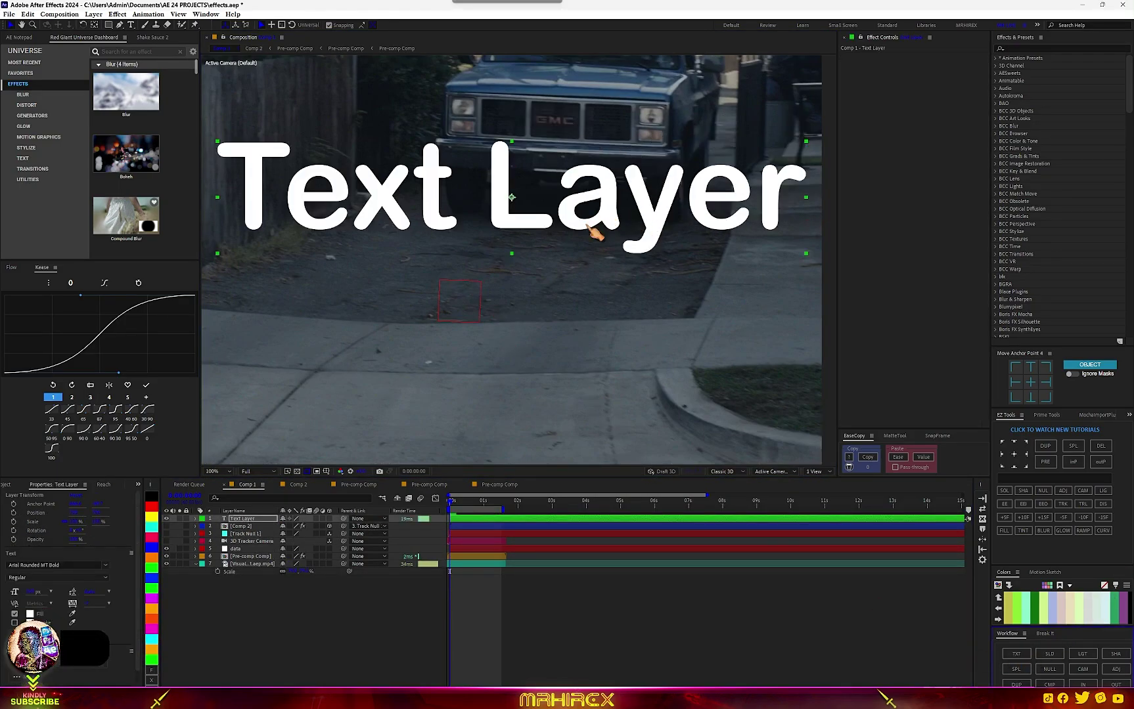
{"action": "left_click", "coordinate": [329, 519]}
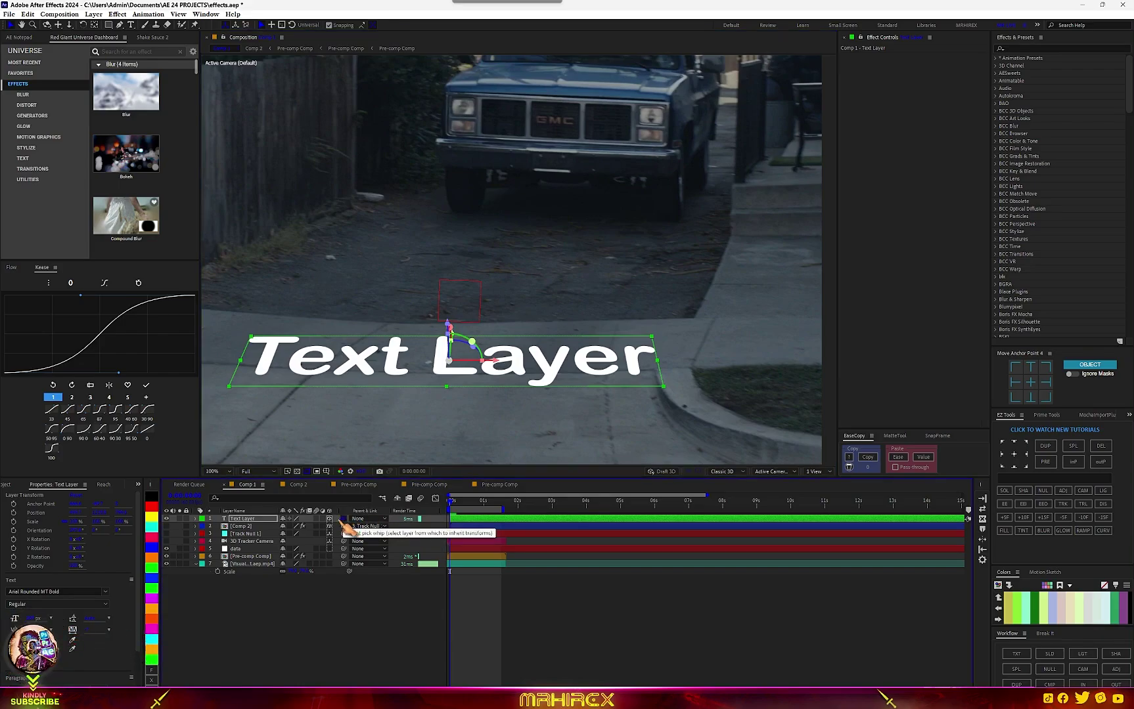
{"action": "left_click_drag", "start_coordinate": [343, 518], "coordinate": [236, 550]}
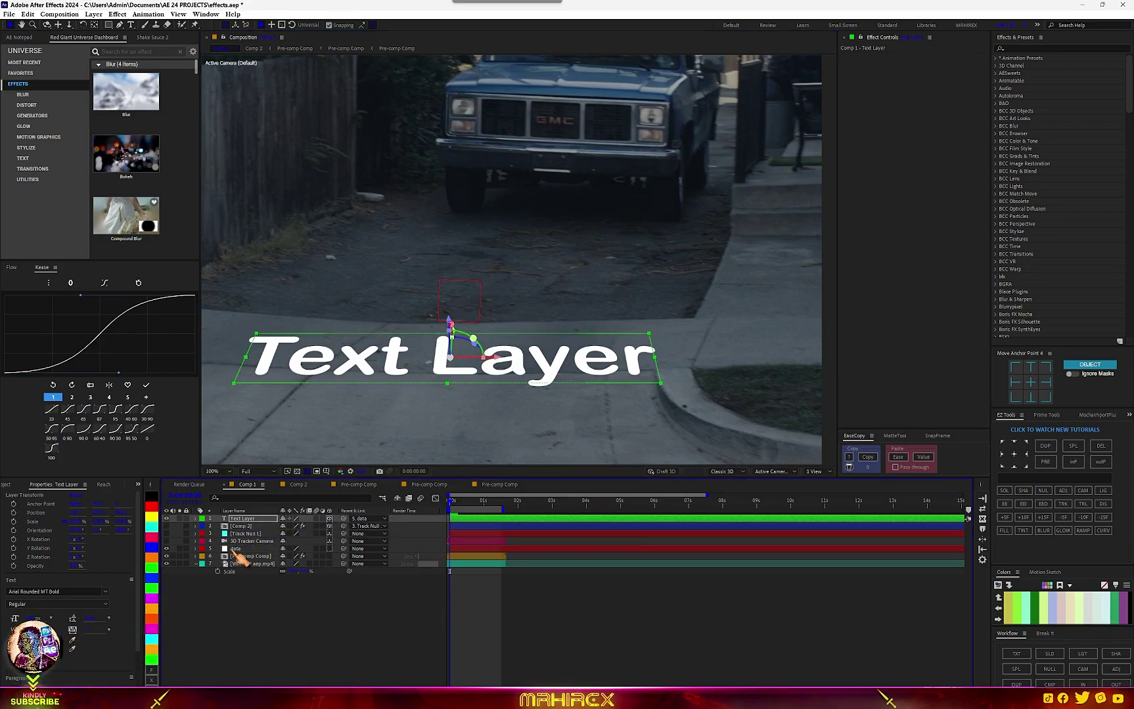
- Lower the preview resolution to Quarter and play the clip to check how the text sticks to the driveway
{"action": "left_click", "coordinate": [258, 472]}
{"action": "left_click", "coordinate": [264, 523]}
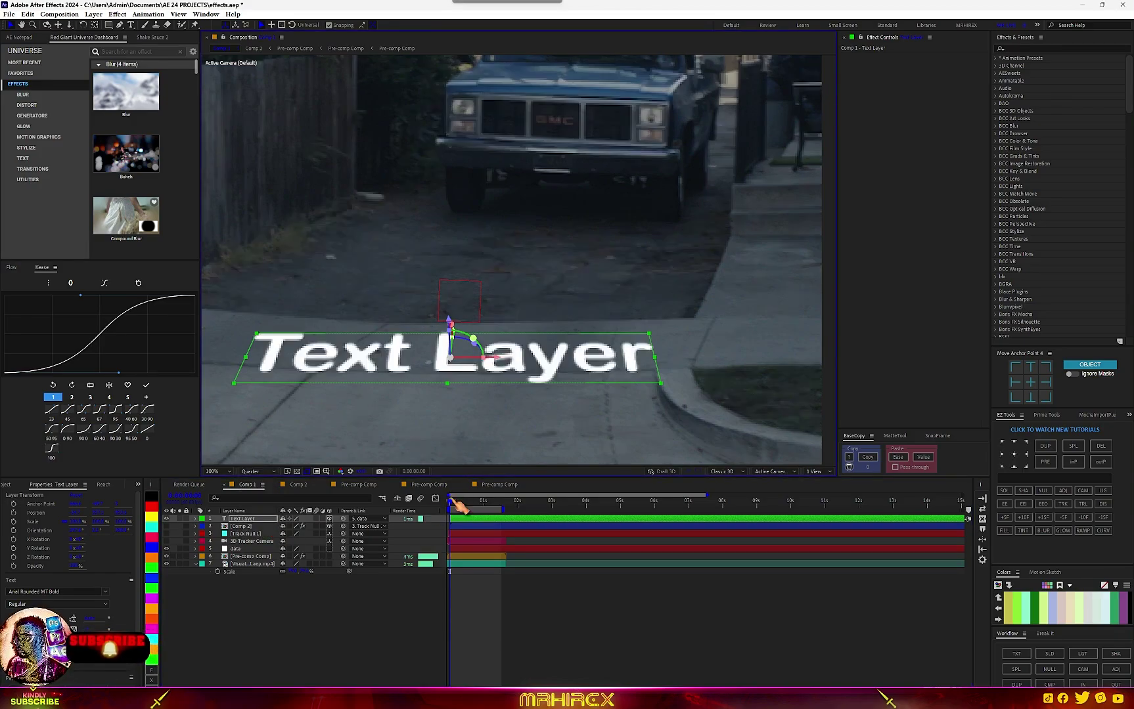
{"action": "left_click_drag", "start_coordinate": [451, 500], "coordinate": [420, 528]}
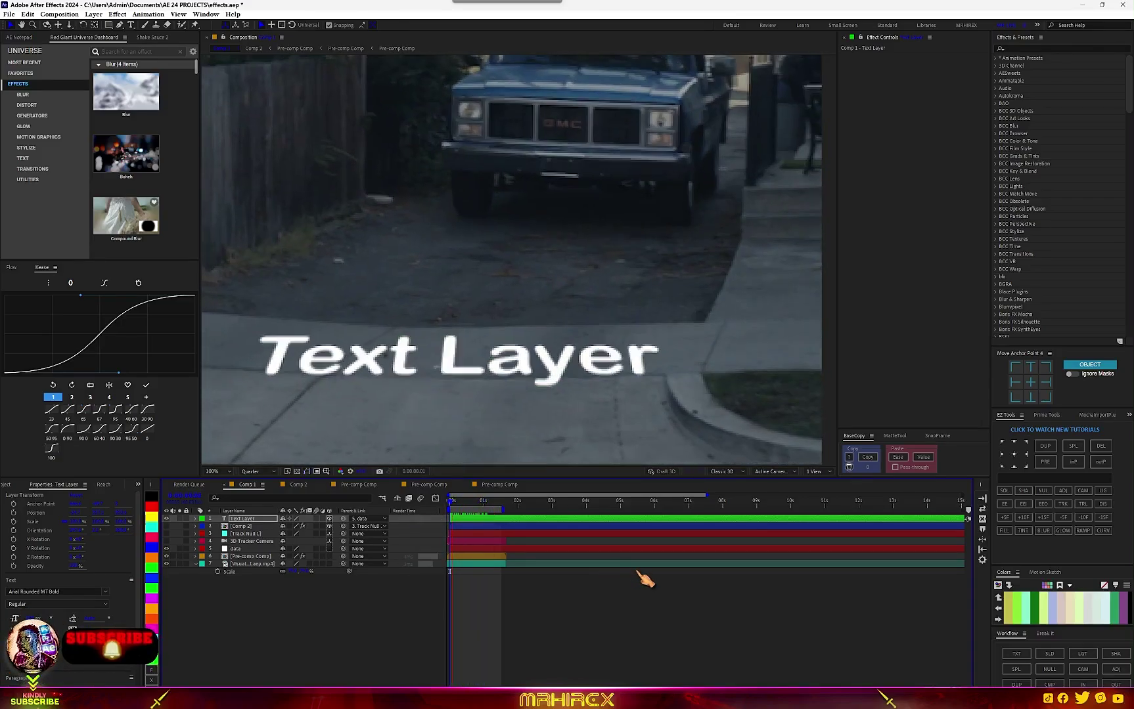
- Restore Full preview resolution, apply Shadow Studio 3 to the text layer and check the shadow at other frames
{"action": "left_click", "coordinate": [250, 471]}
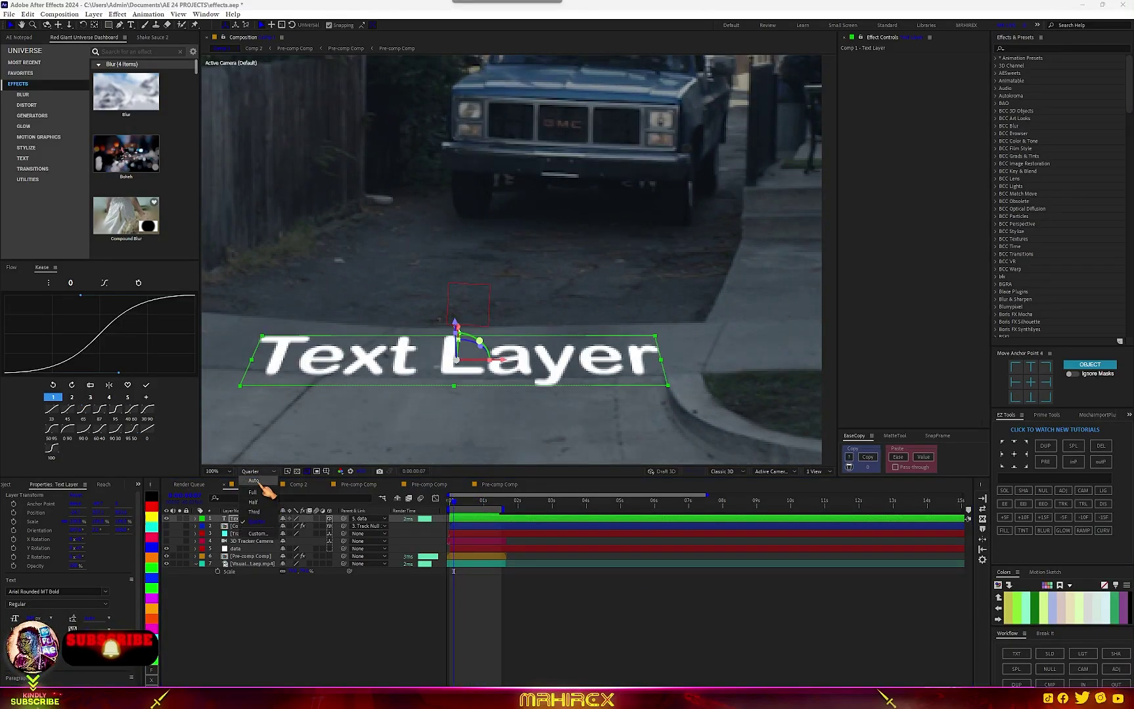
{"action": "left_click", "coordinate": [253, 492]}
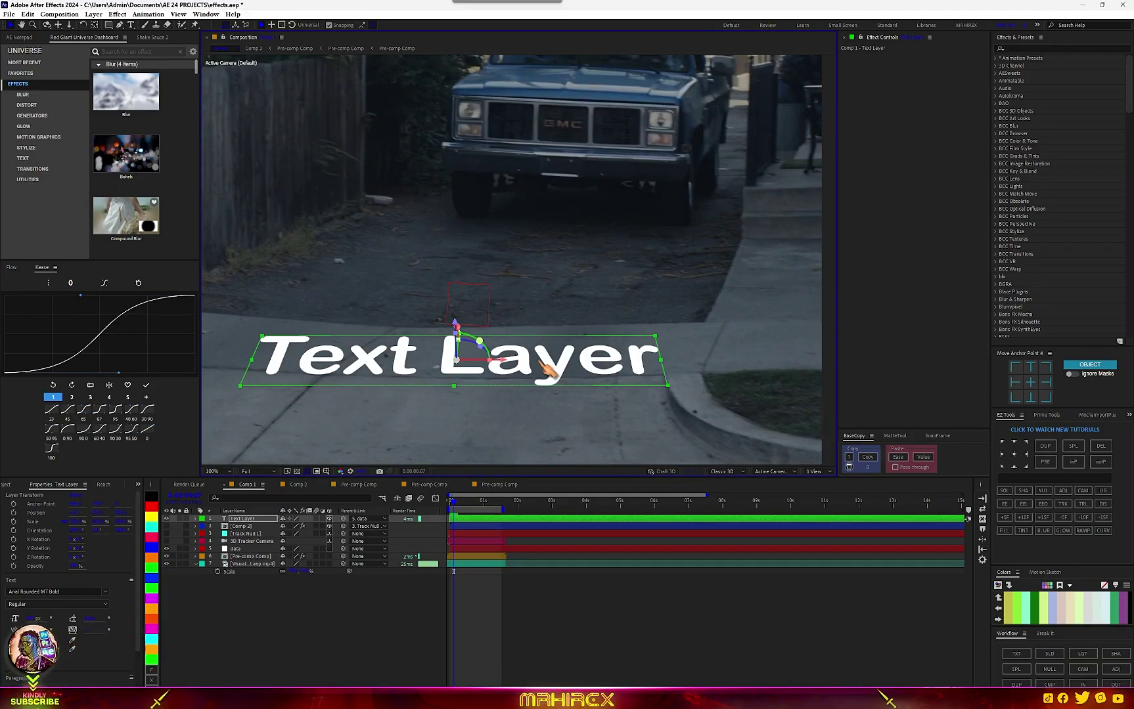
{"action": "key", "text": "ctrl+space"}
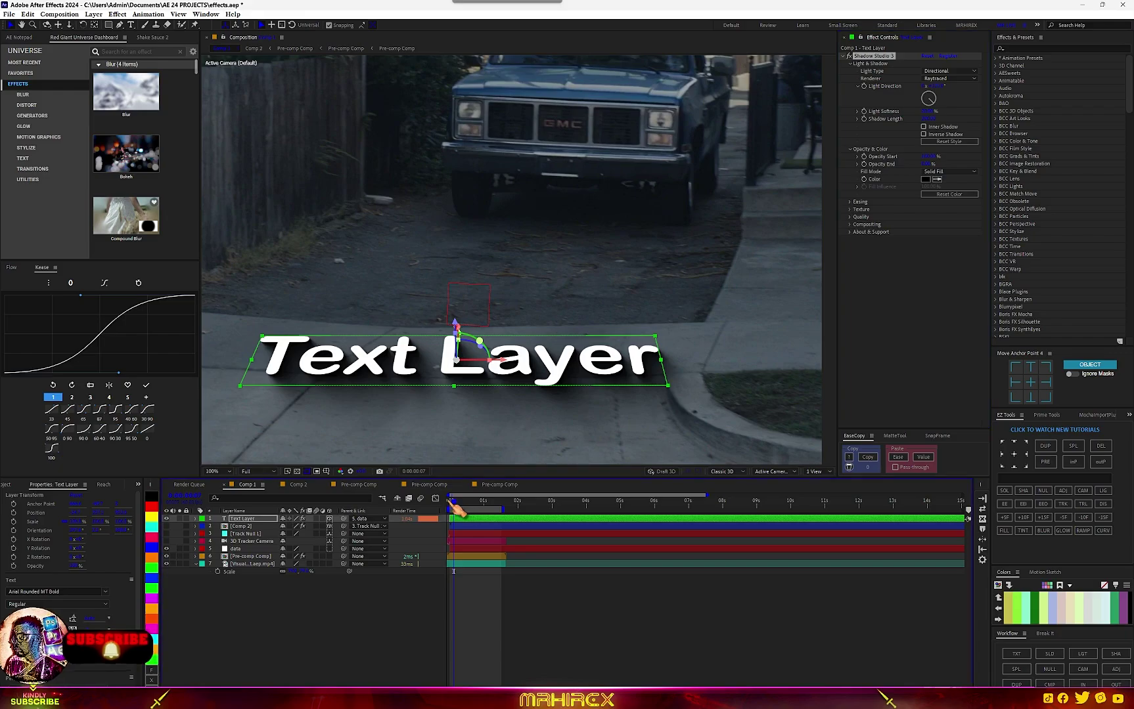
{"action": "left_click_drag", "start_coordinate": [453, 502], "coordinate": [457, 501]}
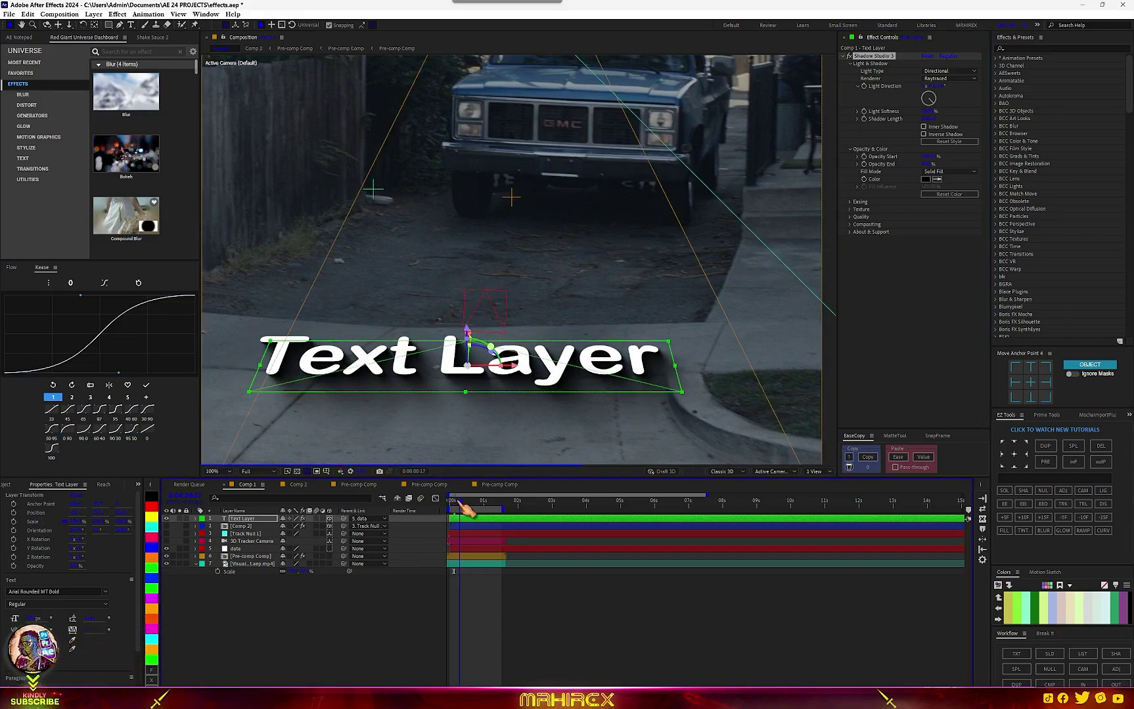
{"action": "left_click", "coordinate": [480, 500]}
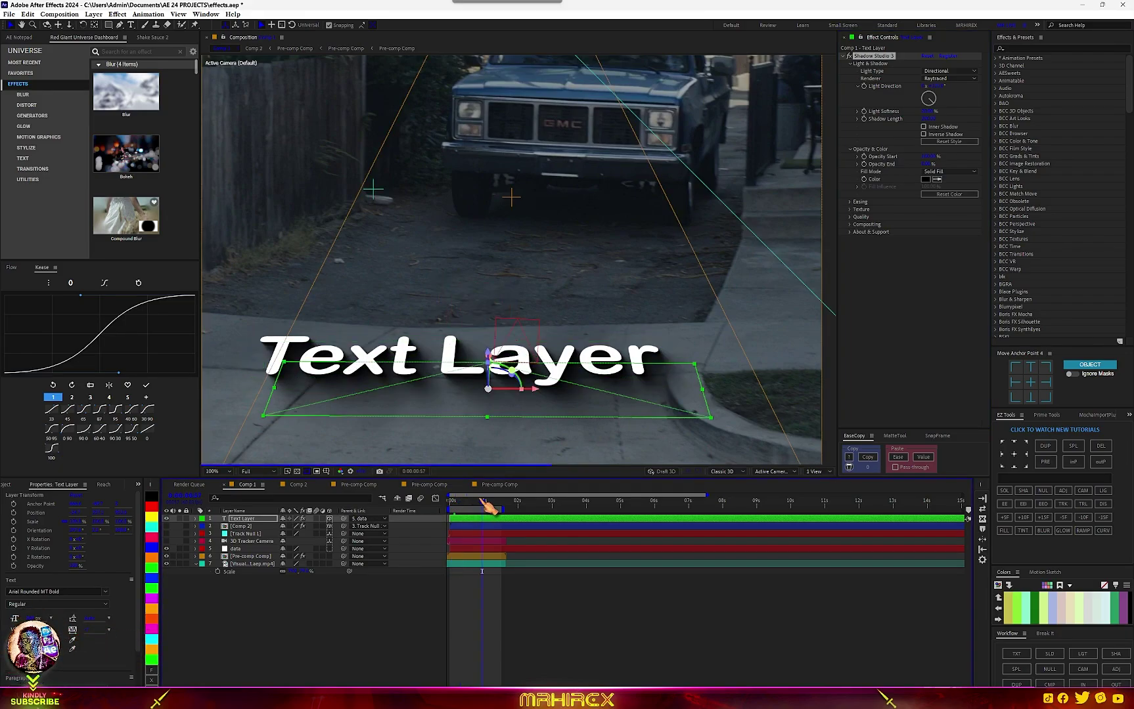
{"action": "scroll", "coordinate": [604, 383], "scroll_direction": "down", "scroll_amount": 1}
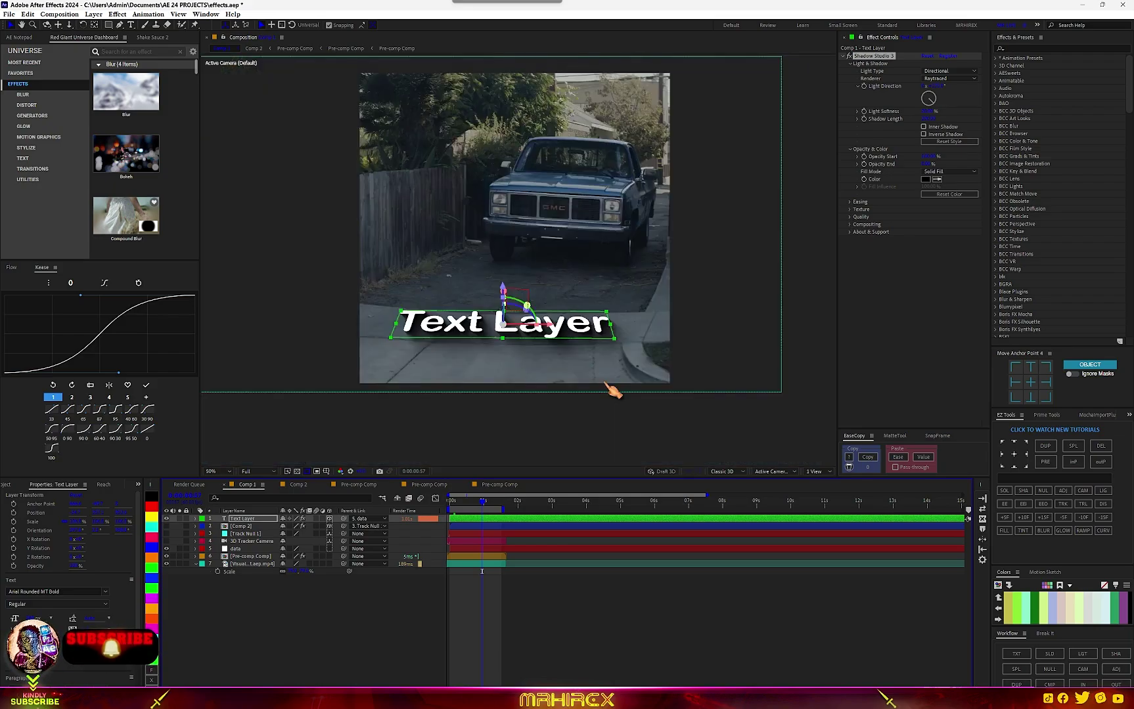
- Apply the Deep Glow 2 effect to the Comp 2 title layer
{"action": "scroll", "coordinate": [613, 392], "scroll_direction": "up", "scroll_amount": 2}
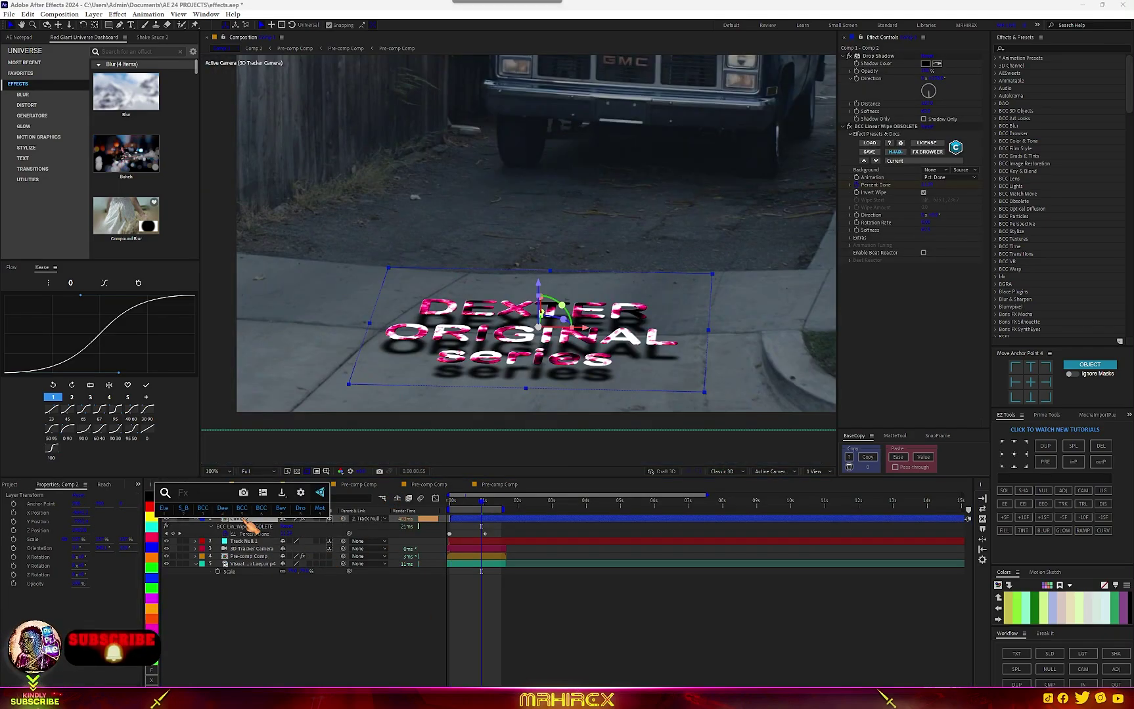
{"action": "type", "text": "b"}
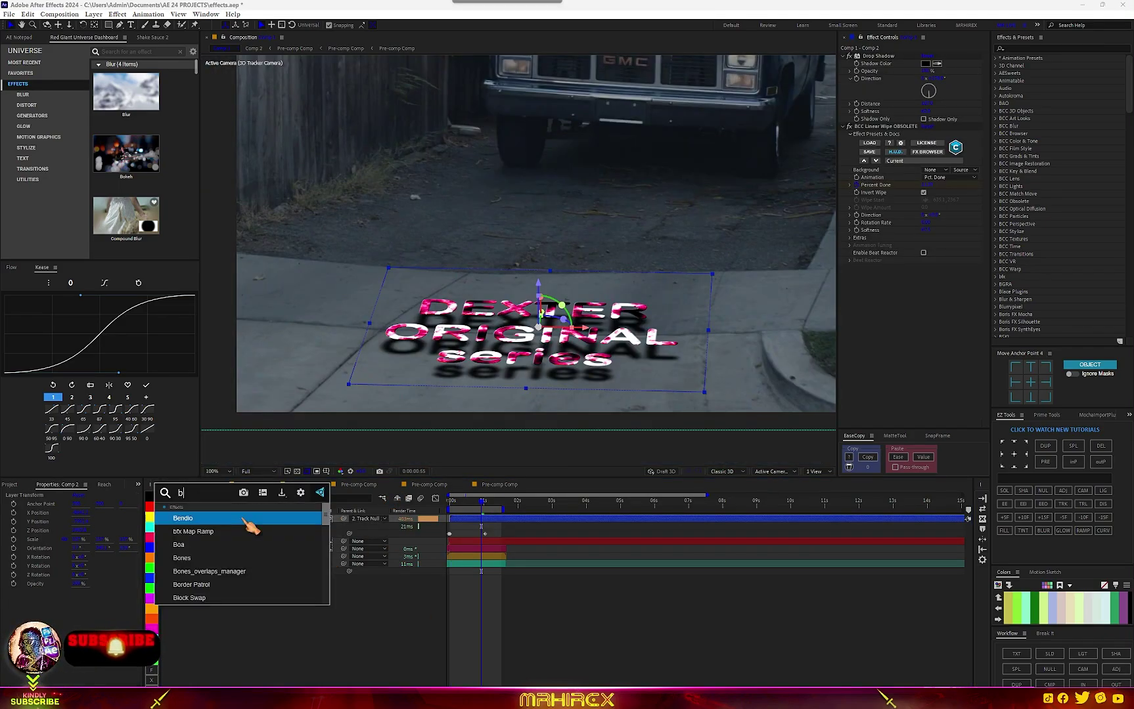
{"action": "key", "text": "BackSpace"}
{"action": "type", "text": "dee"}
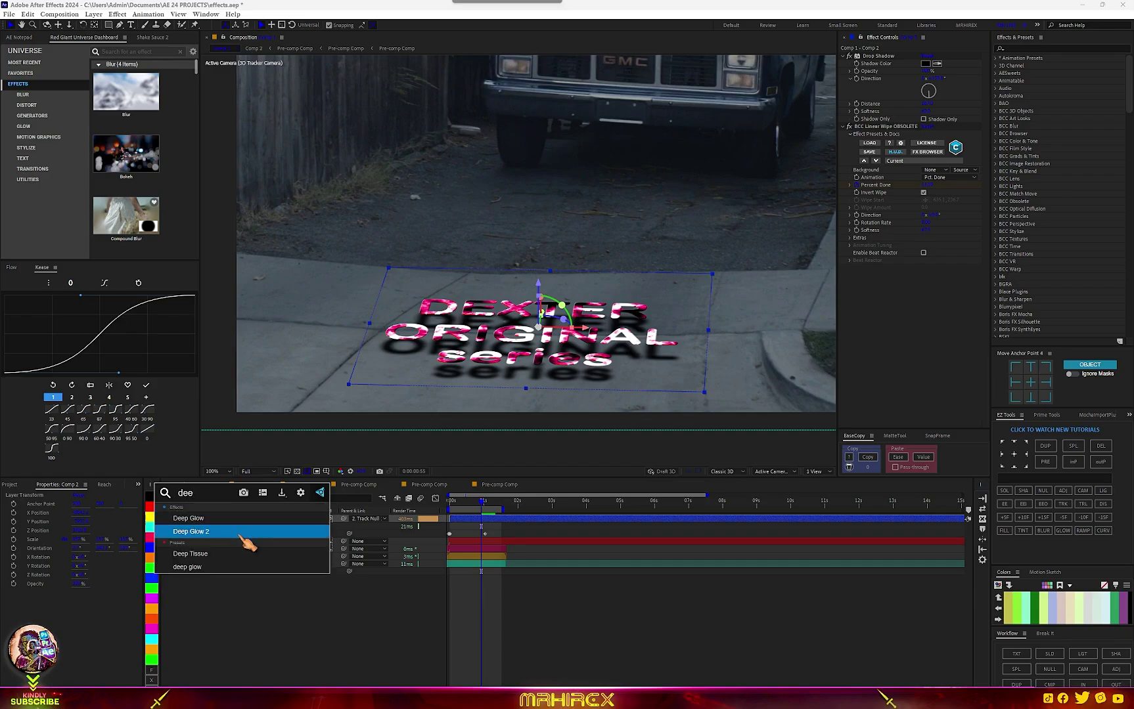
{"action": "left_click", "coordinate": [190, 531]}
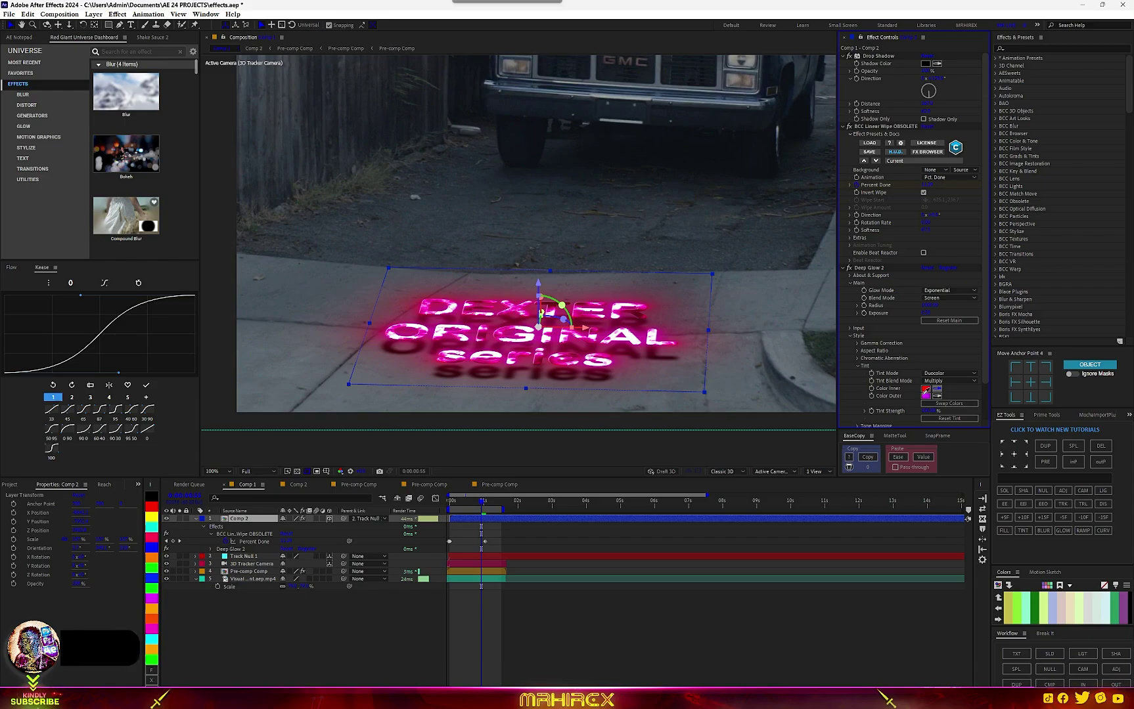
- Make both Deep Glow 2 tint colors magenta and set the glow's exposure to 0.15
{"action": "left_click", "coordinate": [929, 403]}
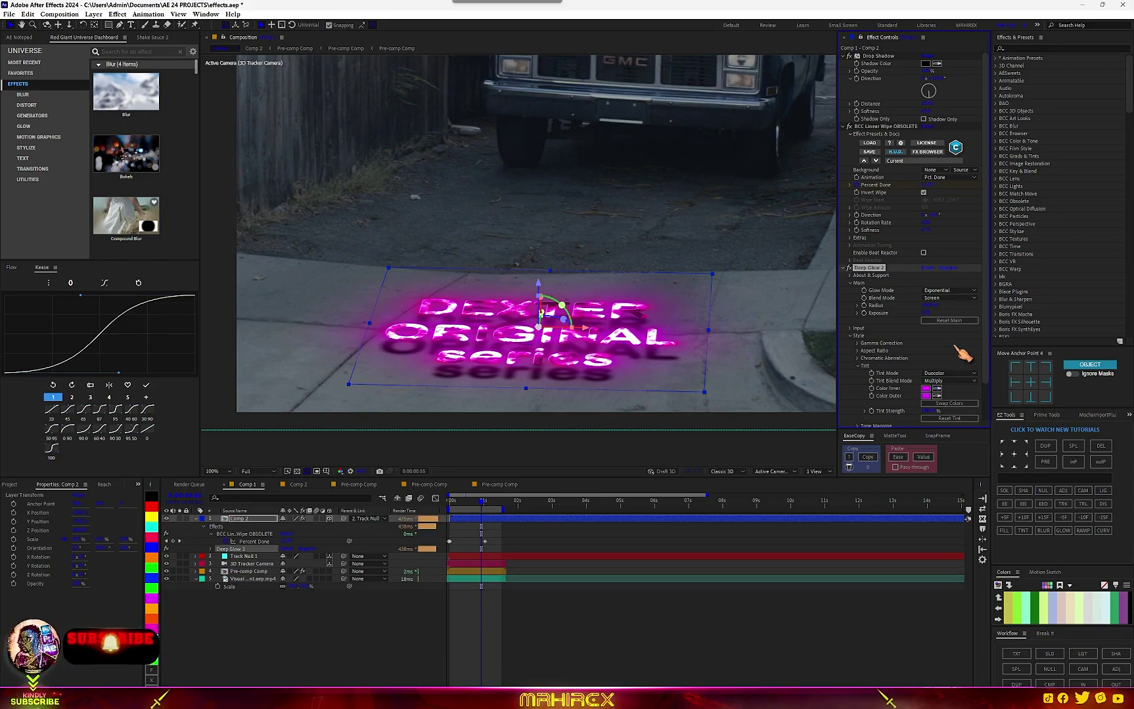
{"action": "left_click", "coordinate": [927, 313]}
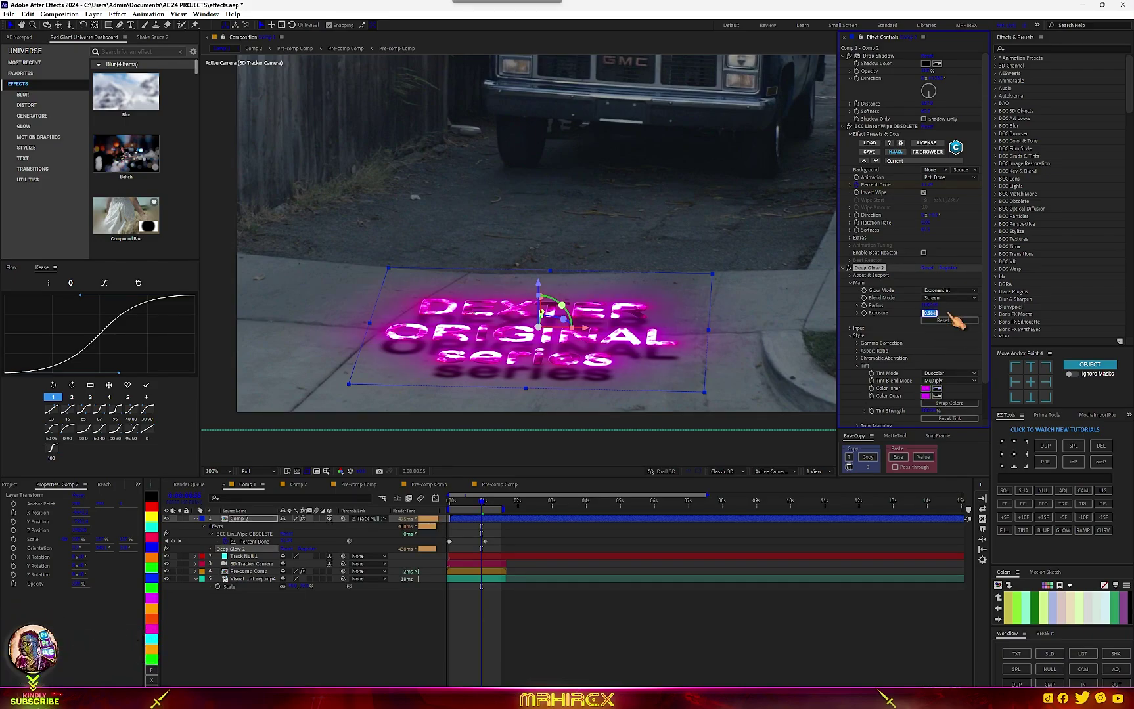
{"action": "type", "text": "0"}
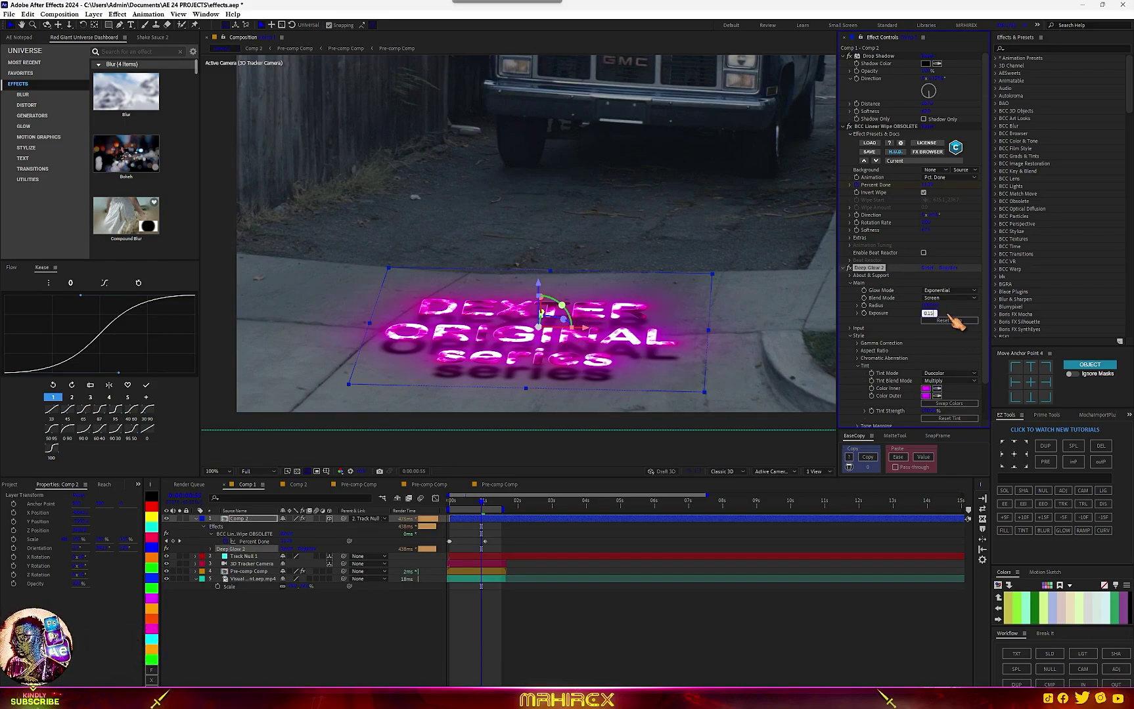